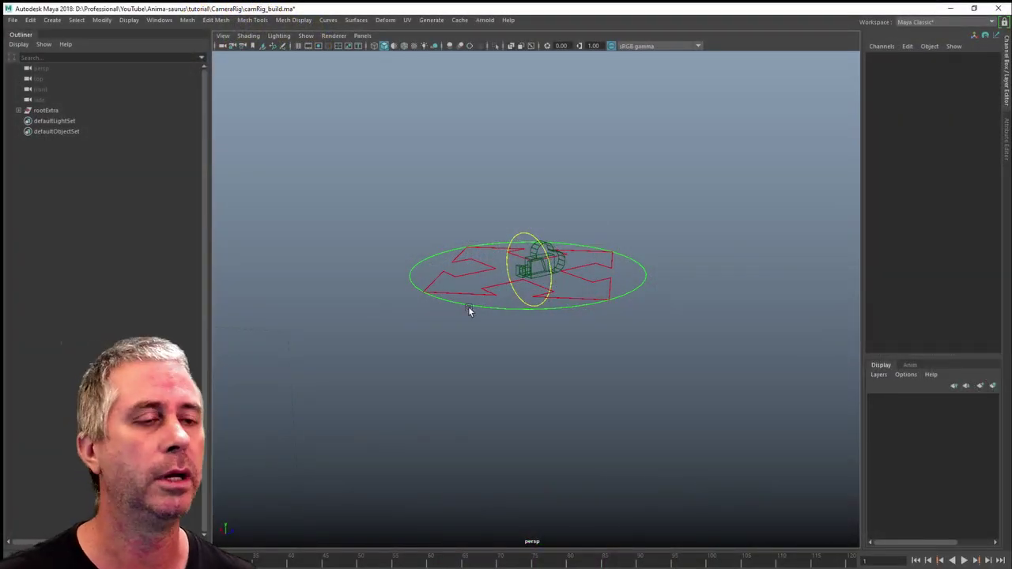
Step: Expand rootExtra and step through rootCTRL, transExtra, transCTRL, rotExtra, rotCTRL and camExtra down to camera1
left_click(18, 110, "shift")
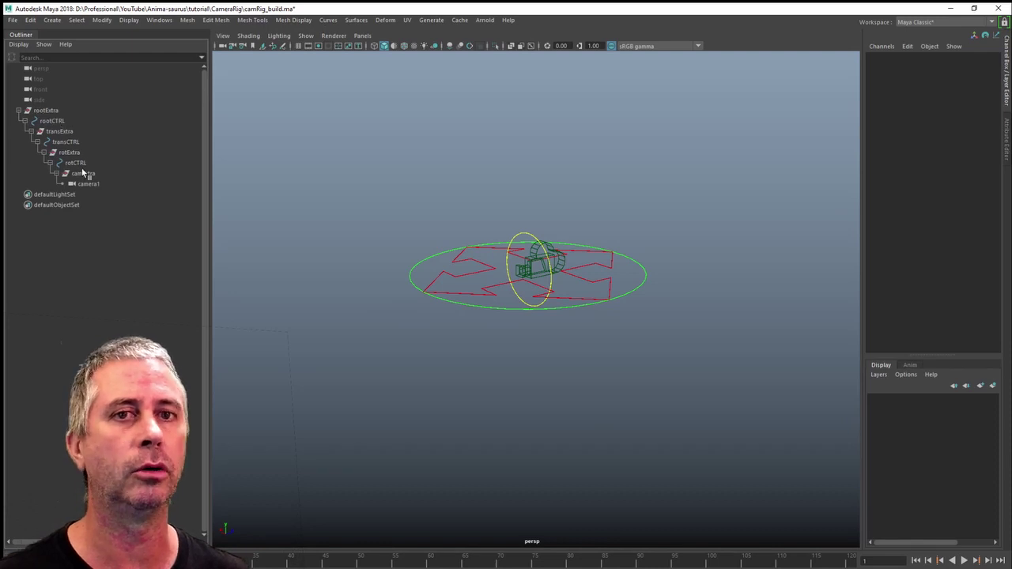
left_click(61, 132)
left_click(51, 113)
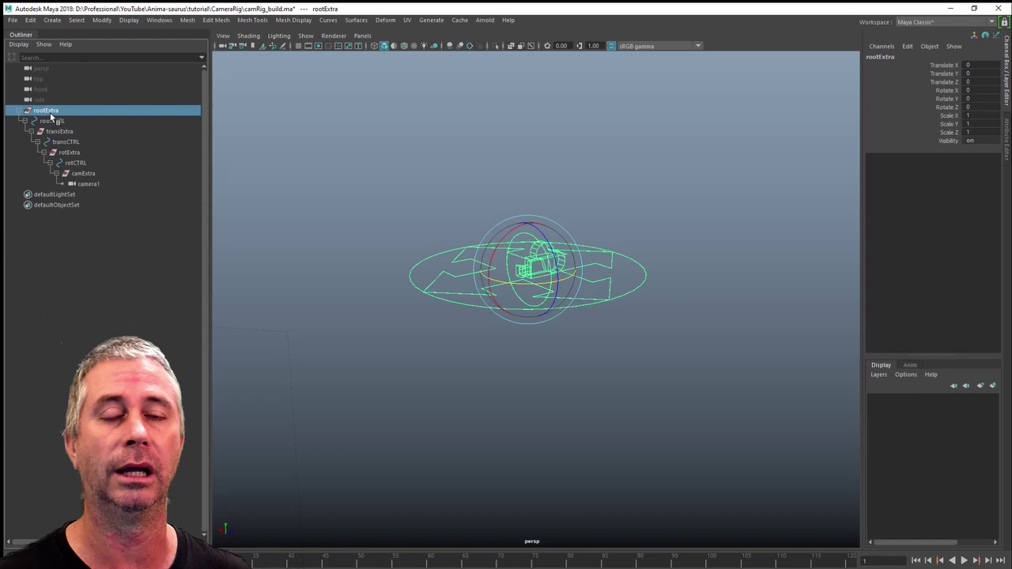
left_click(60, 121)
left_click(61, 132)
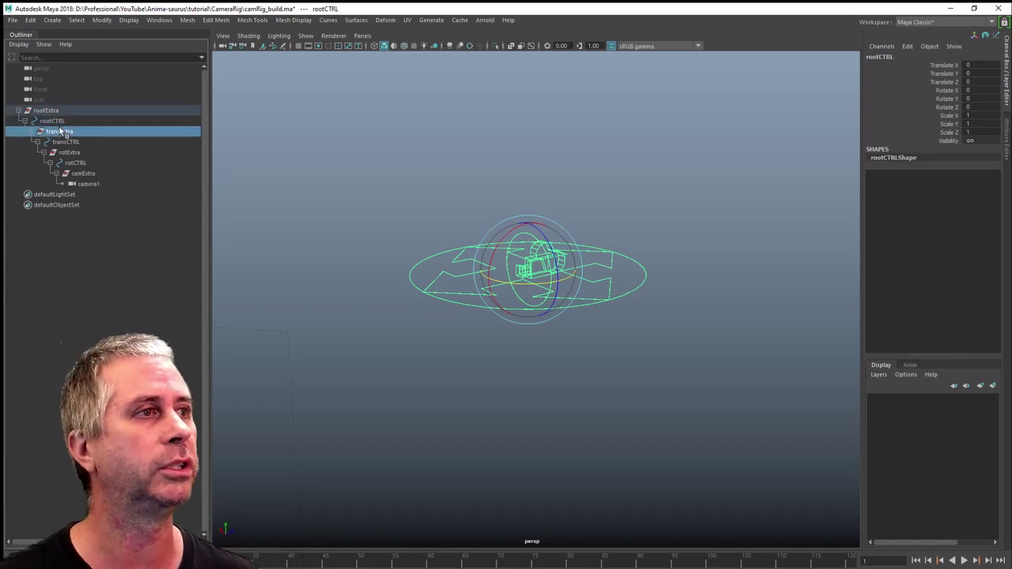
left_click(66, 143)
left_click(70, 153)
left_click(75, 162)
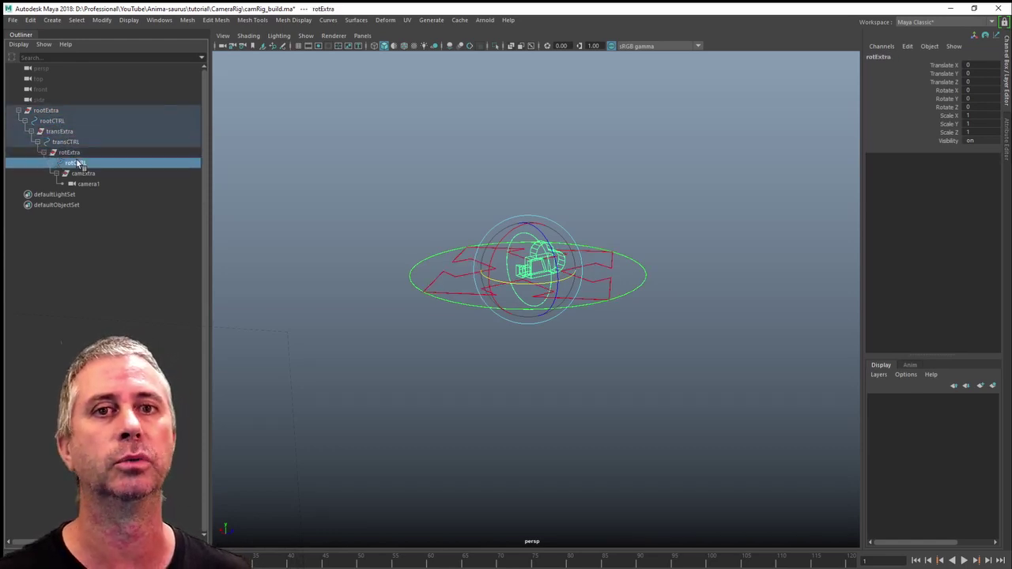
left_click(83, 174)
left_click(88, 184)
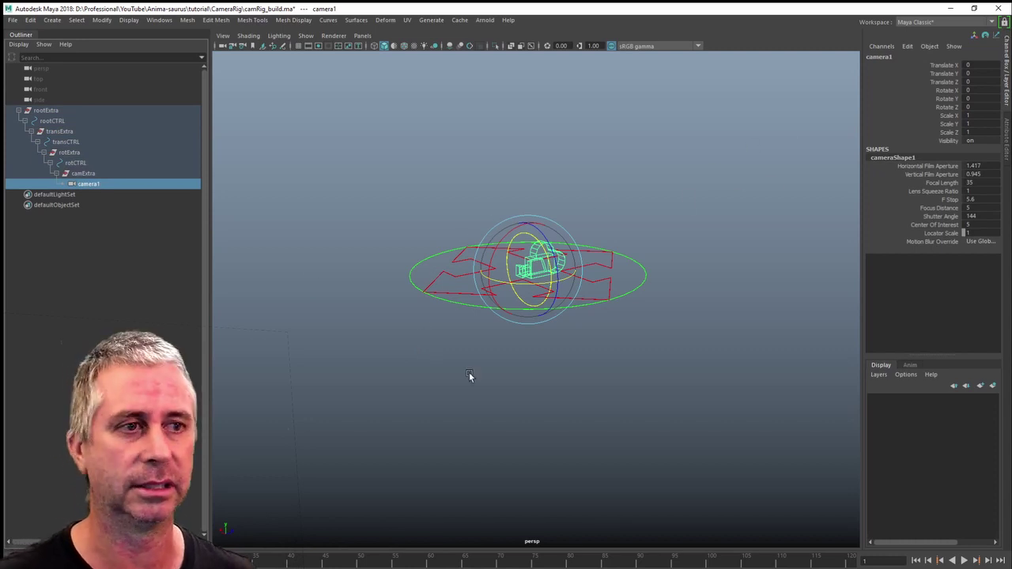
Step: Select camera1 in the viewport to check it, then clear the selection
left_click(650, 206)
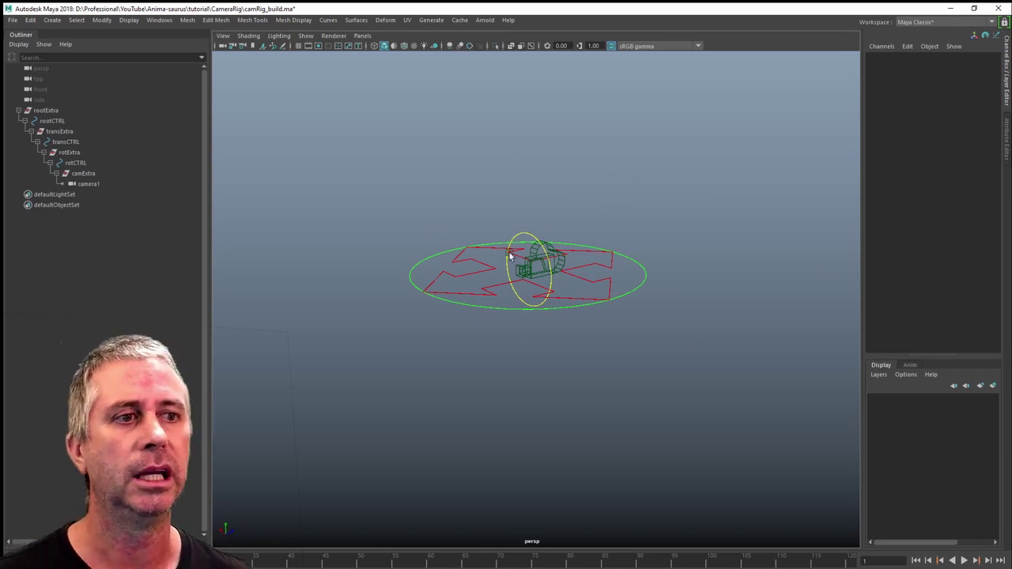
left_click(532, 275)
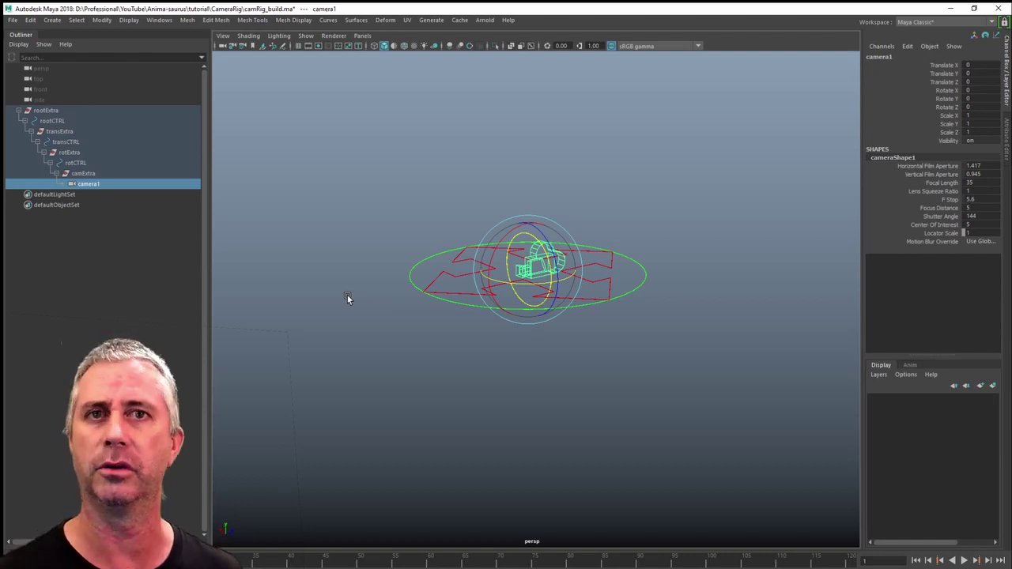
left_click(470, 363)
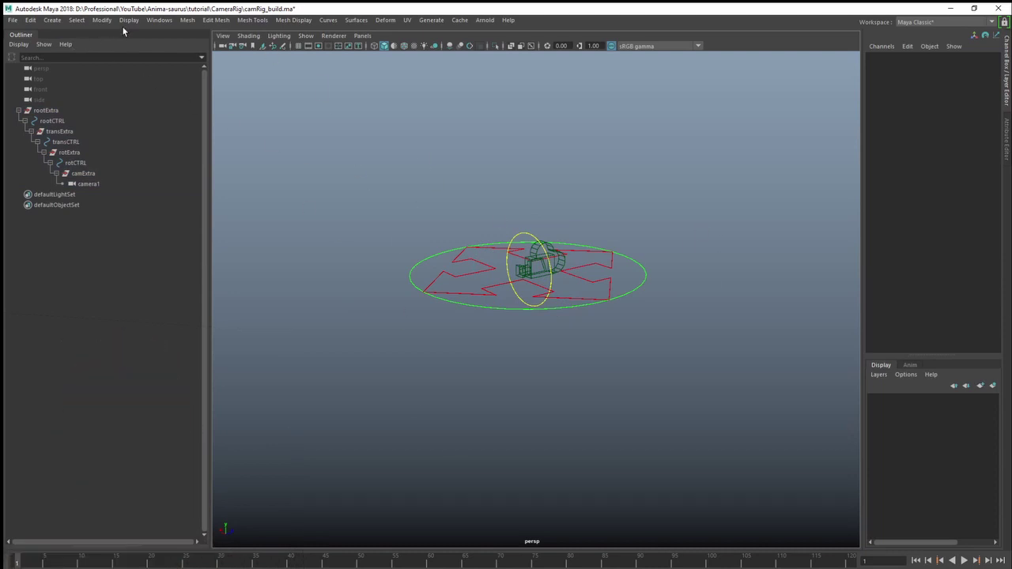
Step: Create a locator from the Create menu and rename locator1 to focDisCTRL
left_click(52, 20)
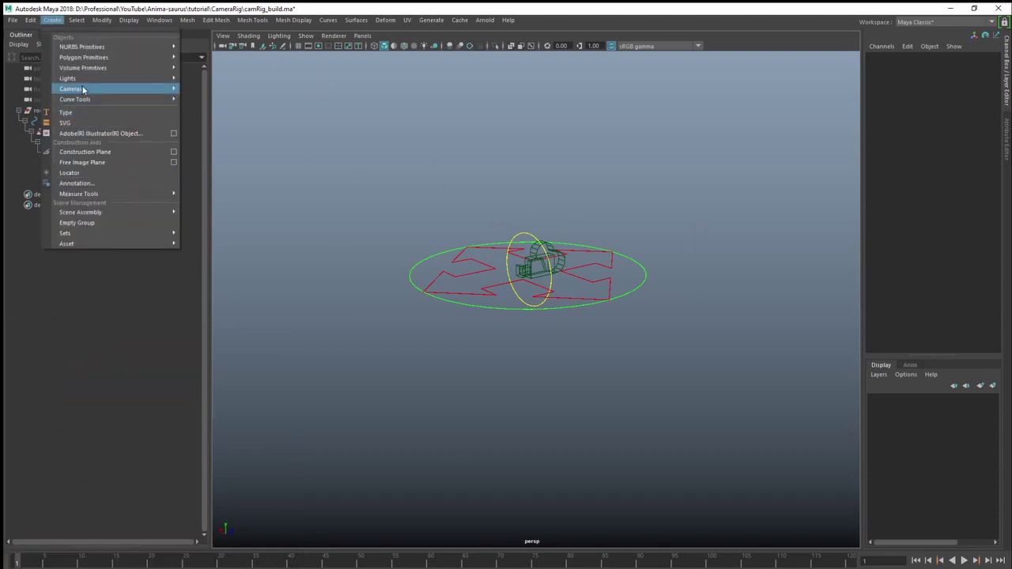
left_click(70, 173)
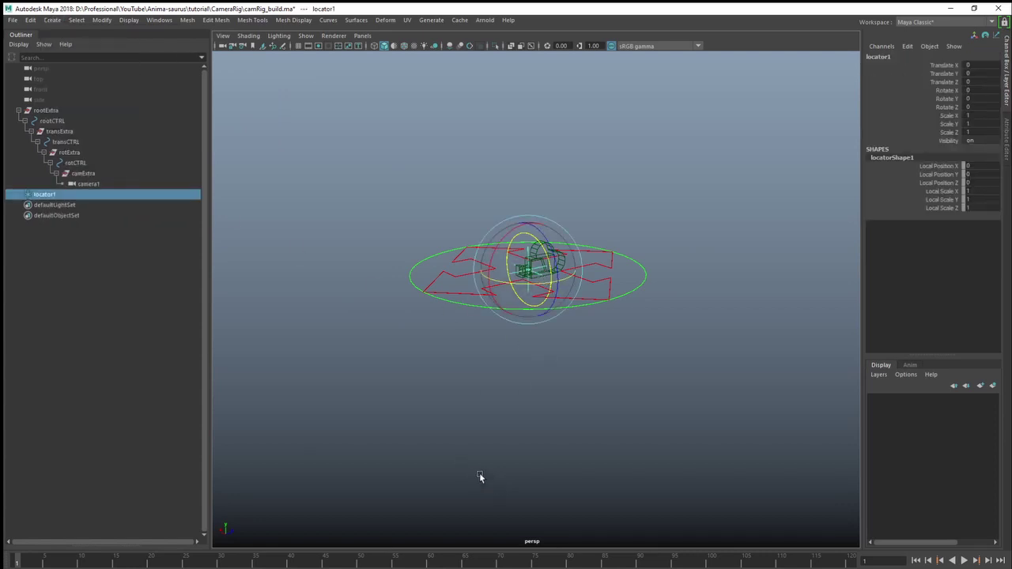
double_click(42, 195)
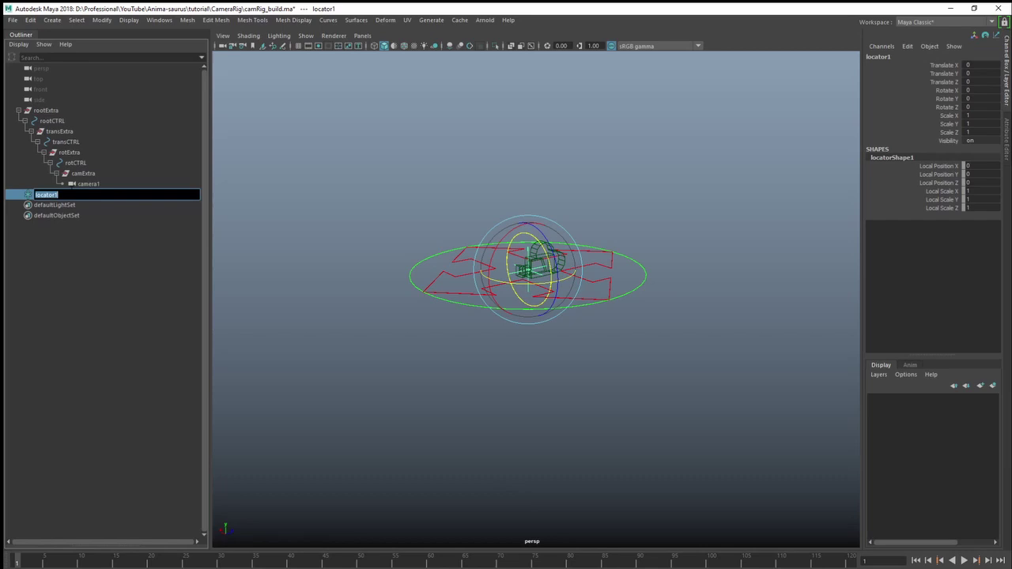
type("t")
key("Return")
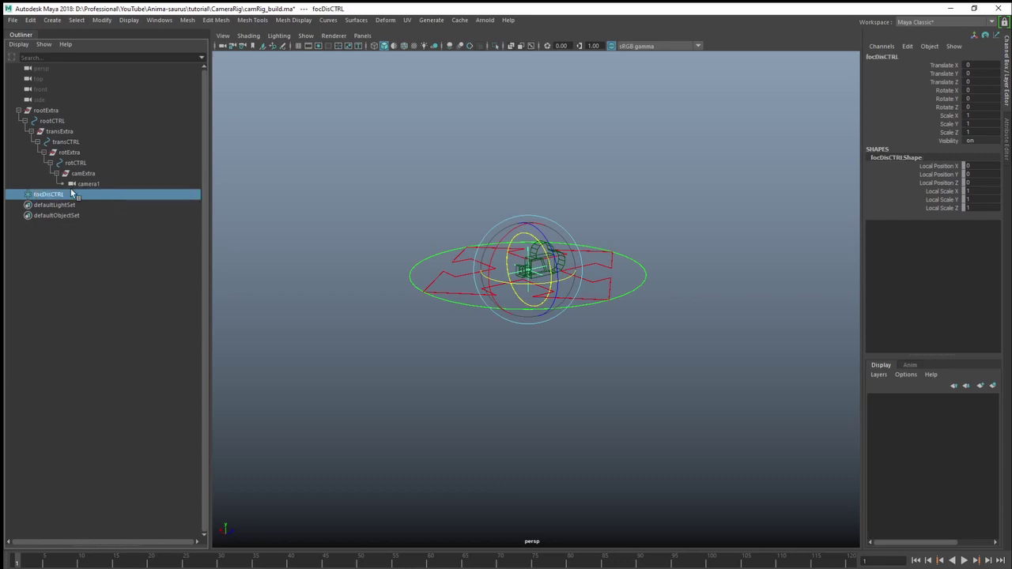
left_click(465, 357)
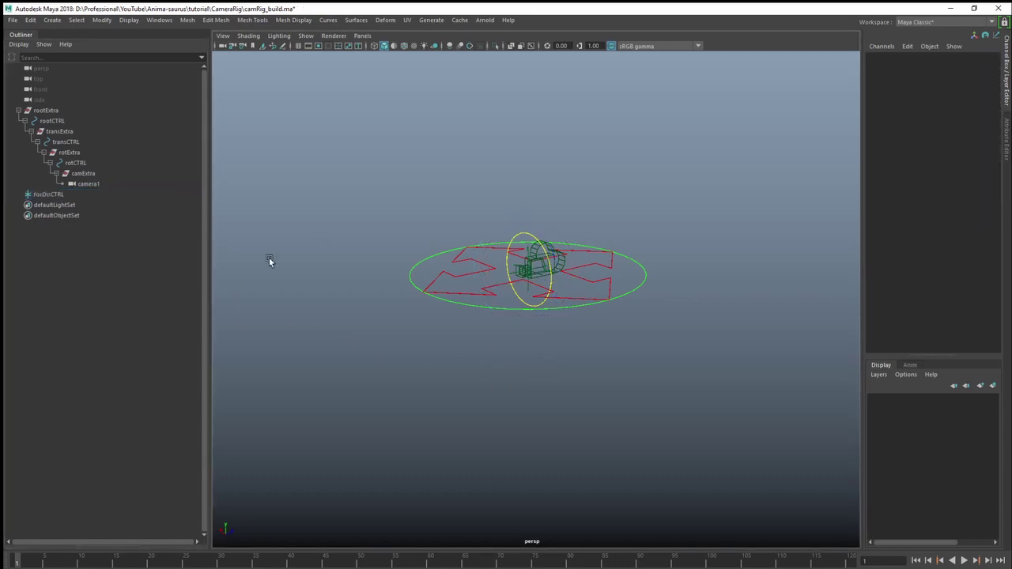
left_click(563, 265)
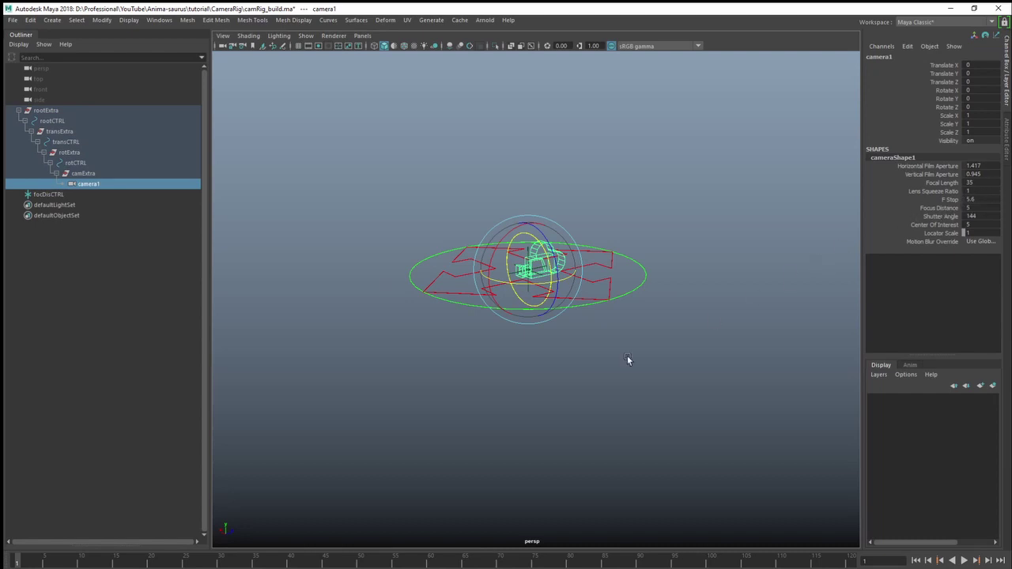
Step: Set focDisCTRL's Translate Z to 5 and view the rig from above
left_click(665, 328)
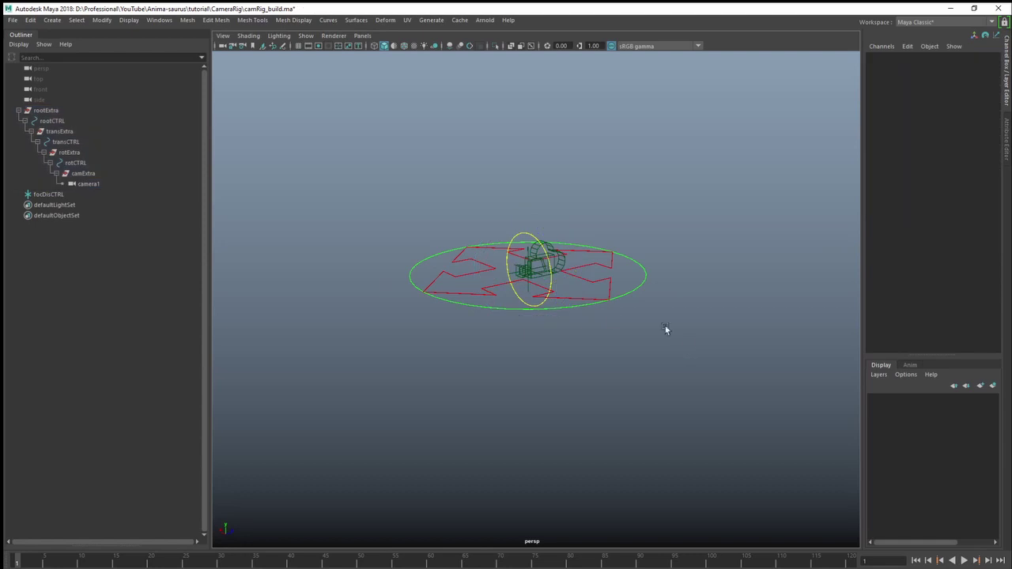
left_click(531, 290)
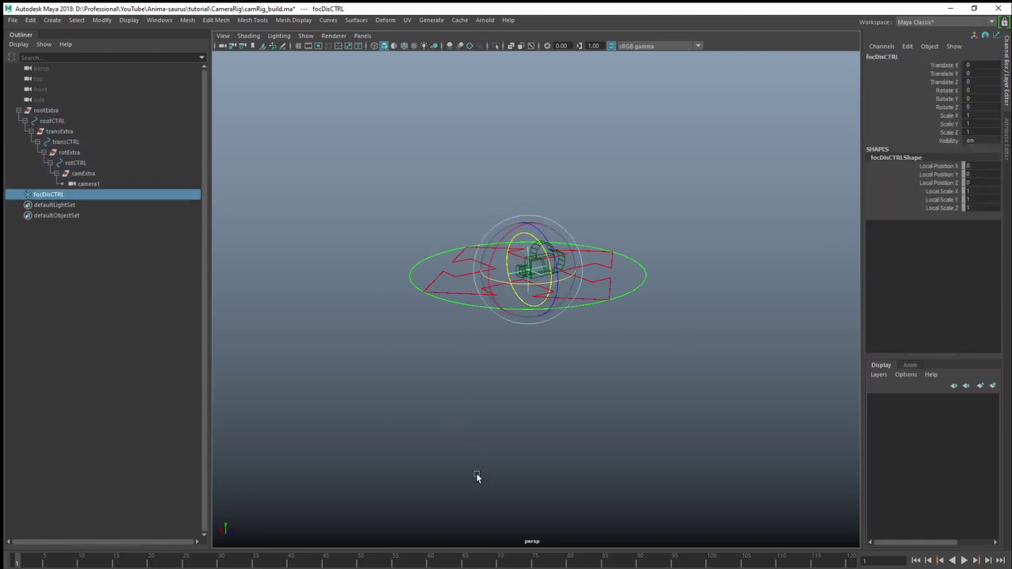
double_click(986, 81)
key("Return")
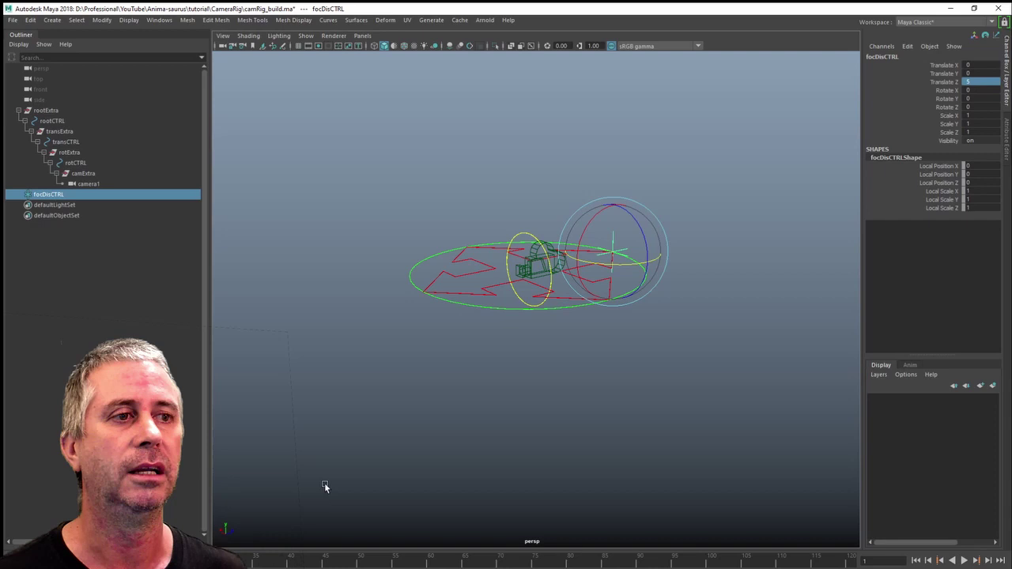
left_click_drag(653, 326, 512, 365, "alt")
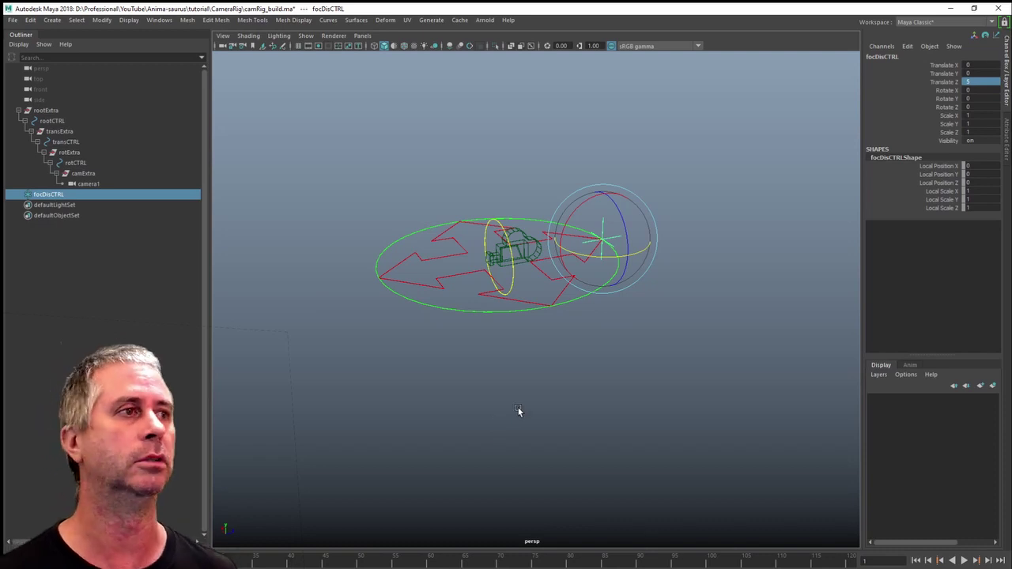
Step: Try a Translate Z of -5, then re-enter the Translate Z value and deselect the locator
left_click(967, 82)
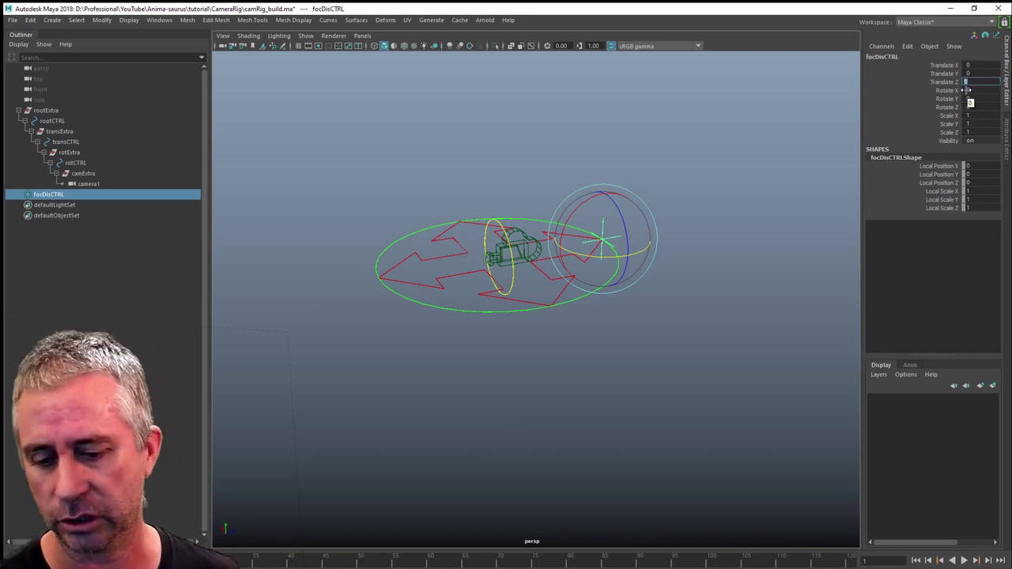
type("-5")
key("Return")
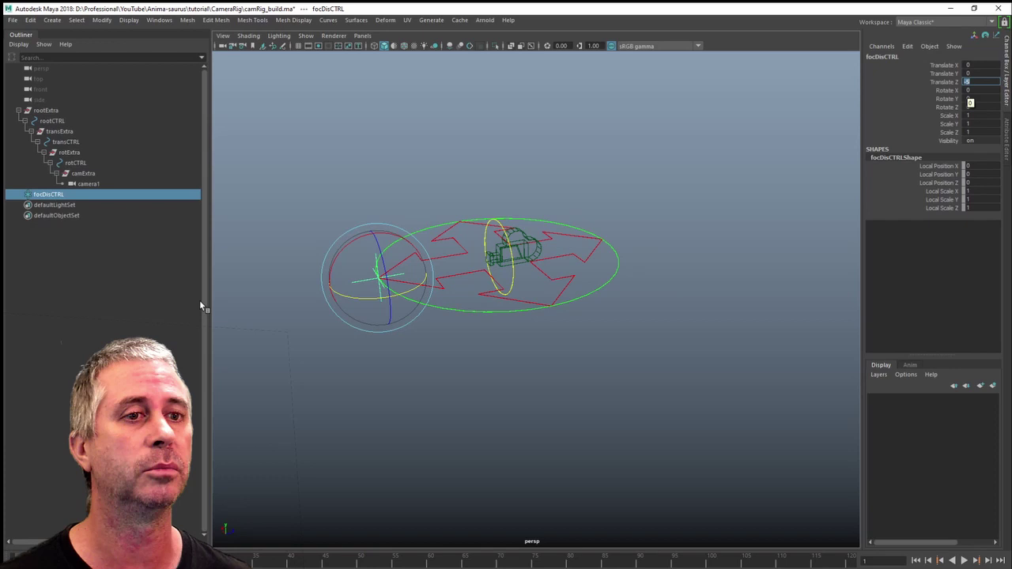
left_click_drag(524, 332, 340, 306, "alt")
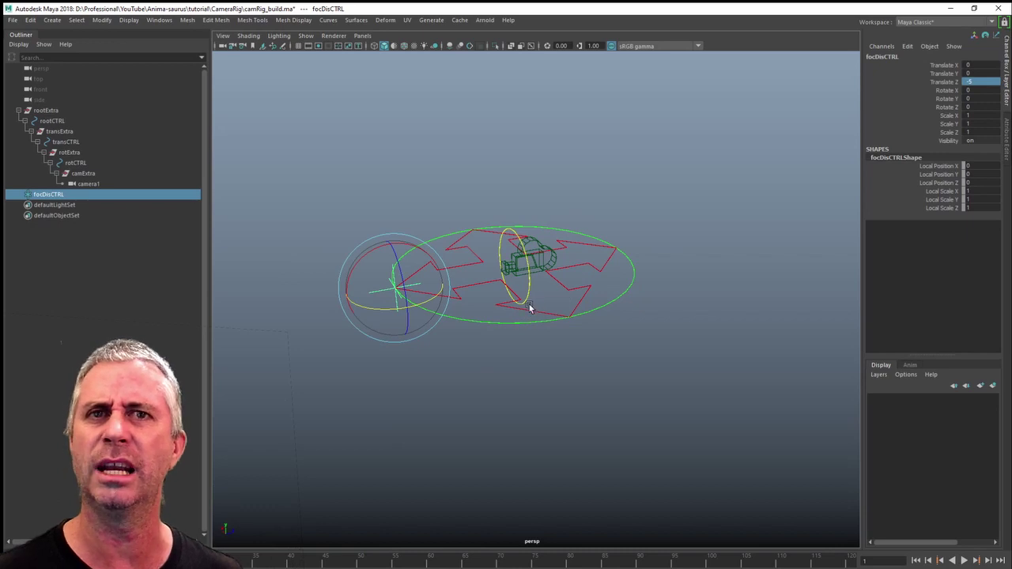
type("0")
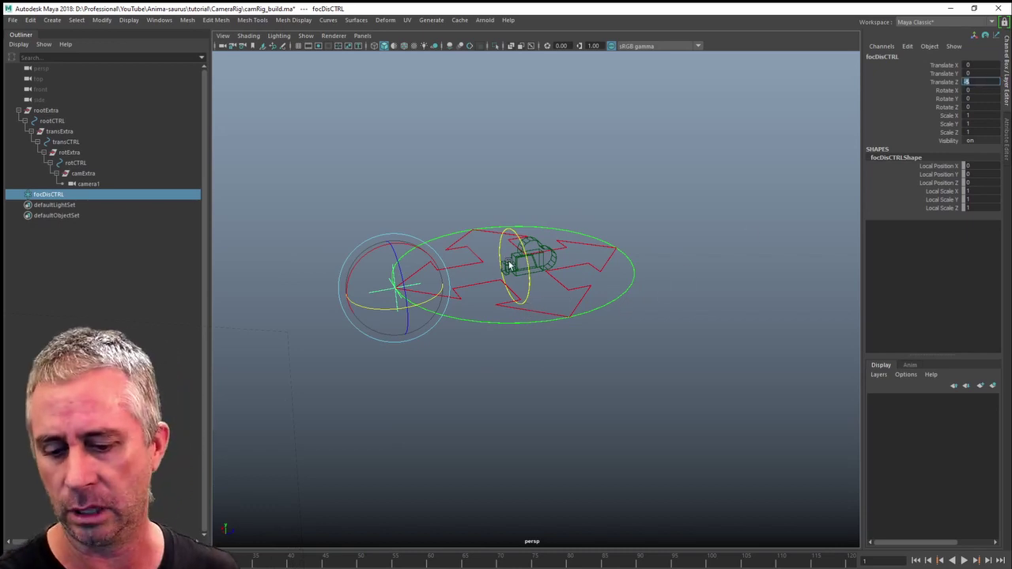
key("Return")
left_click(613, 348)
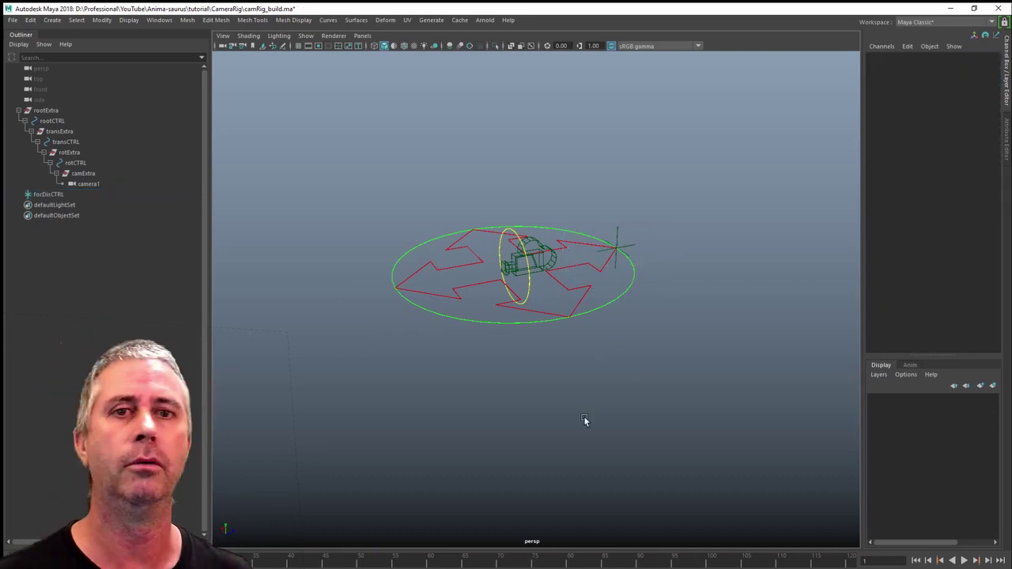
Step: Group focDisCTRL with Ctrl+G and rename group1 to focExtra
left_click(621, 232)
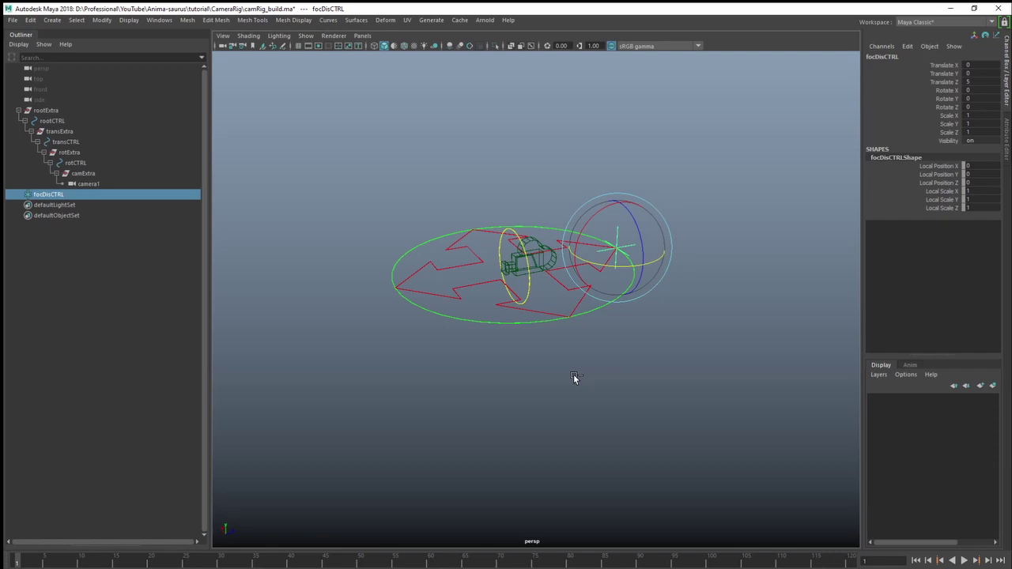
key("ctrl+g")
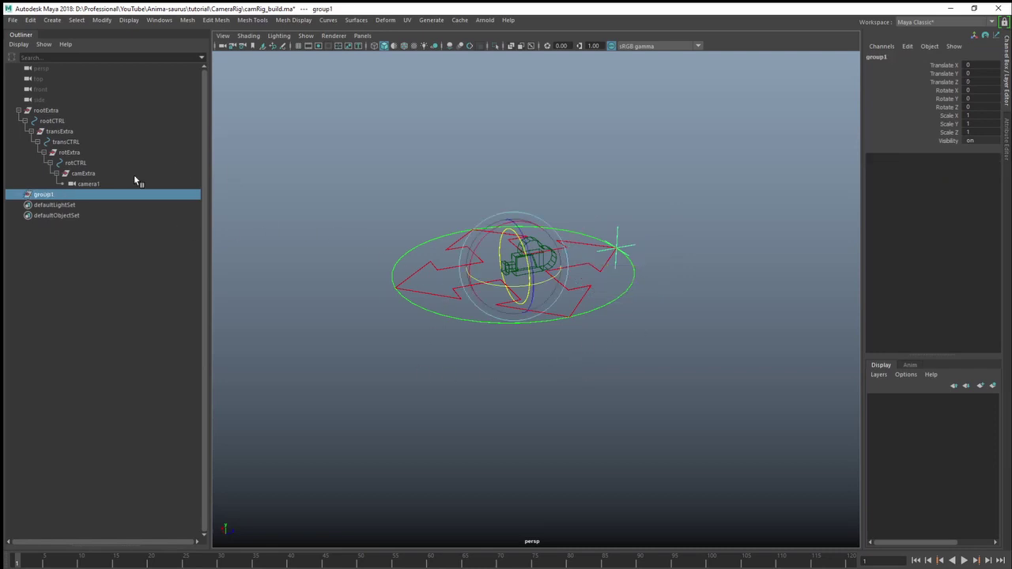
left_click(18, 195)
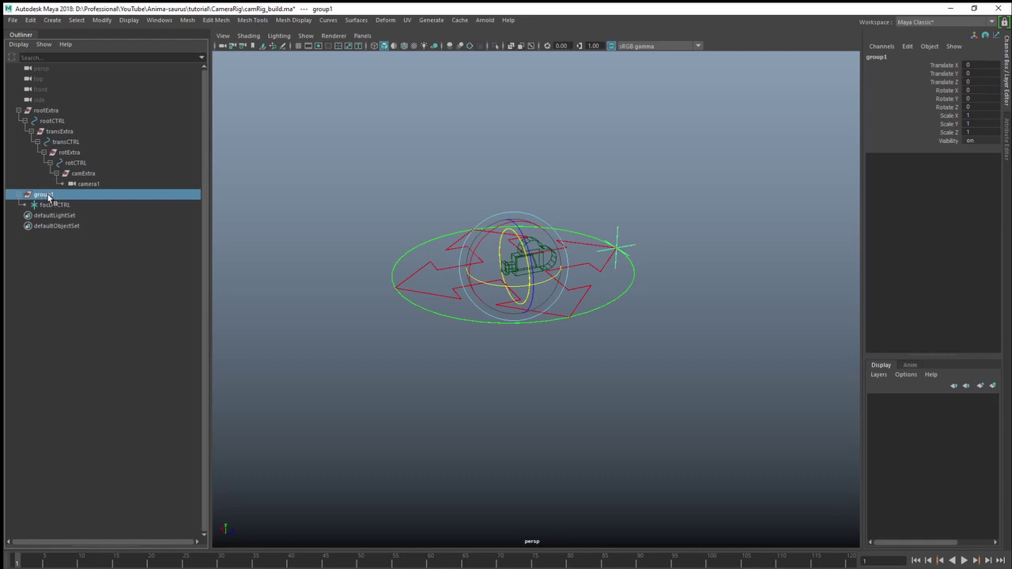
double_click(48, 195)
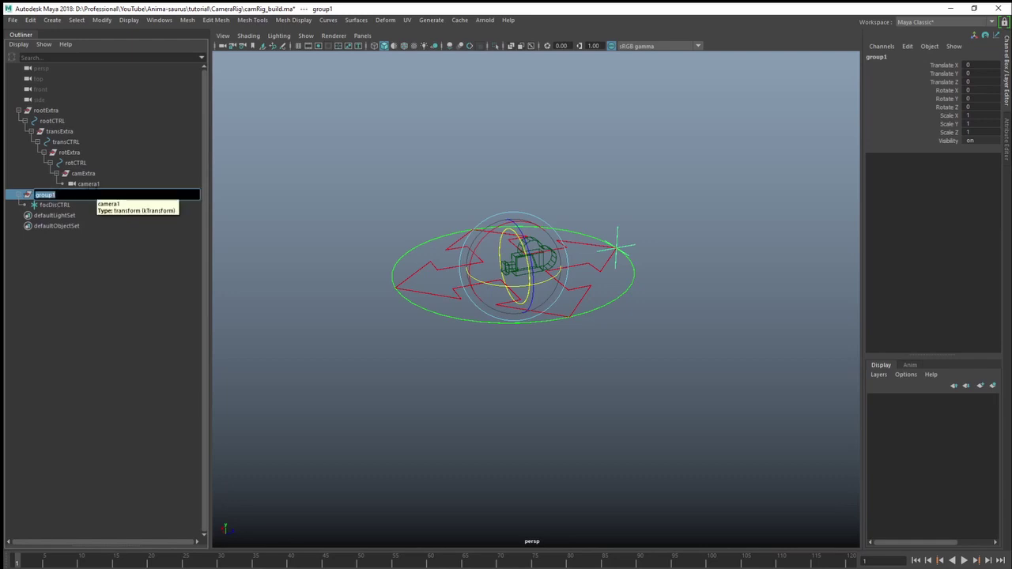
type("focExtra")
key("Return")
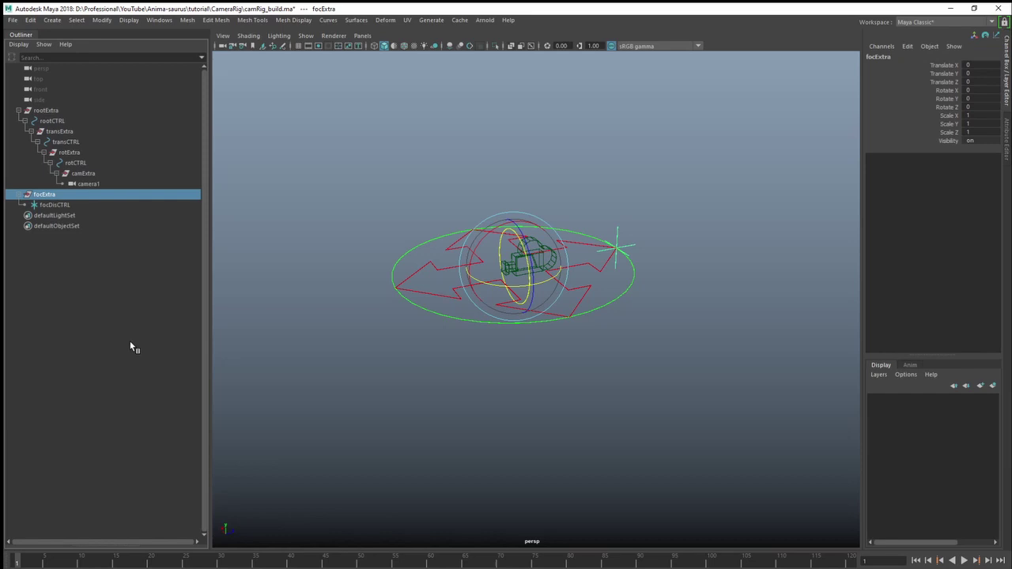
Step: Parent focExtra under camExtra beside camera1, expand it, and select focExtra
left_click(129, 340)
left_click(47, 196)
left_click(179, 300)
left_click(49, 196)
left_click_drag(57, 186, 87, 175)
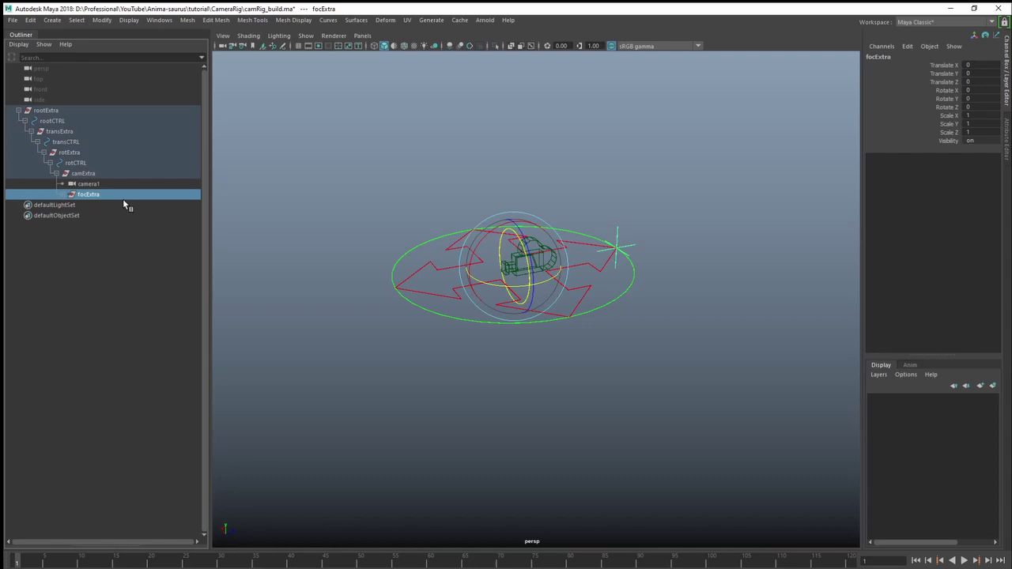
left_click(109, 275)
left_click(62, 193)
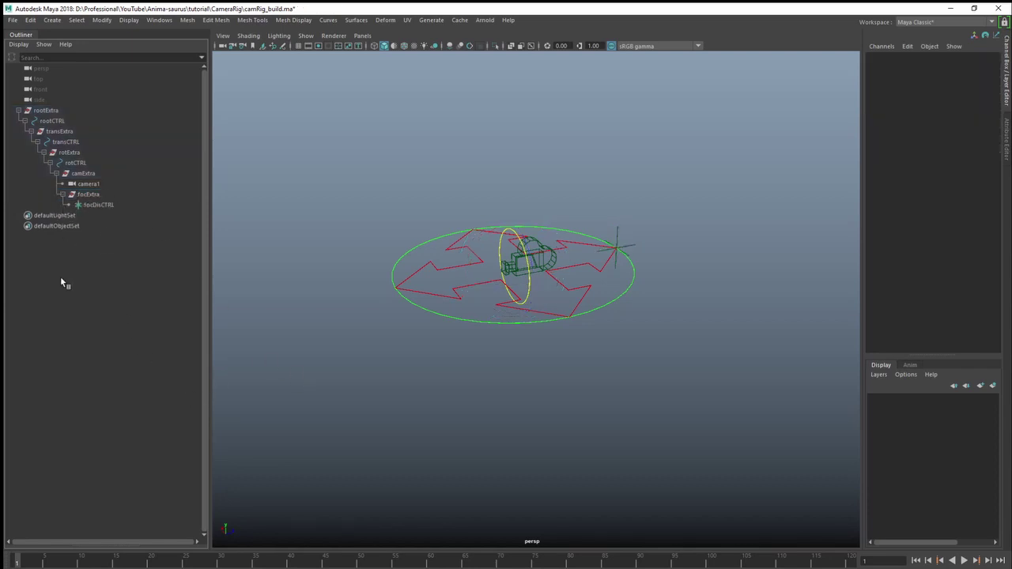
left_click(632, 249)
left_click(105, 337)
left_click(127, 195)
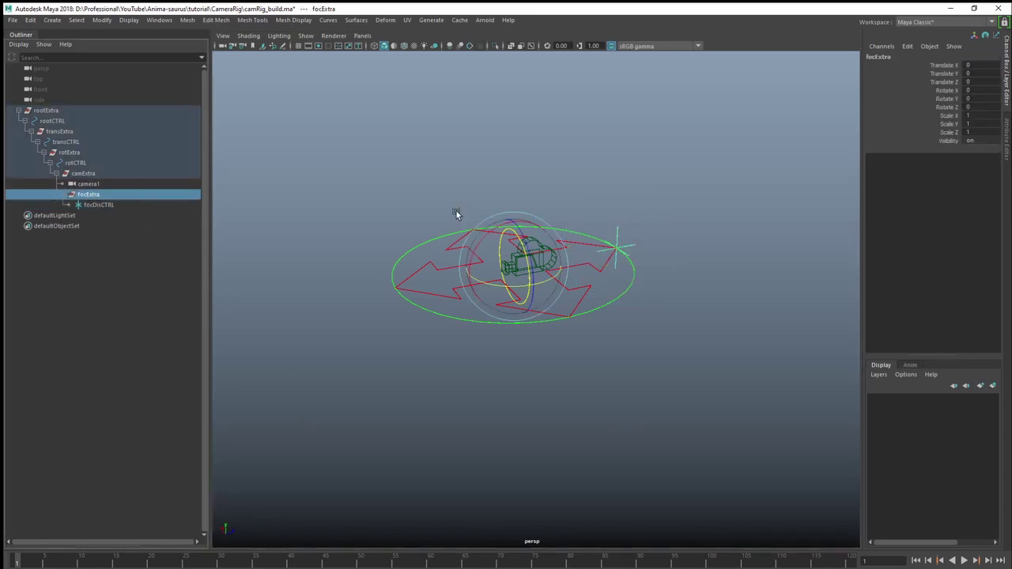
Step: Set focExtra's Rotate Y to 180 in the Channel Box
double_click(979, 98)
type("180")
key("Return")
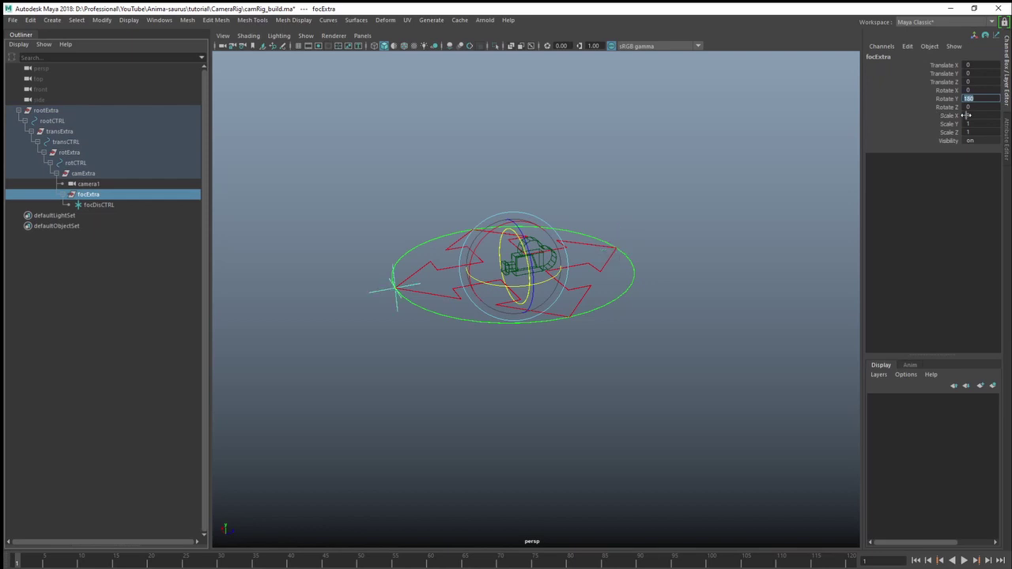
left_click(722, 239)
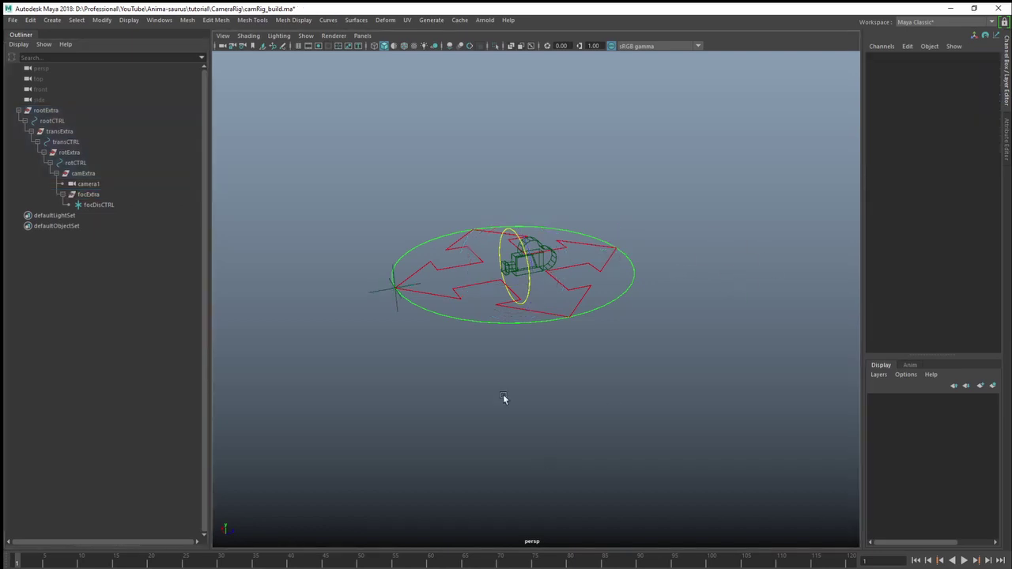
Step: Check focDisCTRL, then reselect focExtra and start picking its channels from Translate X
left_click(398, 299)
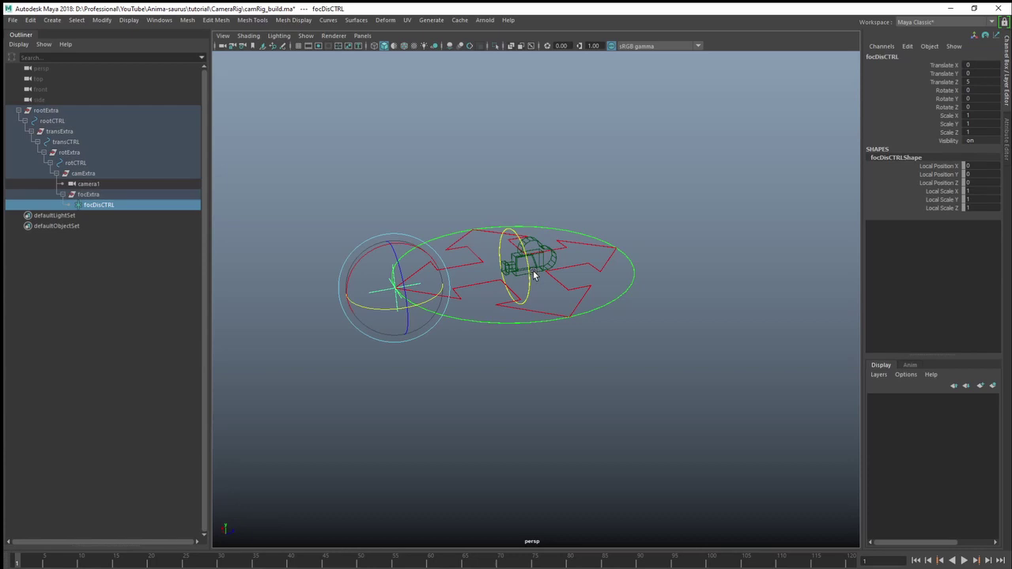
scroll(598, 329, "up", 6)
scroll(651, 311, "down", 5)
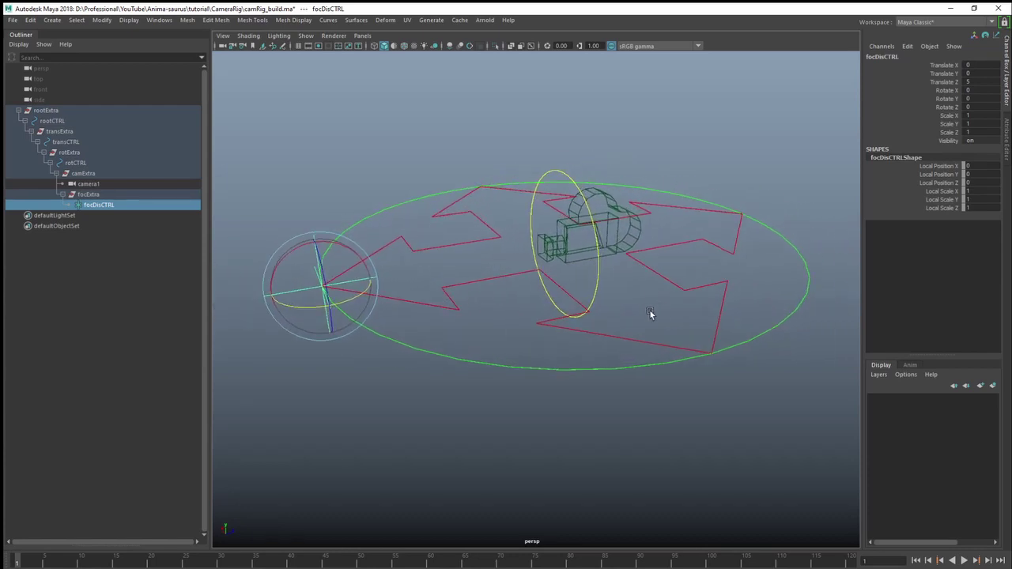
left_click(591, 372)
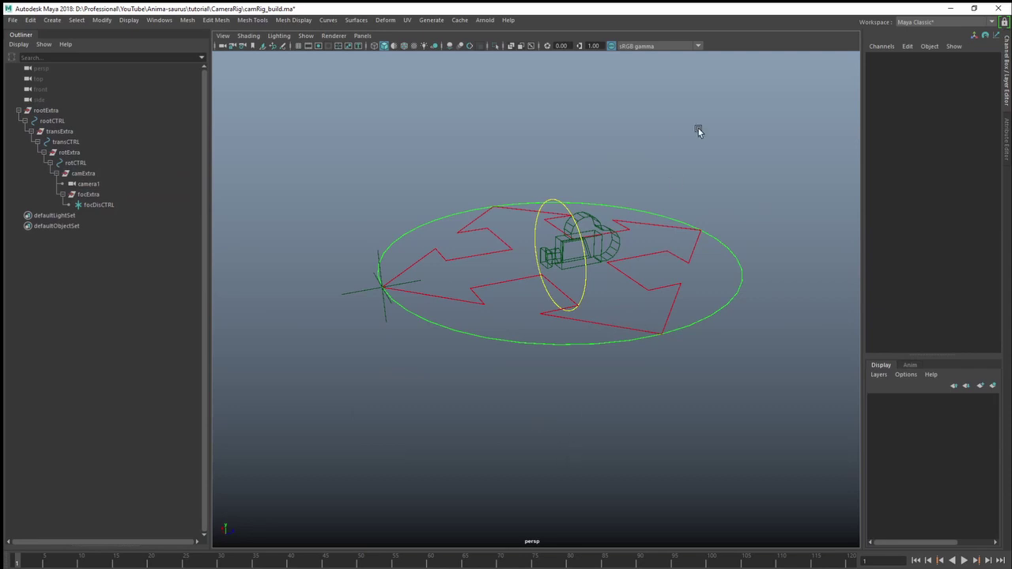
left_click(87, 195)
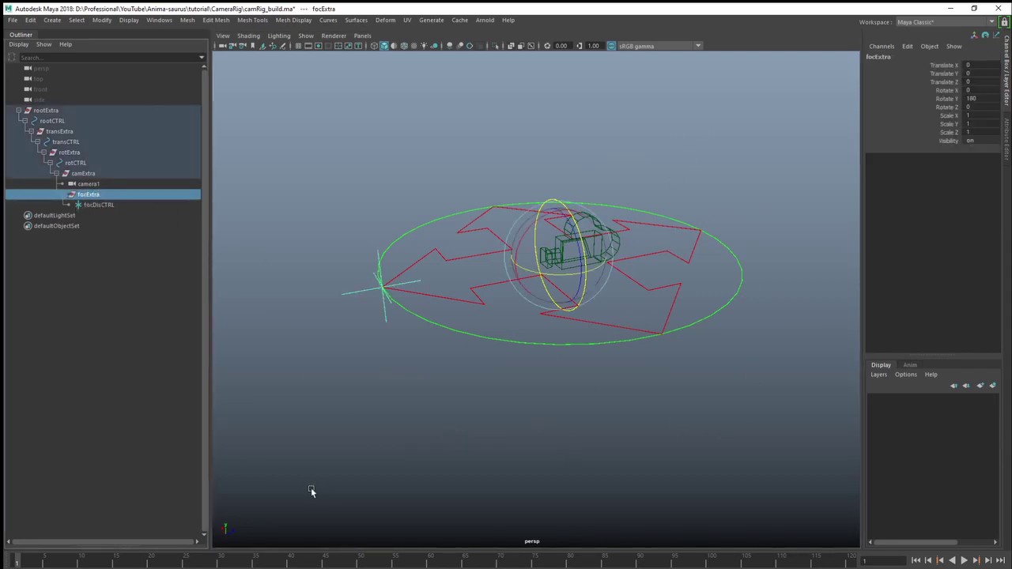
left_click(945, 66)
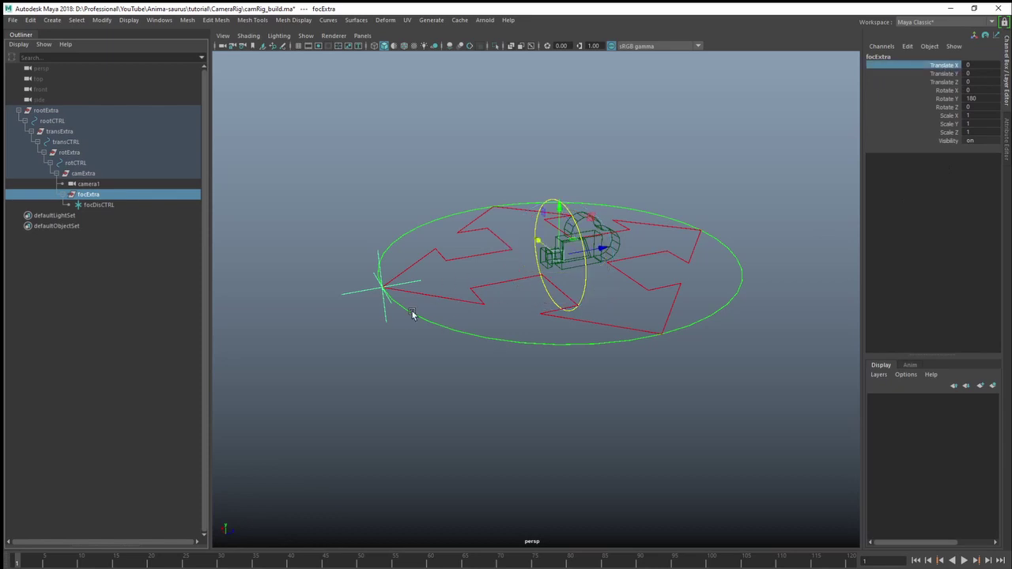
Step: Lock and hide focExtra's Translate X through Scale Z channels
left_click(948, 132, "shift")
right_click(949, 93)
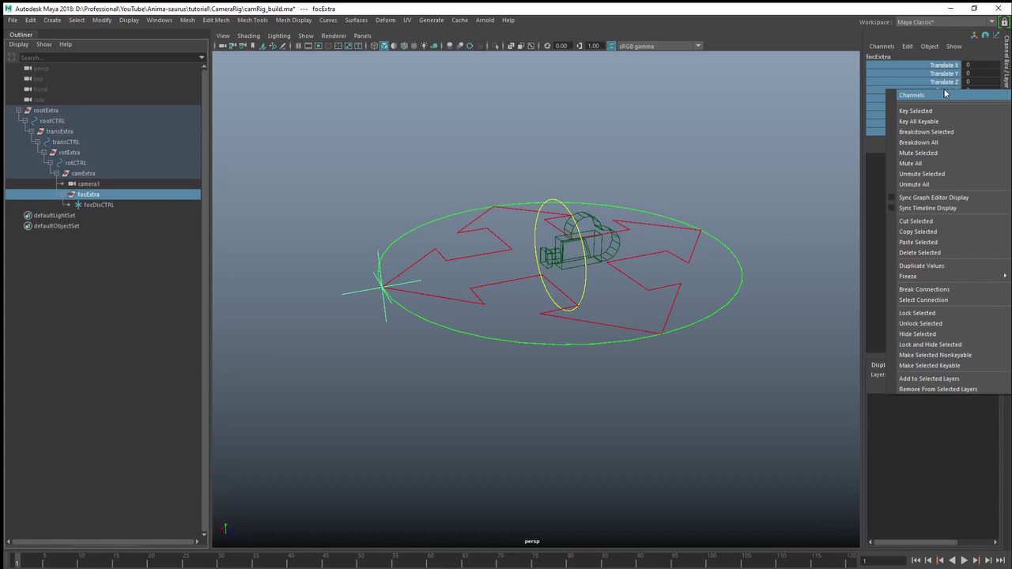
left_click(949, 345)
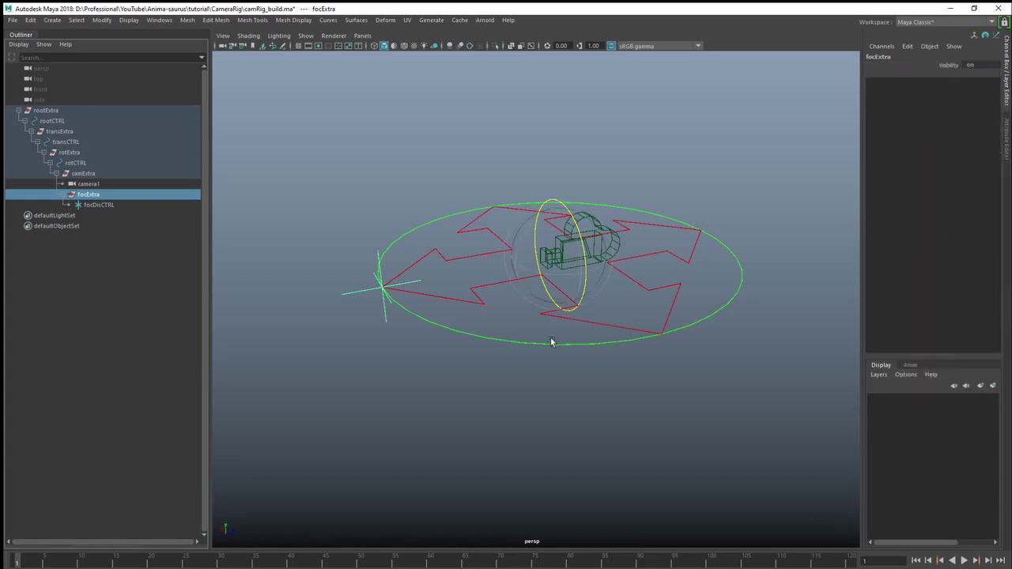
left_click(390, 169)
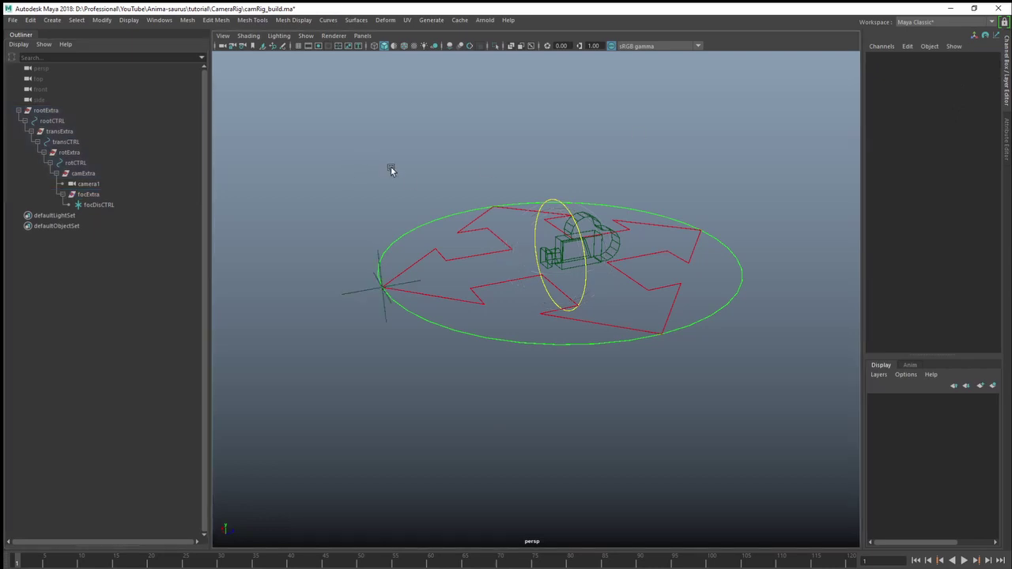
Step: Rotate the whole rig with rootCTRL to test it, then select focDisCTRL
left_click_drag(440, 384, 597, 338, "alt")
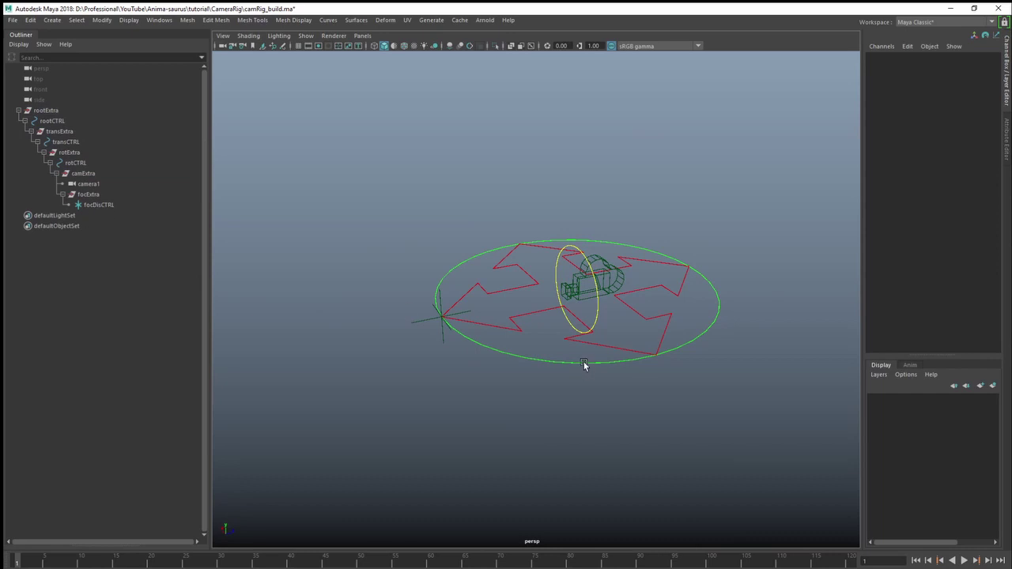
left_click(585, 363)
left_click_drag(718, 343, 520, 274, "alt")
left_click(437, 342)
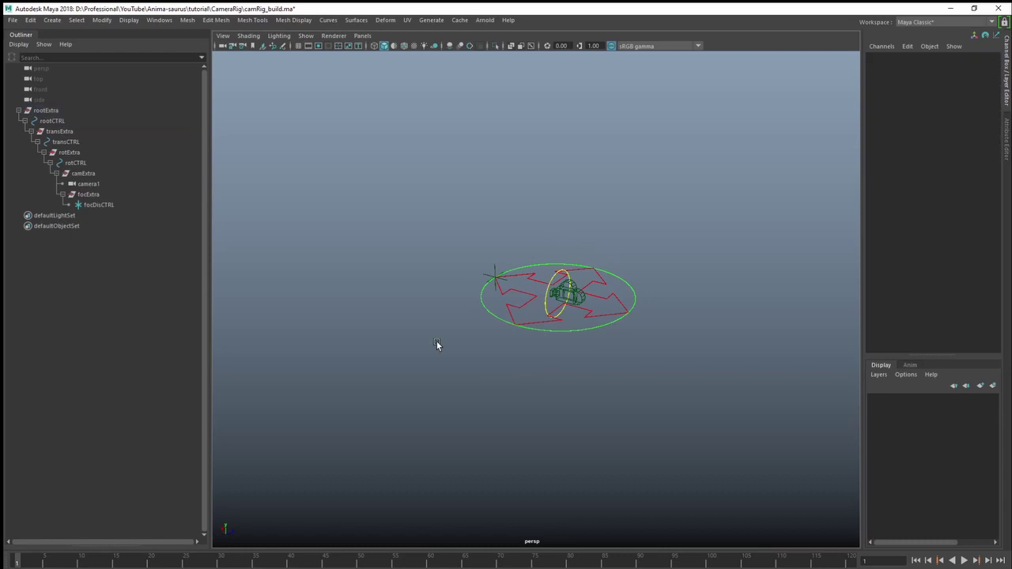
left_click(486, 277)
Step: Test by sliding focDisCTRL along Z and turning rootCTRL, then reset rootCTRL's Rotate Y to 0
left_click(944, 82)
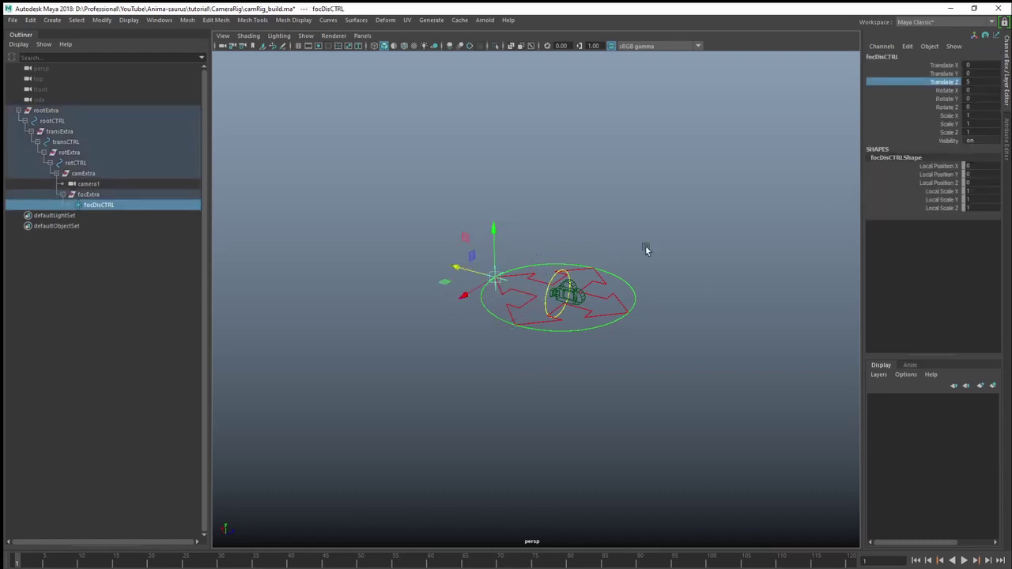
middle_click_drag(481, 343, 348, 360)
key("w")
left_click(586, 331)
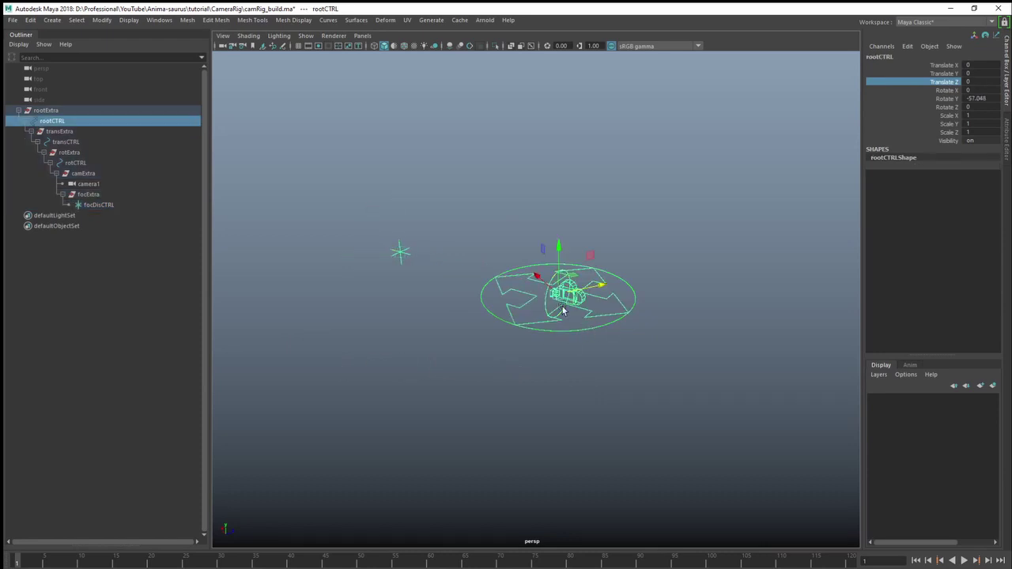
key("e")
mouse_move(585, 328)
left_mouse_down()
mouse_move(635, 276)
mouse_move(498, 330)
mouse_move(586, 318)
left_mouse_up()
key("ctrl+z")
key("ctrl+z")
key("ctrl+z")
key("ctrl+z")
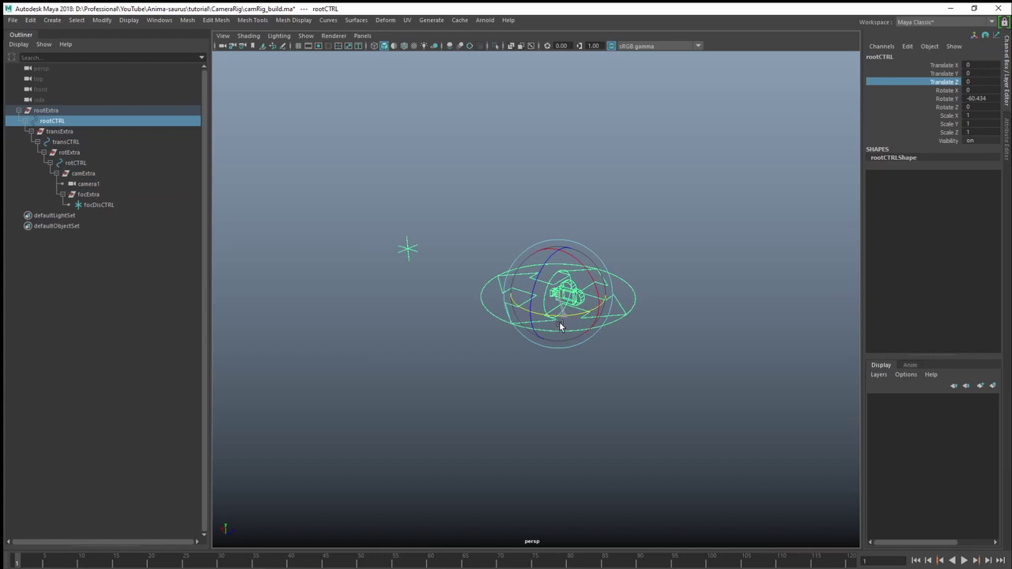
double_click(980, 98)
type("0")
key("Return")
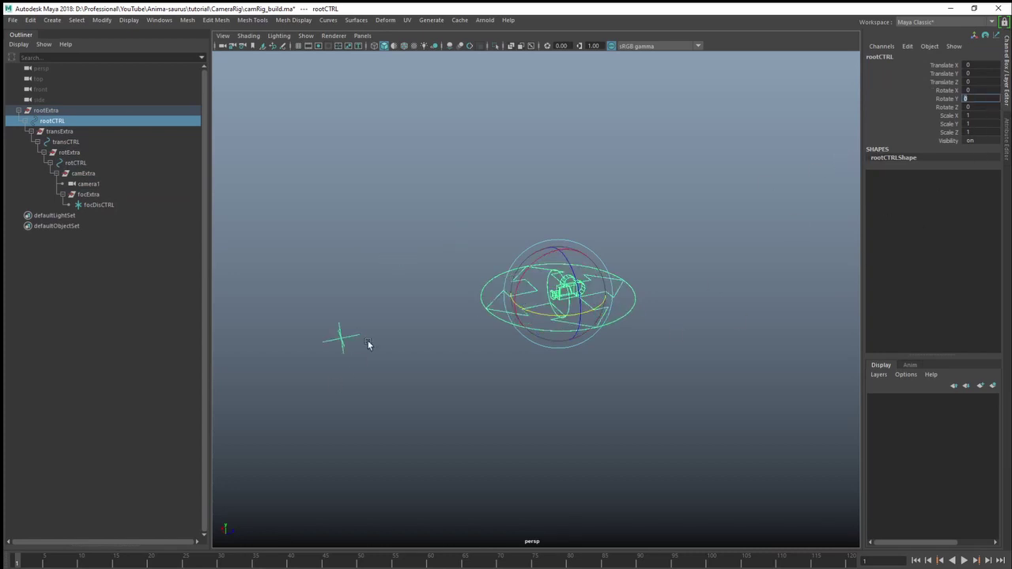
Step: Set focDisCTRL's Translate Z to 14, then back to 5
left_click(357, 338)
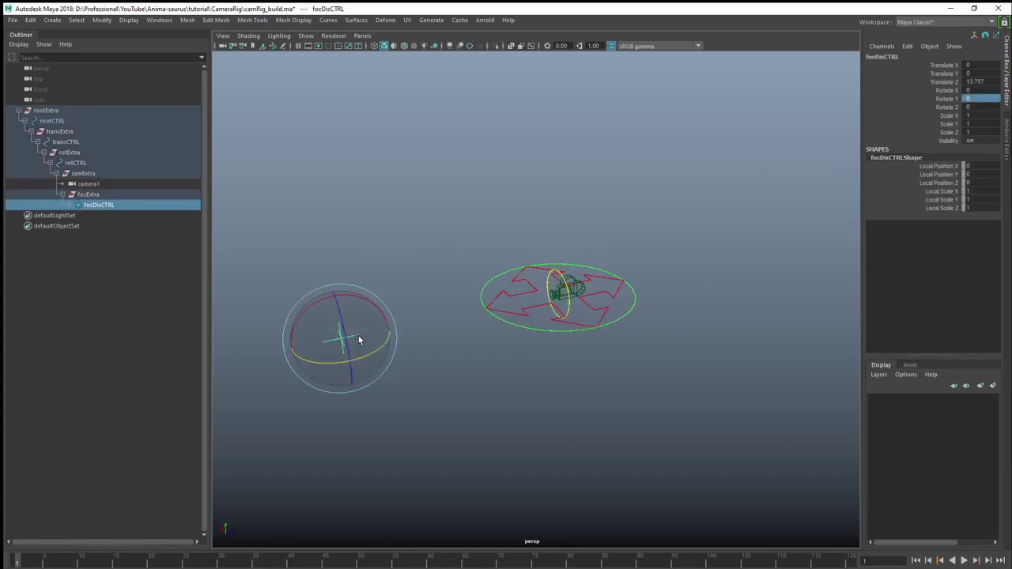
double_click(980, 81)
type("14")
key("Return")
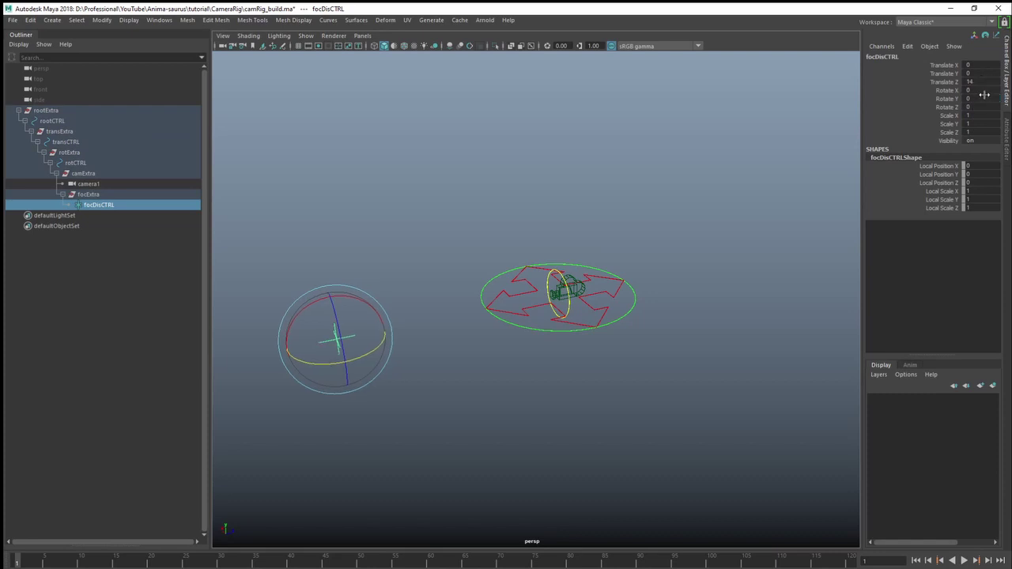
double_click(987, 81)
type("5")
key("Return")
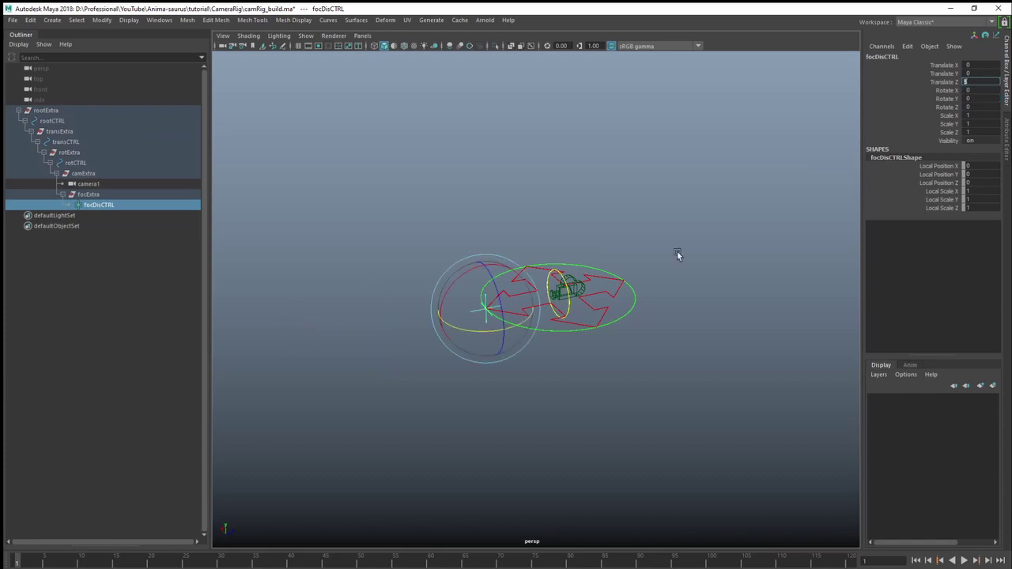
Step: Orbit and zoom out around the rig, then reselect focDisCTRL
left_click(562, 436)
scroll(632, 316, "up", 2)
left_click_drag(789, 319, 638, 370, "alt")
right_click_drag(638, 370, 431, 396, "alt")
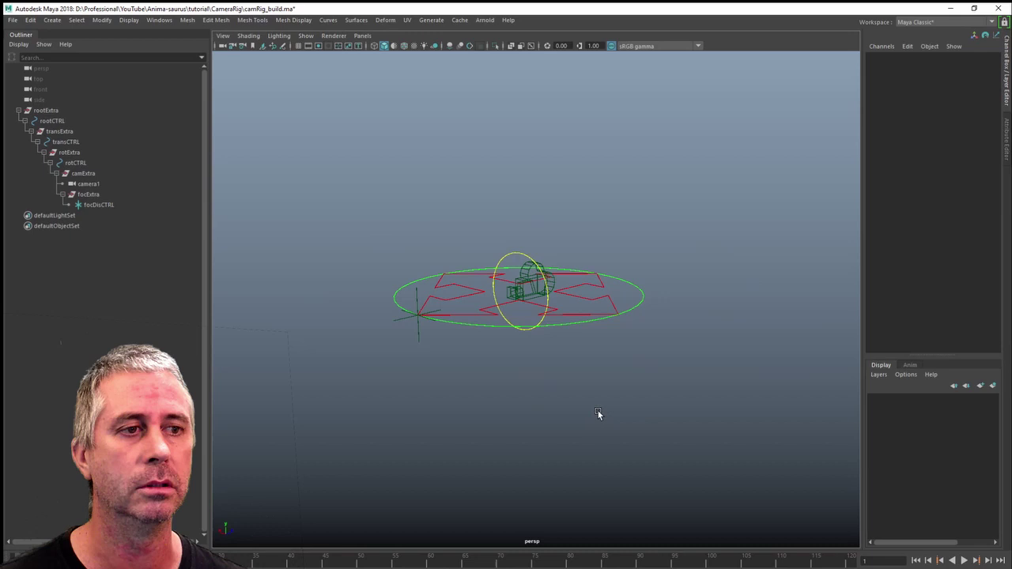
left_click_drag(589, 392, 485, 294, "alt")
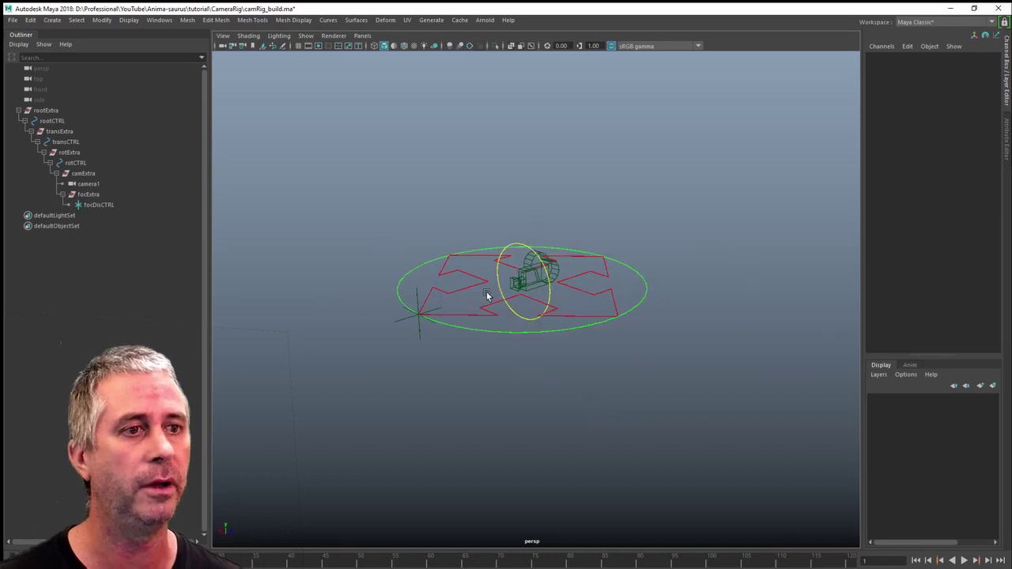
left_click(402, 320)
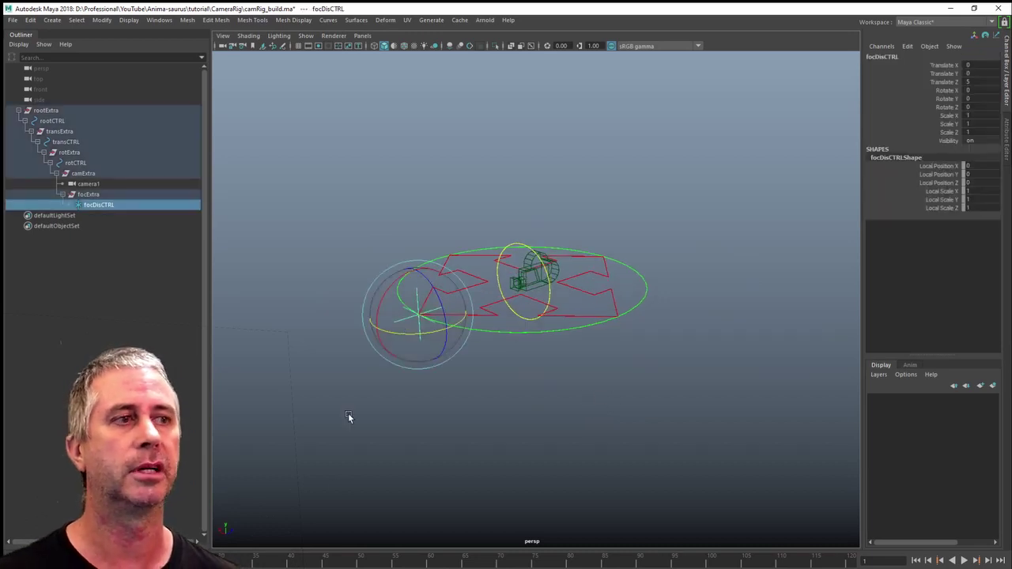
Step: Open the Connection Editor for focDisCTRL via the Channel Box Edit menu and place it beside the viewport
left_click(908, 46)
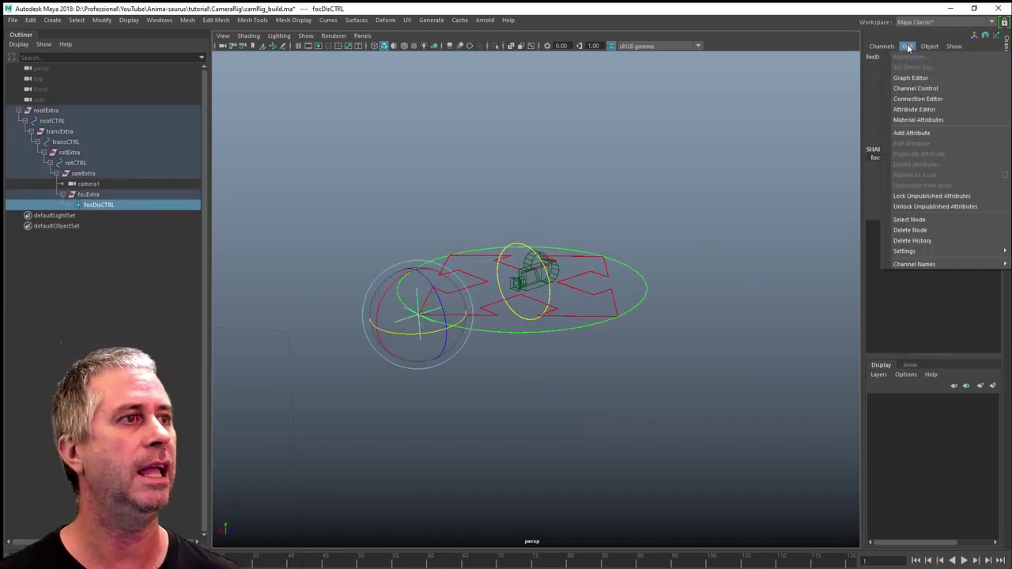
left_click(918, 99)
left_click_drag(318, 135, 225, 101)
middle_click_drag(581, 329, 727, 335, "alt")
left_click_drag(269, 106, 372, 92)
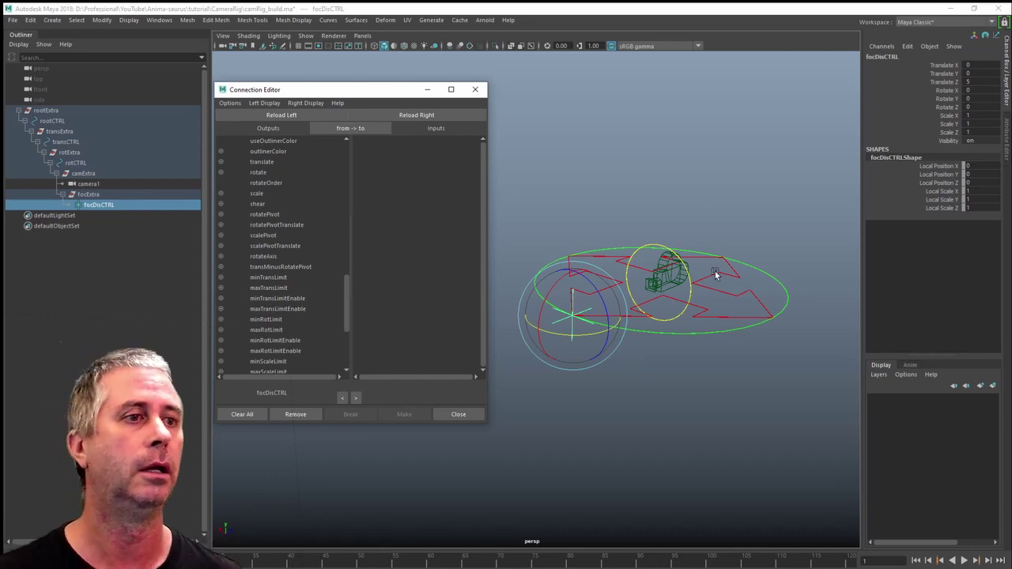
Step: Reselect focDisCTRL and choose translateZ as the output attribute in the Connection Editor
left_click(666, 274)
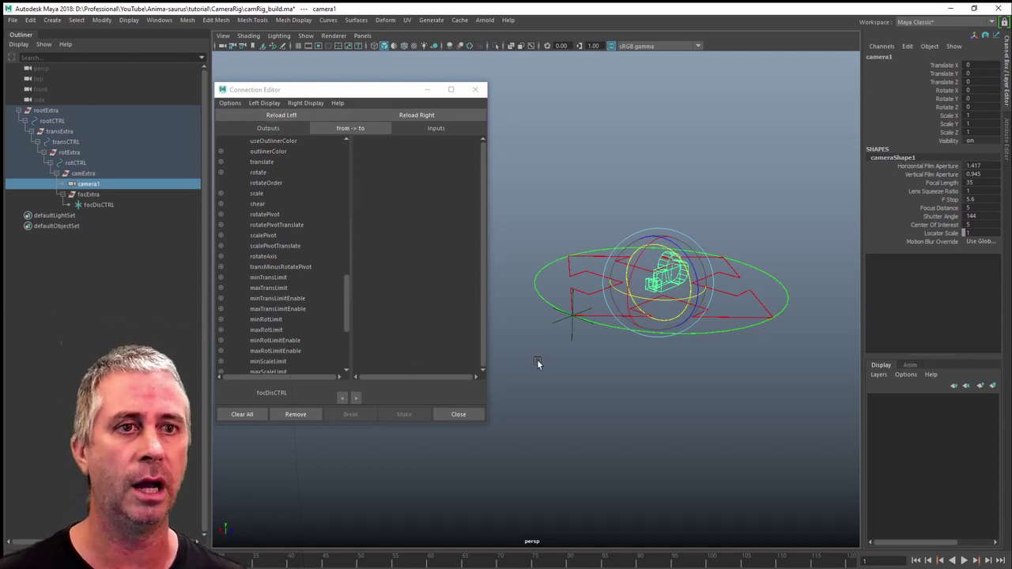
left_click(571, 329)
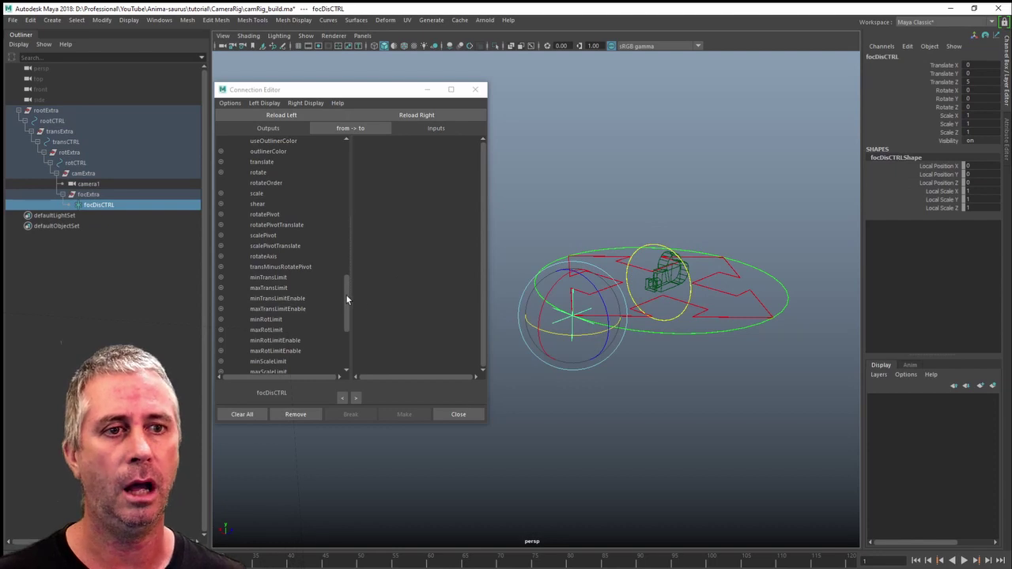
left_click_drag(345, 294, 339, 247)
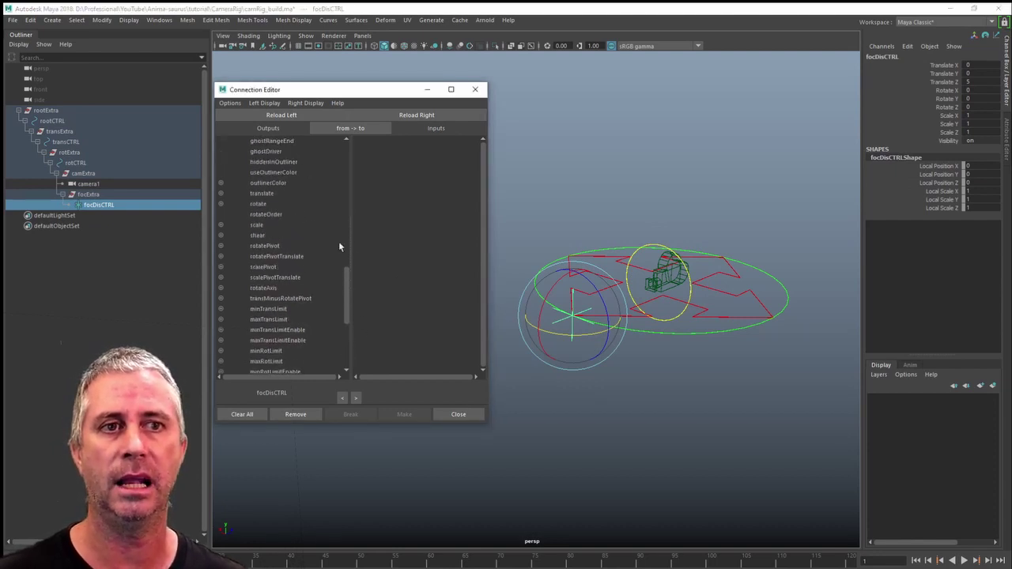
left_click(221, 194)
left_click(272, 225)
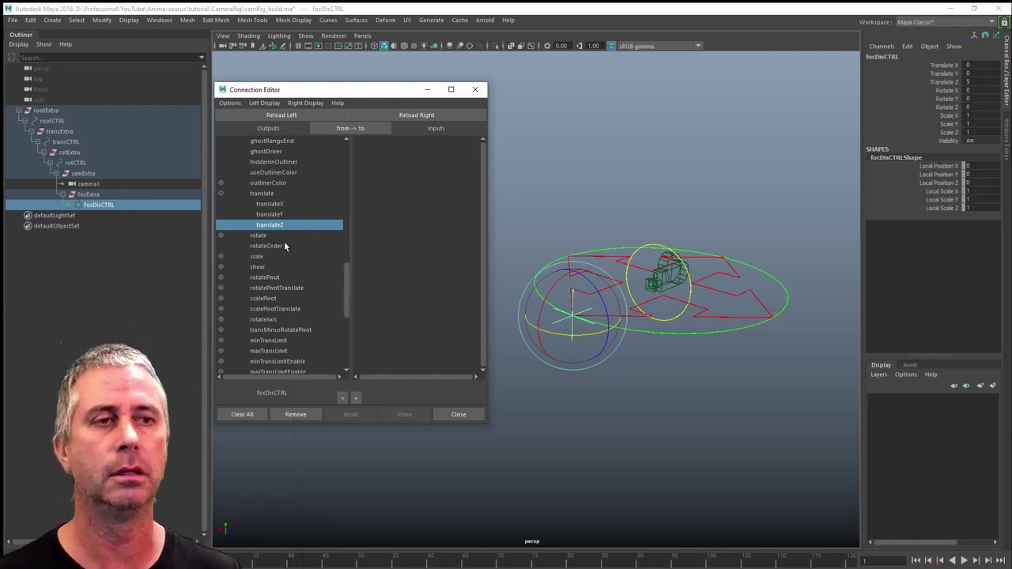
Step: Select camera1, open cameraShape1 in the Attribute Editor, and select only the shape node
left_click(670, 278)
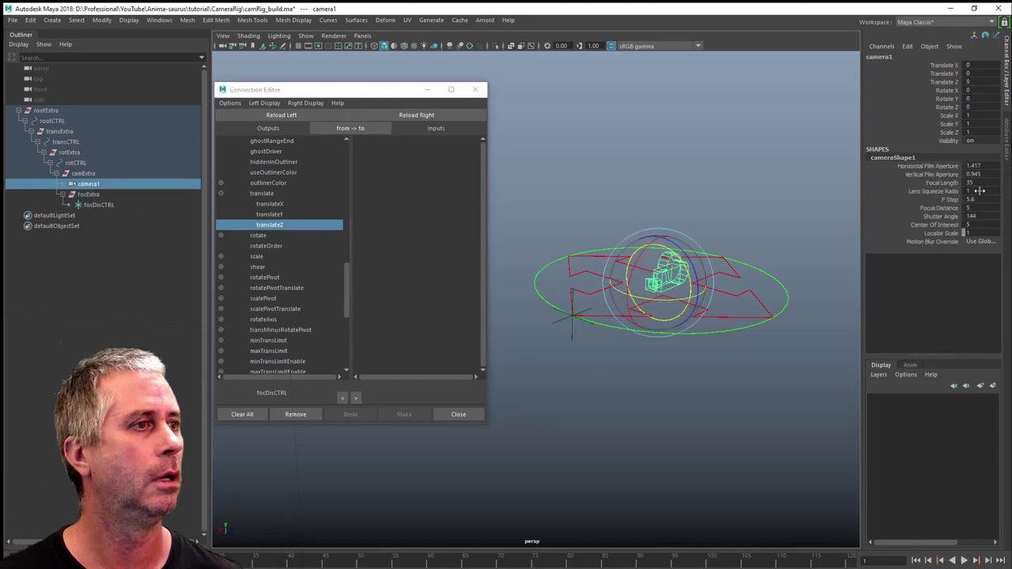
left_click(1007, 138)
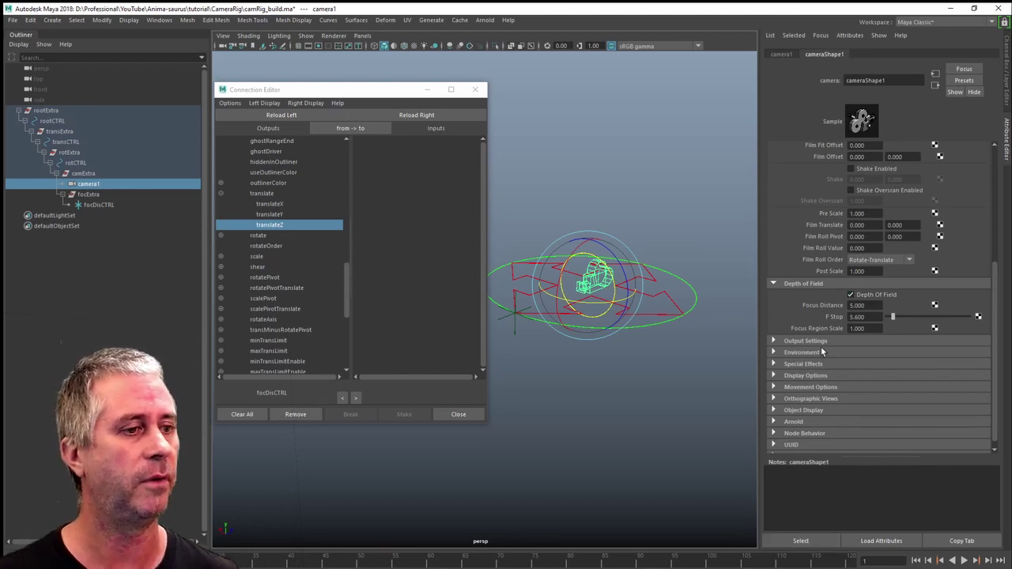
left_click(800, 540)
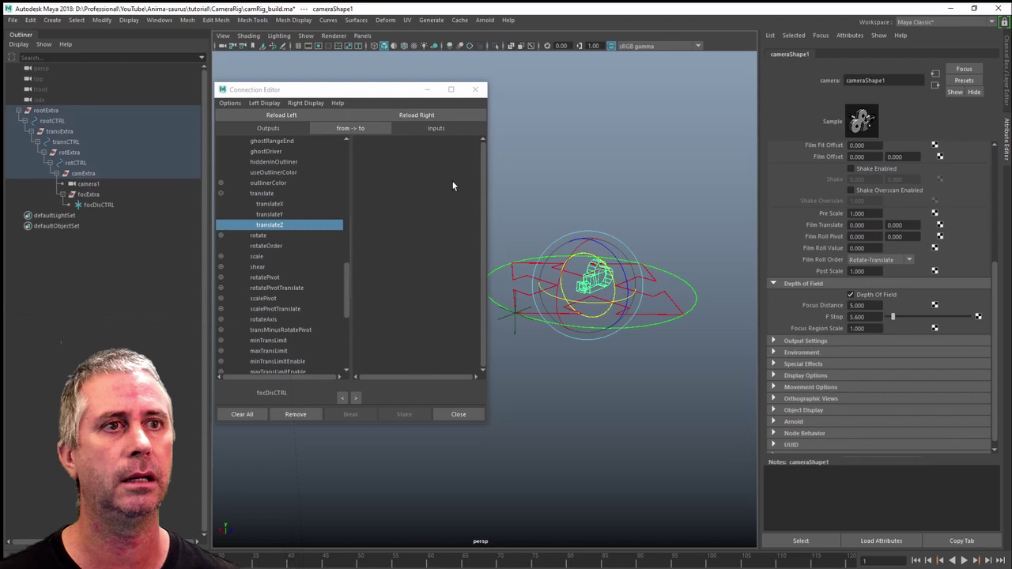
Step: Reload cameraShape1 on the right, link translateZ to focusDistance, and close the Connection Editor
left_click(417, 114)
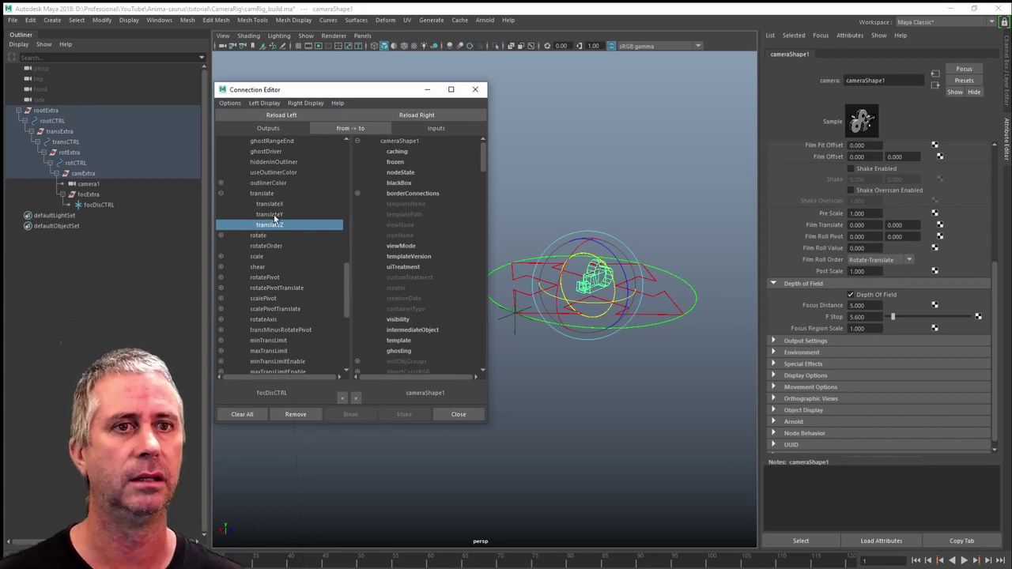
left_click(261, 193)
left_click(268, 225)
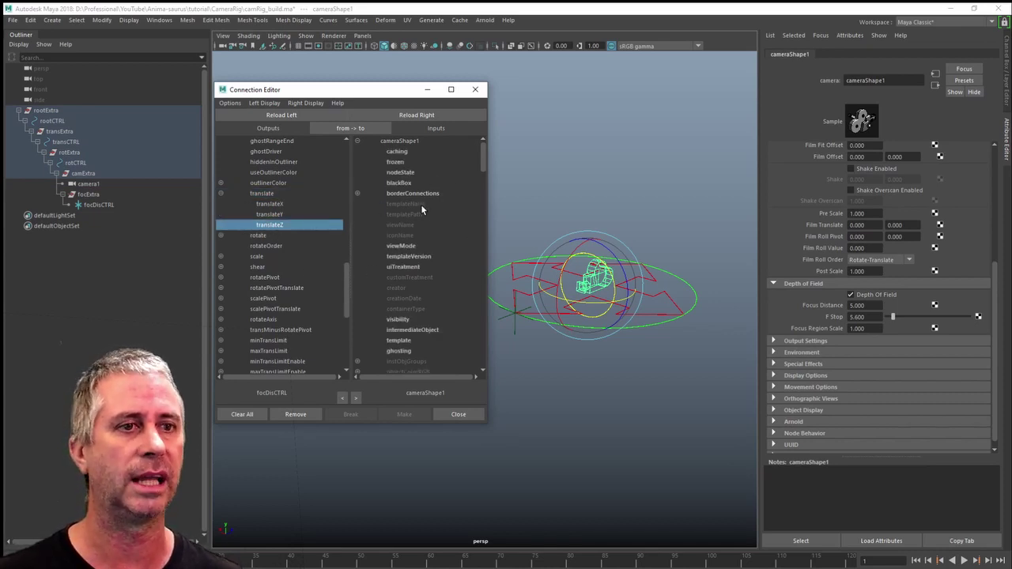
left_click_drag(485, 161, 505, 232)
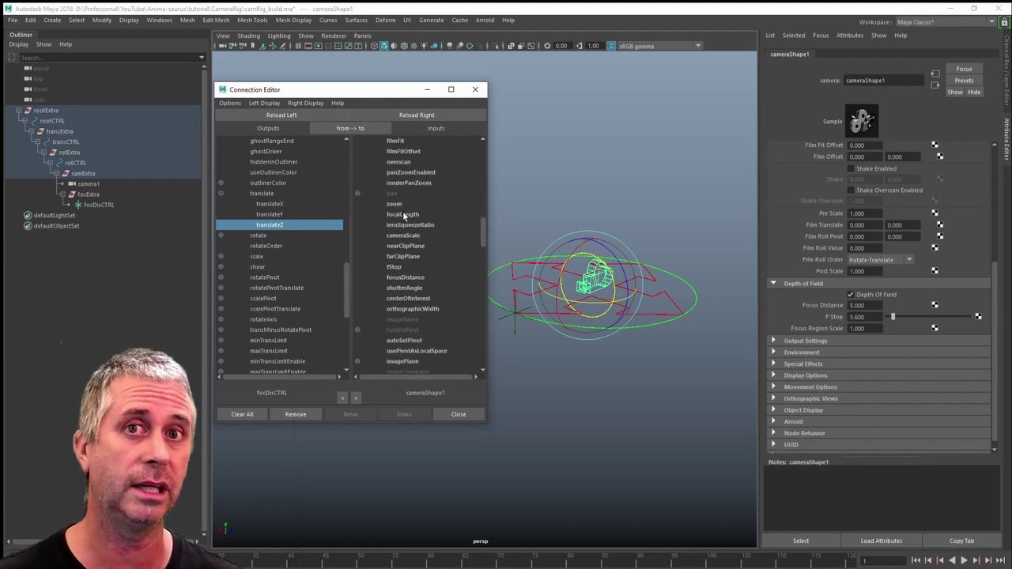
left_click(408, 278)
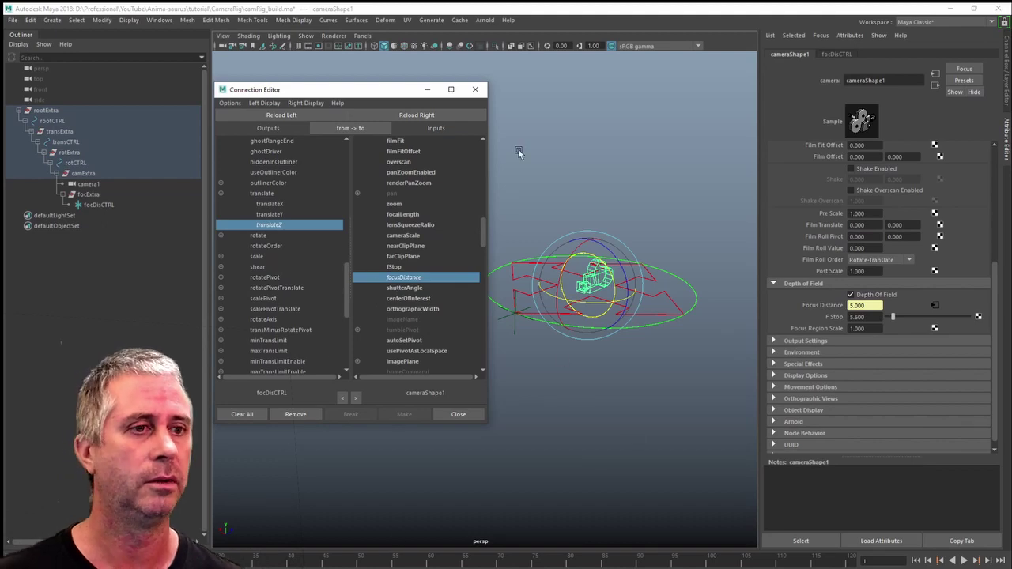
left_click(475, 89)
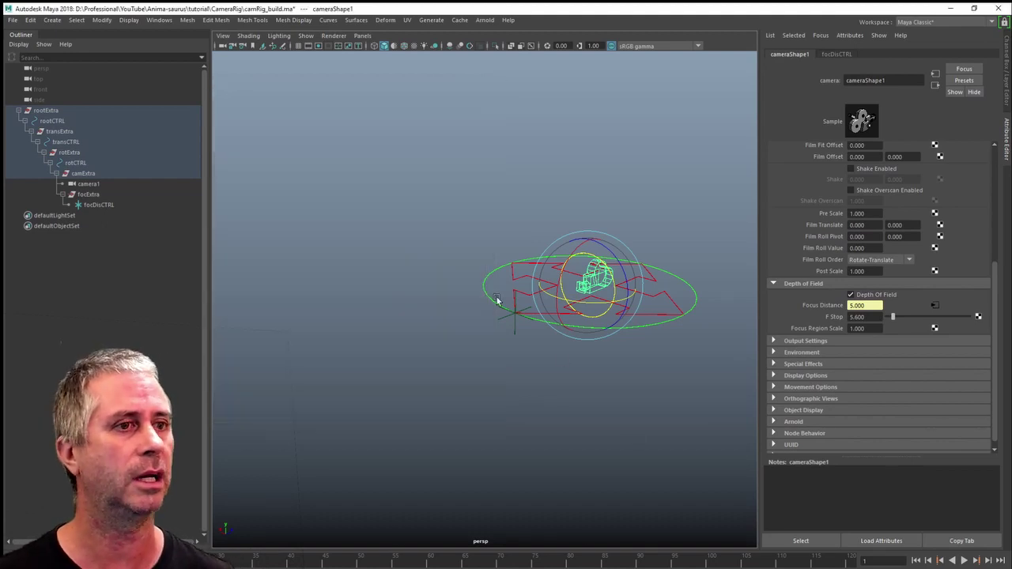
Step: Select and frame focDisCTRL, then drag it along Z to test the focus rig
left_click(510, 362)
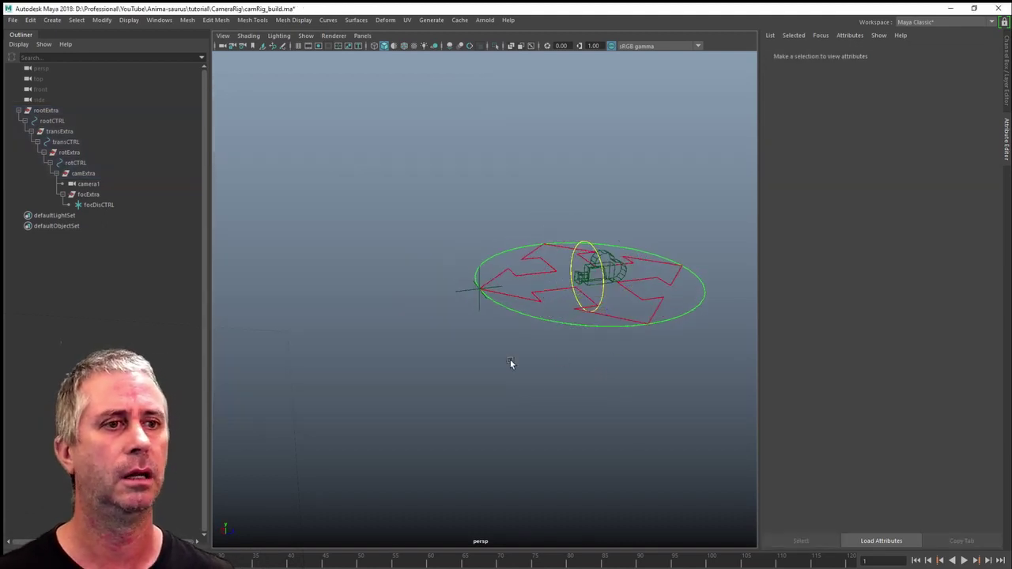
left_click(468, 290)
key("f")
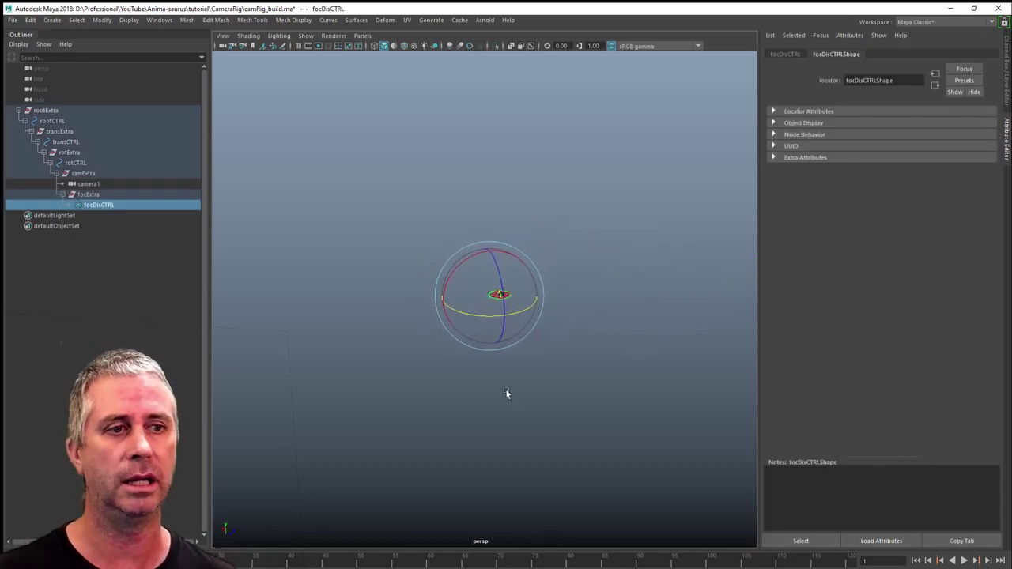
left_click(786, 53)
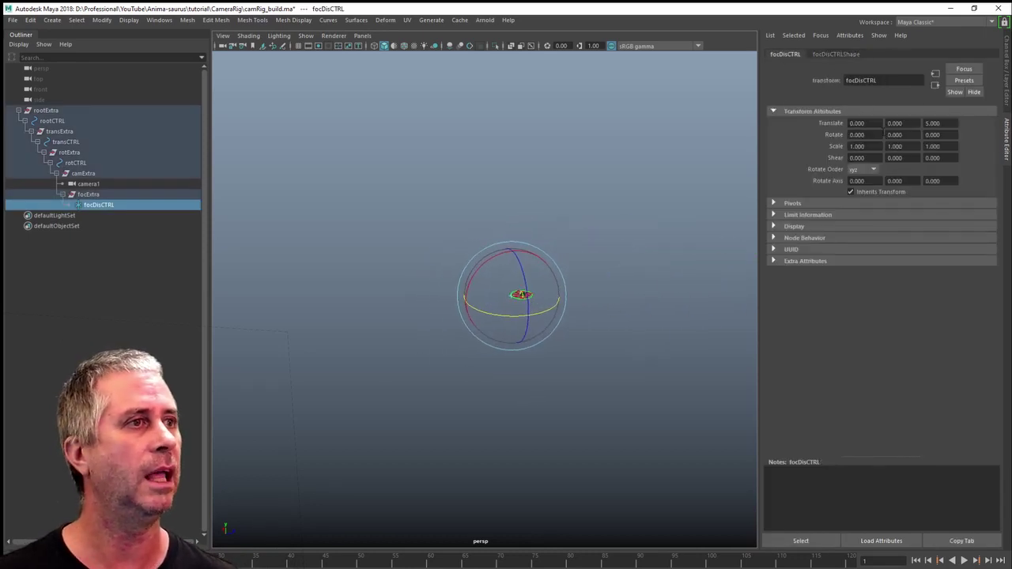
key("ctrl+a")
left_click(942, 82)
key("w")
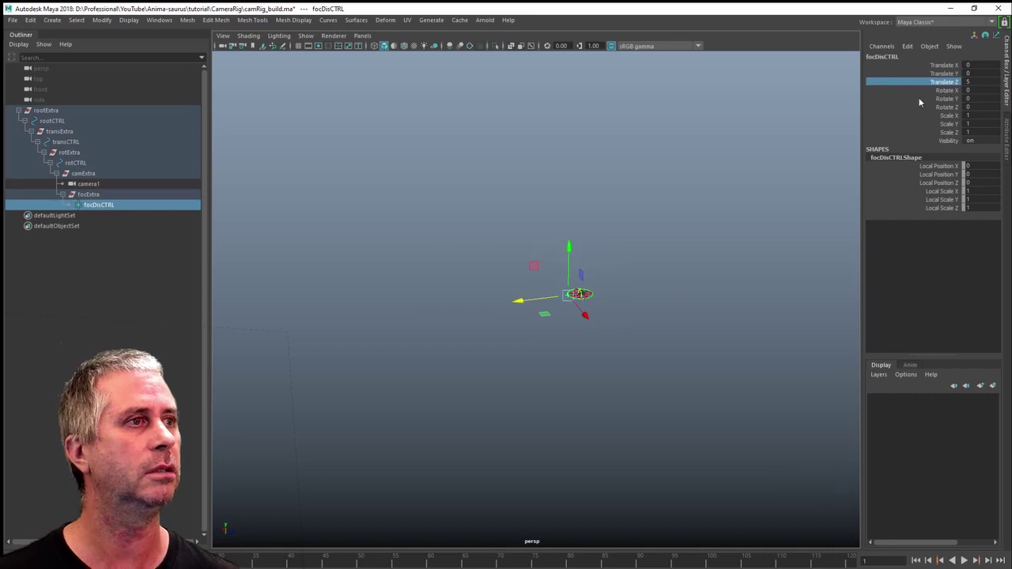
middle_click_drag(497, 214, 231, 310)
middle_click_drag(421, 294, 607, 324)
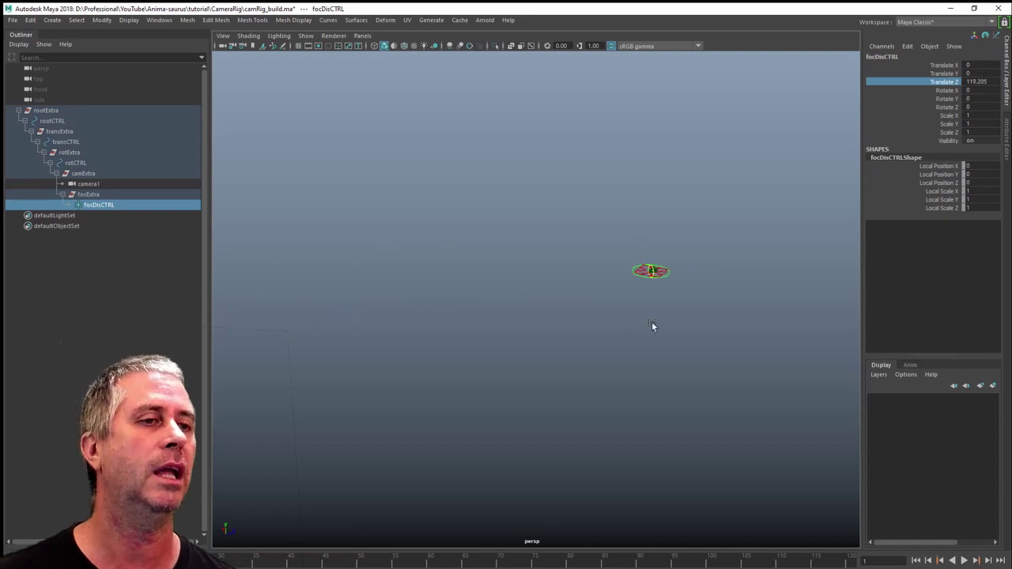
Step: Check cameraShape1's Focus Distance, then reselect the locator and pick its rotate and scale channels
left_click(700, 263)
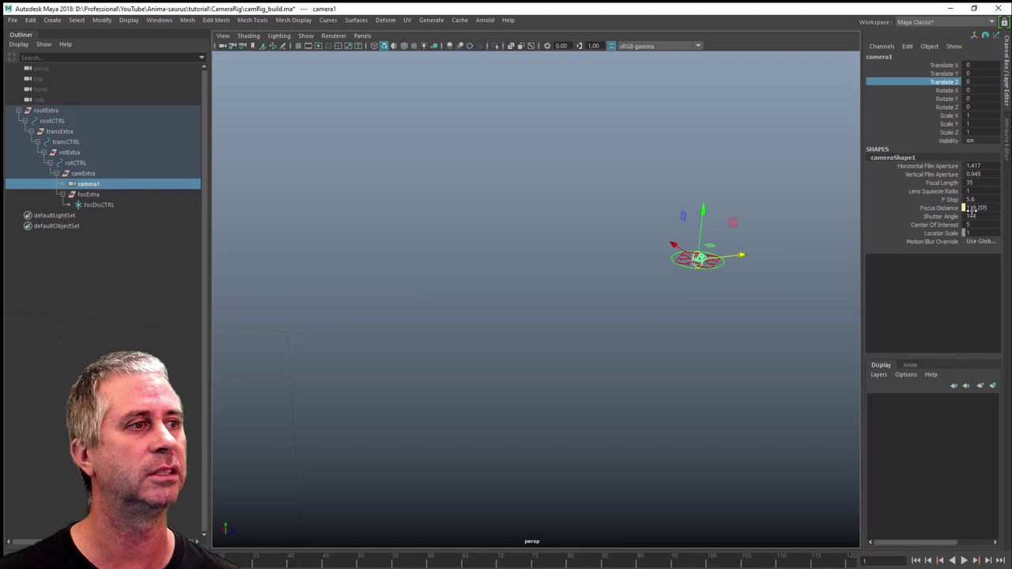
middle_click_drag(624, 411, 548, 366)
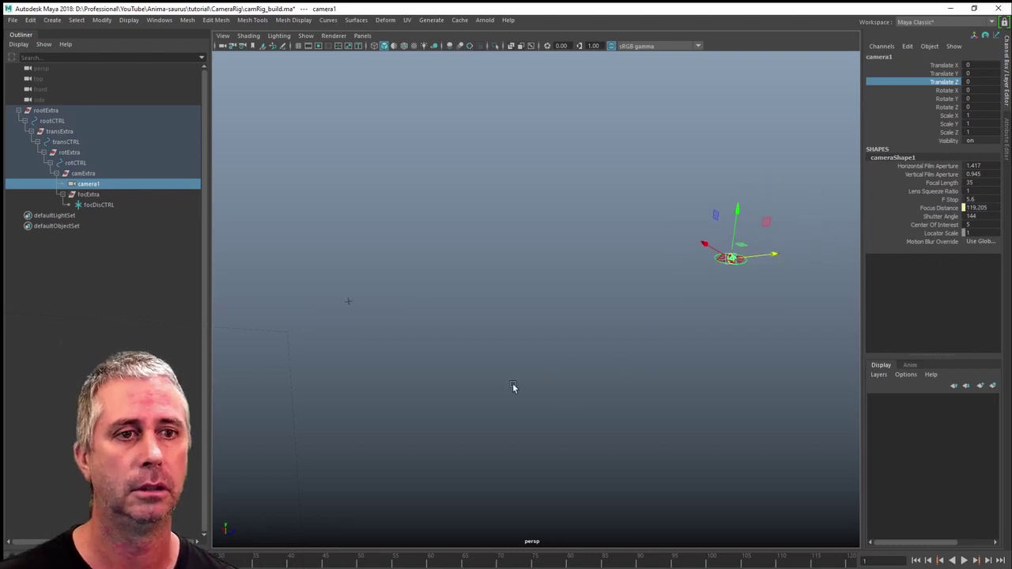
left_click(348, 302)
key("a")
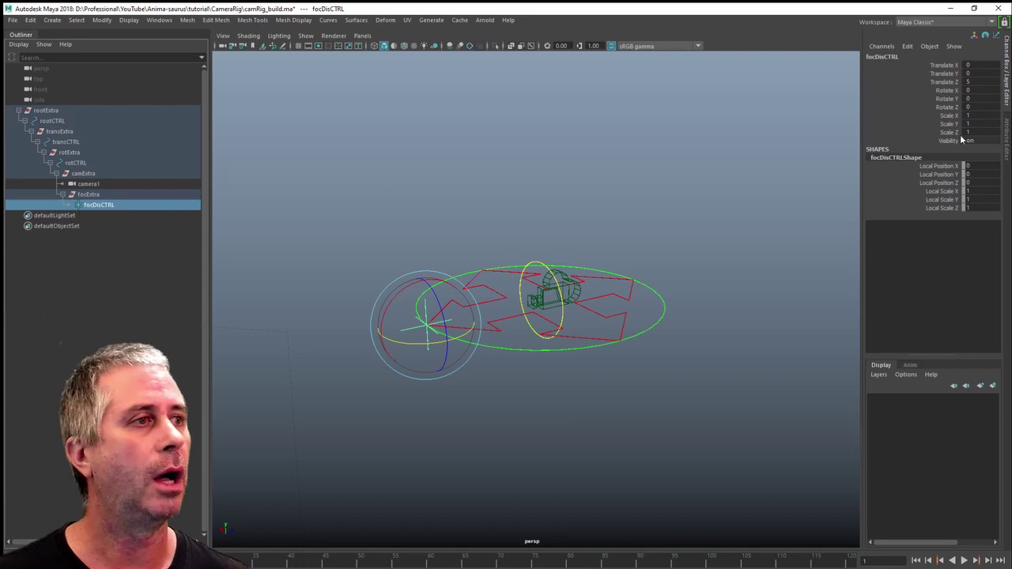
left_click_drag(949, 90, 949, 132)
Step: Hide the focus locator's Rotate and Scale channels, leaving only translate and visibility
right_click(942, 100)
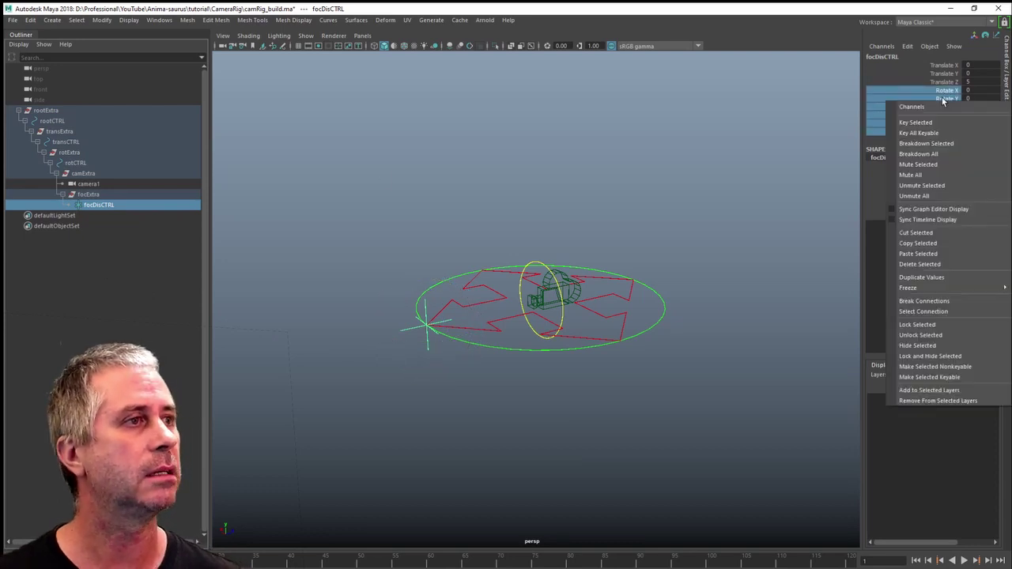
left_click(933, 348)
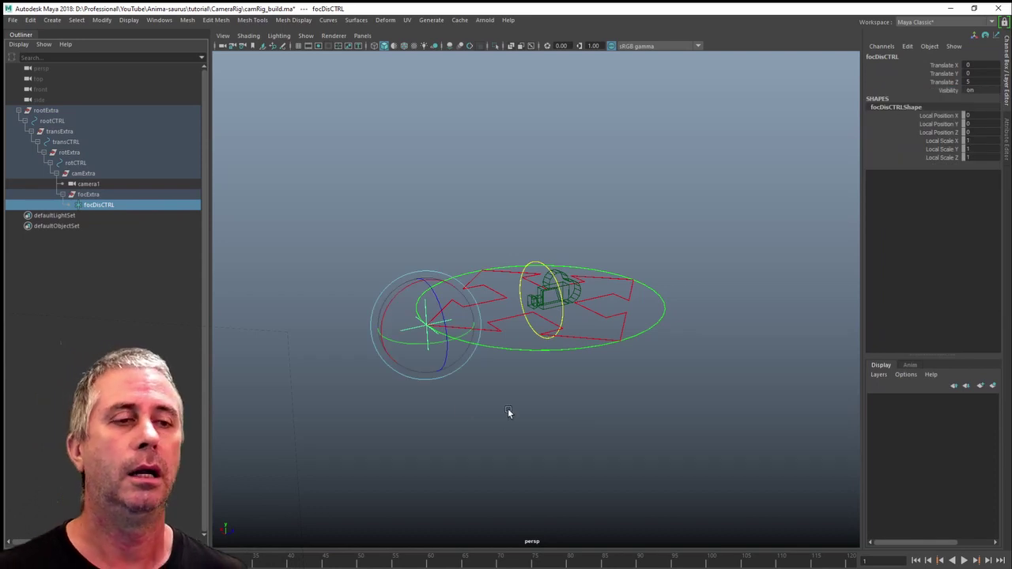
left_click_drag(508, 409, 582, 401, "alt")
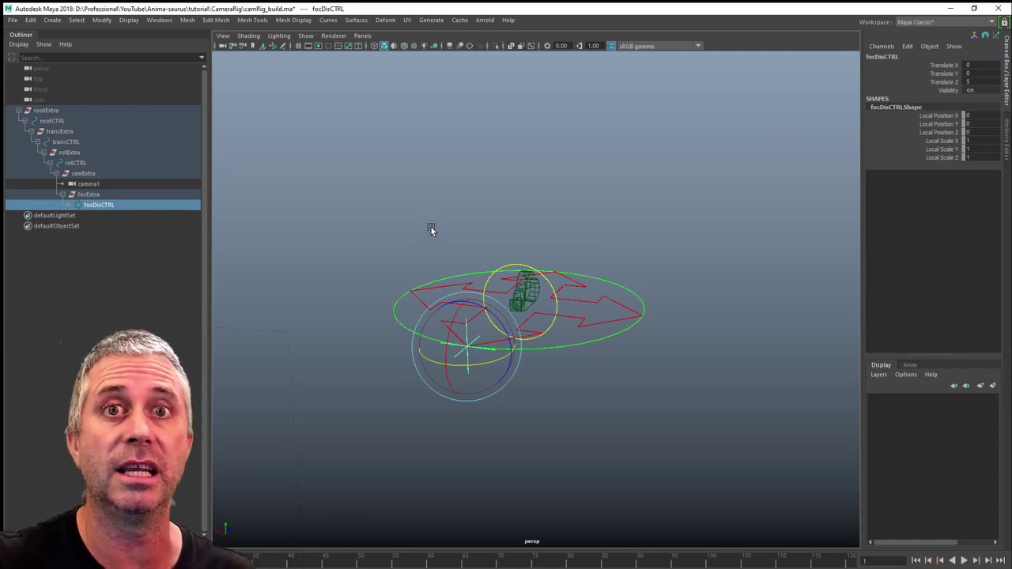
left_click(944, 66)
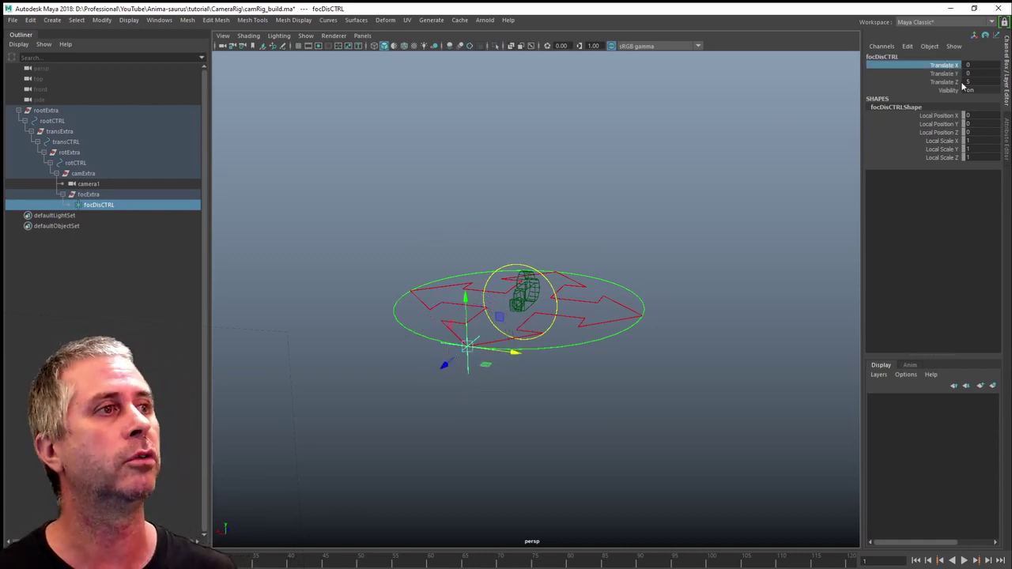
left_click(949, 74, "shift")
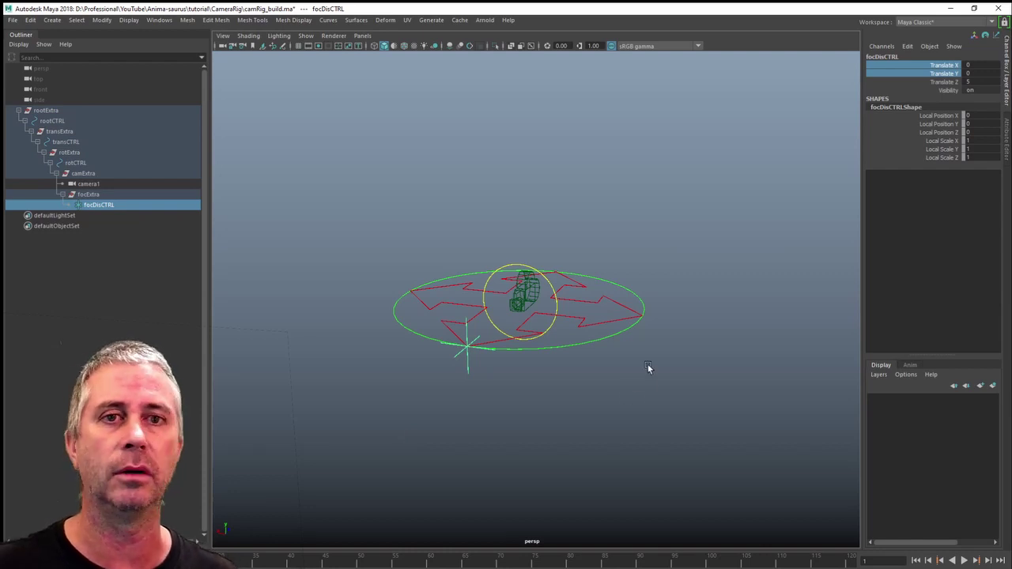
left_click_drag(652, 395, 637, 377, "alt")
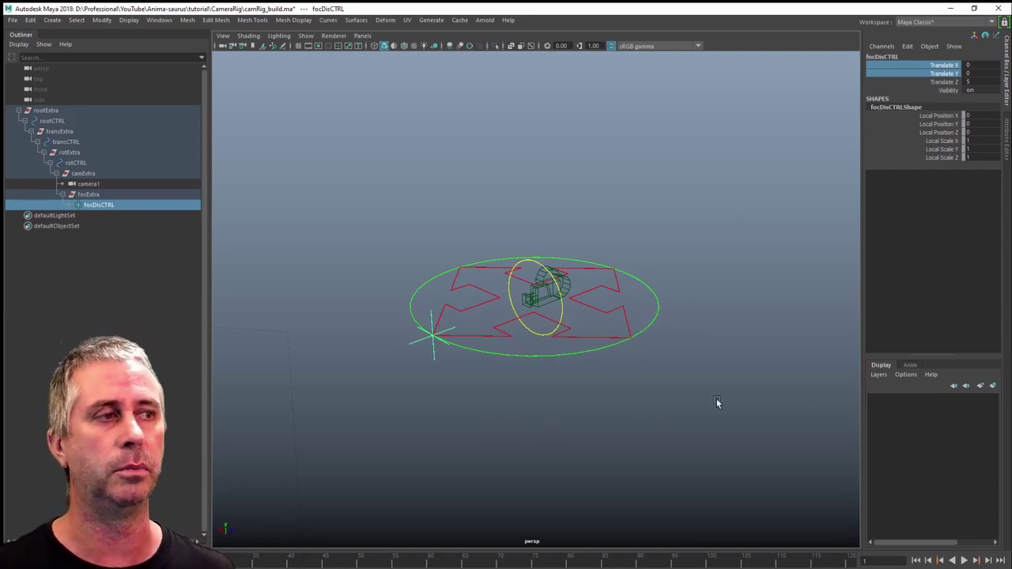
left_click(709, 372)
left_click_drag(712, 339, 618, 346, "alt")
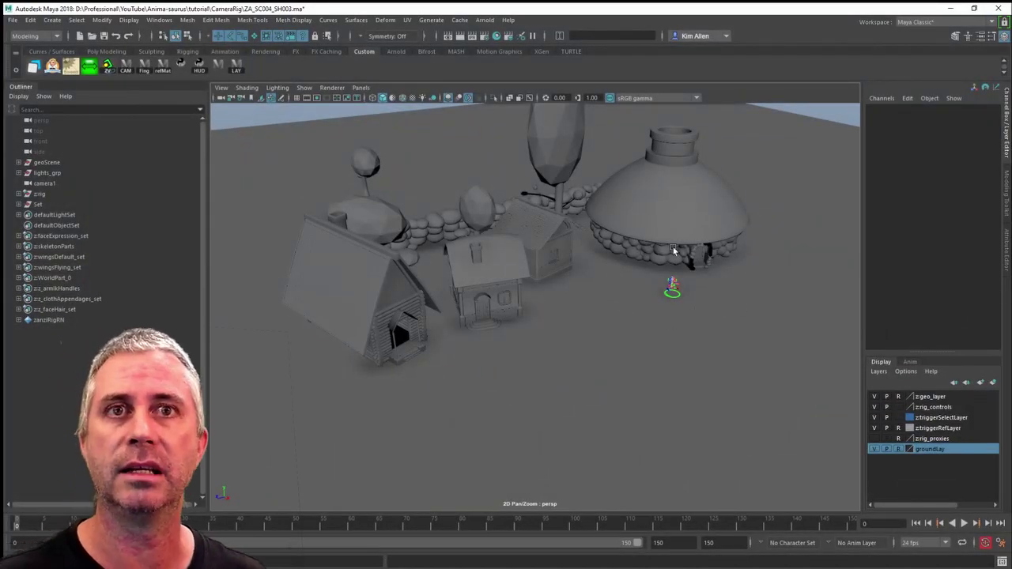
Step: Create a reference to camRig.ma in the village scene from the Reference Editor
left_click(14, 20)
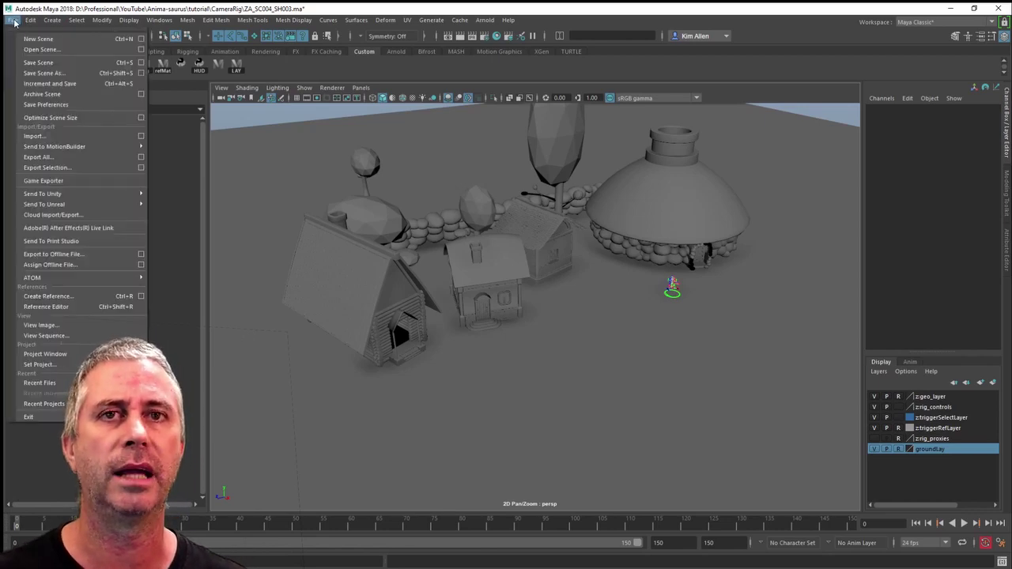
left_click(63, 306)
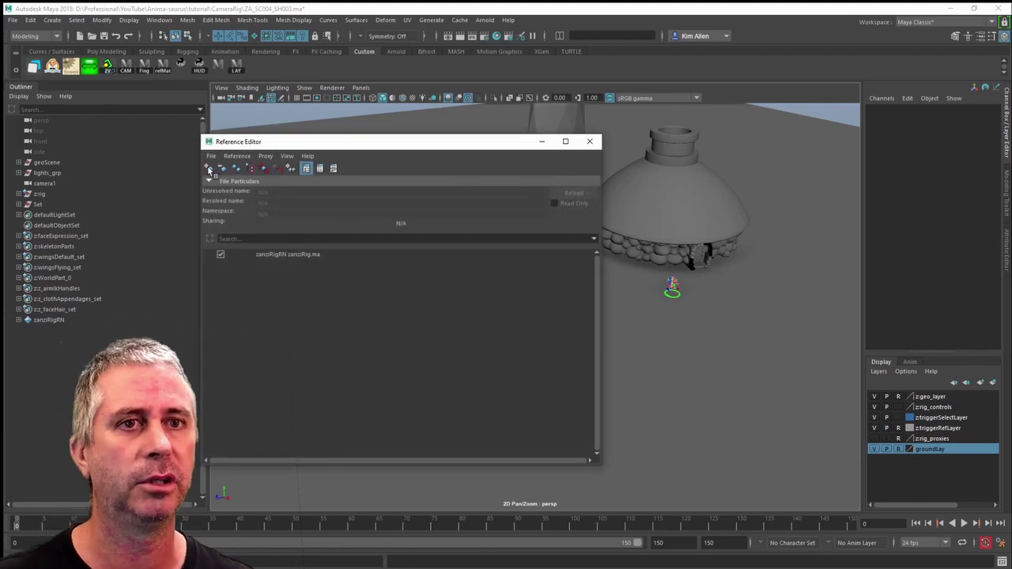
left_click(523, 486)
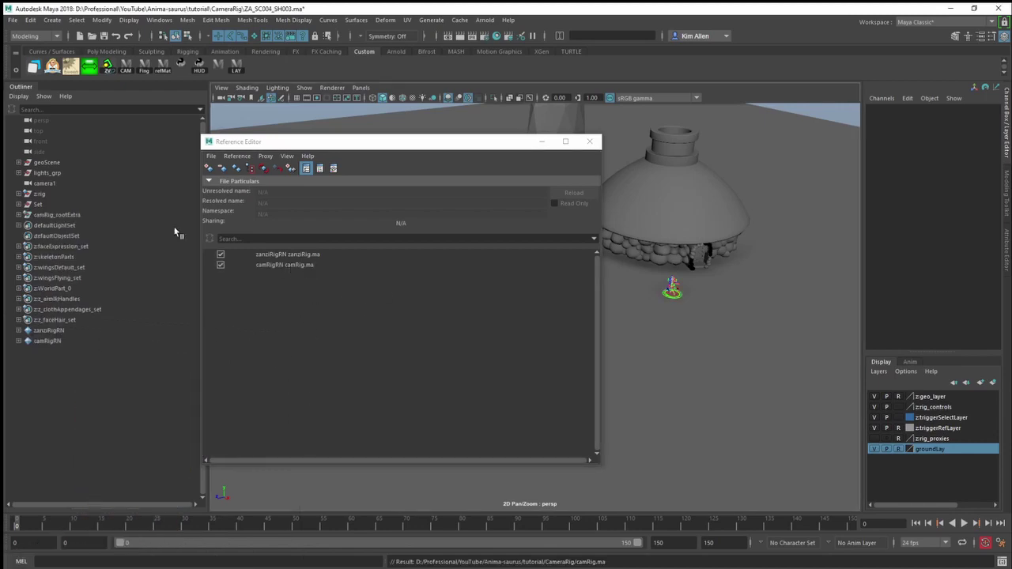
Step: Expand camRig_rootExtra down to camRig_rotCTRL and close the Reference Editor
left_click(18, 216)
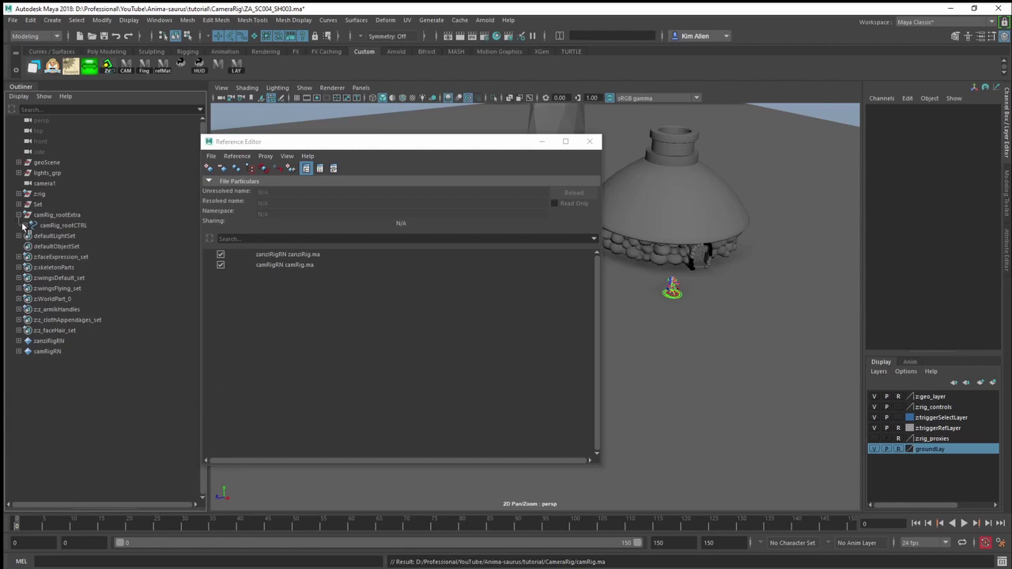
left_click(25, 225)
left_click(31, 235)
left_click(37, 246)
left_click(43, 257)
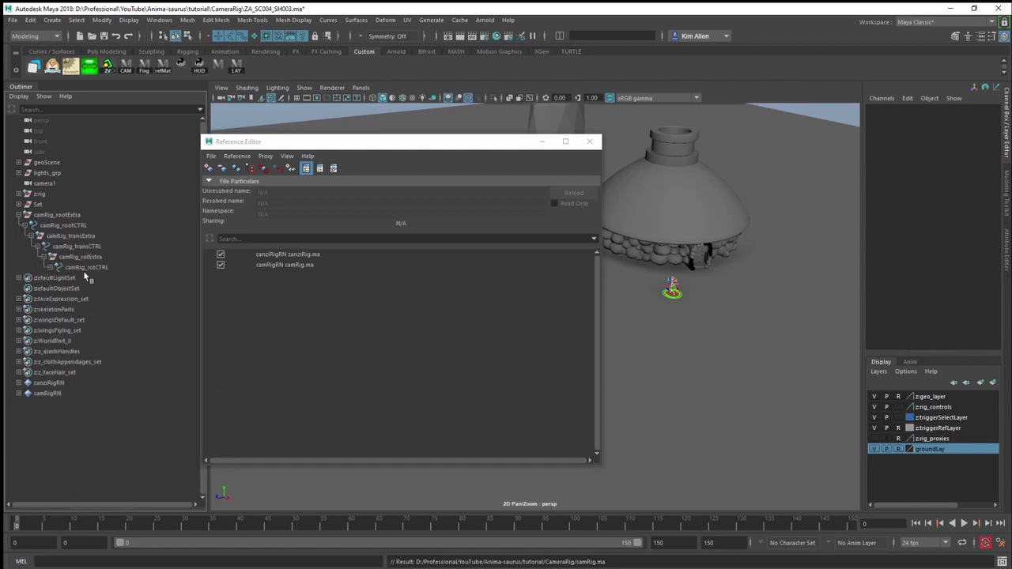
left_click(589, 140)
Step: Turn on Show > Cameras in the perspective view to reveal the camera rig
left_click_drag(553, 348, 591, 319, "alt")
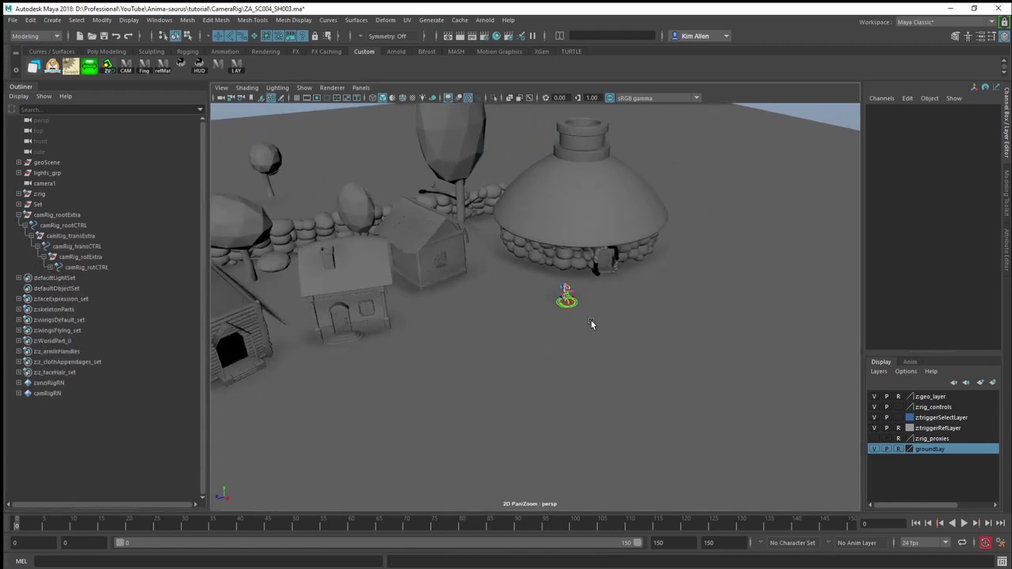
scroll(546, 364, "up", 5)
scroll(500, 403, "up", 5)
left_click_drag(500, 403, 544, 288, "alt")
left_click(303, 87)
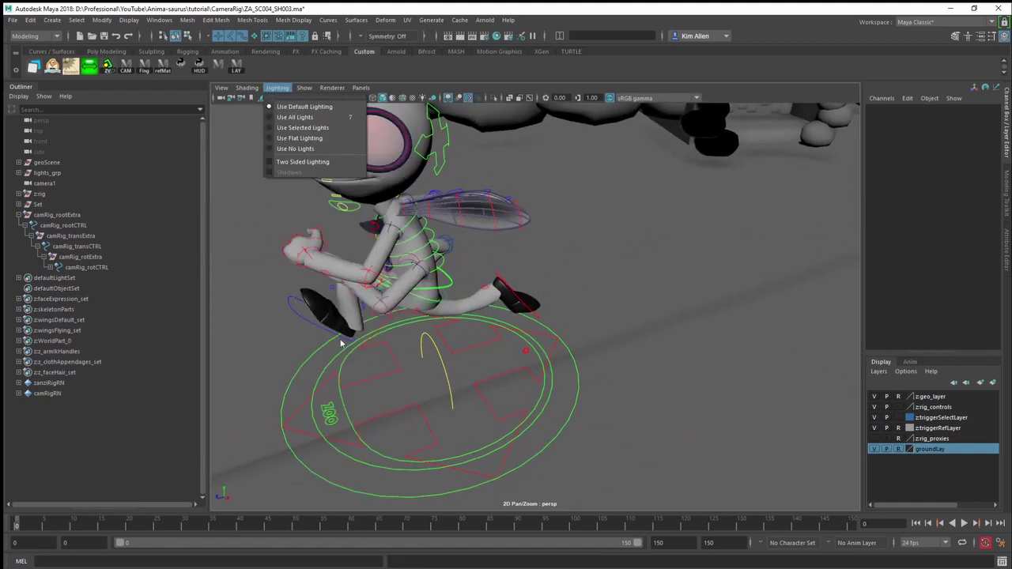
mouse_move(303, 88)
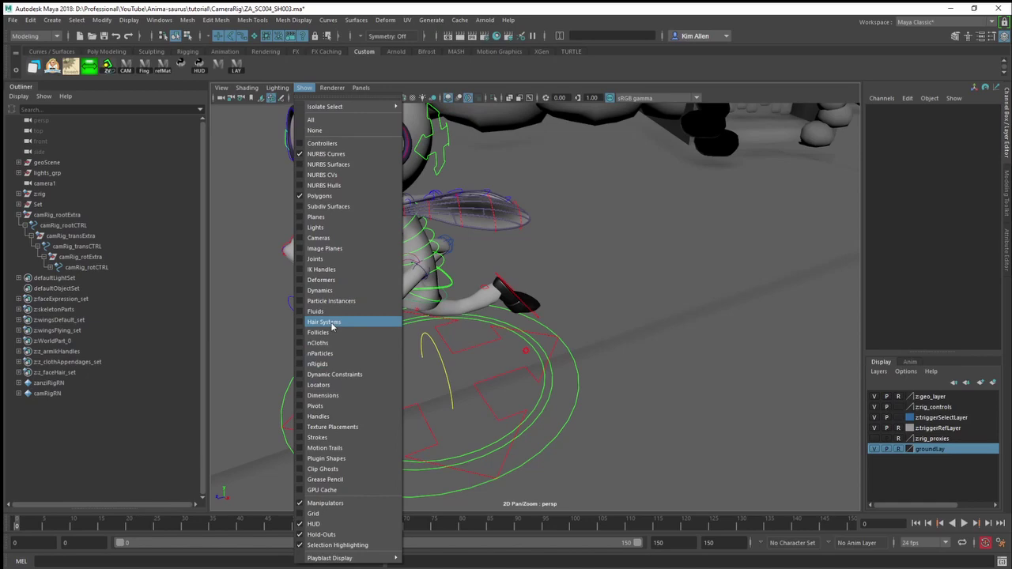
left_click(328, 237)
Step: Zoom out and scrub the timeline to follow the character's run through the houses
scroll(585, 423, "down", 6)
middle_click_drag(569, 380, 637, 320, "alt")
scroll(589, 324, "down", 3)
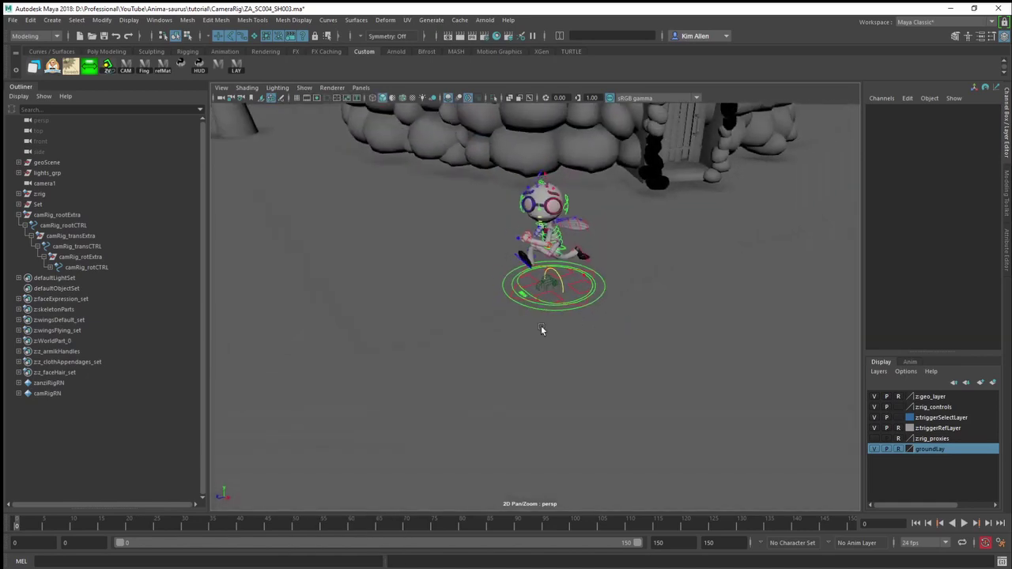
middle_click_drag(542, 329, 598, 332, "alt")
left_click_drag(19, 528, 96, 528)
scroll(453, 385, "down", 5)
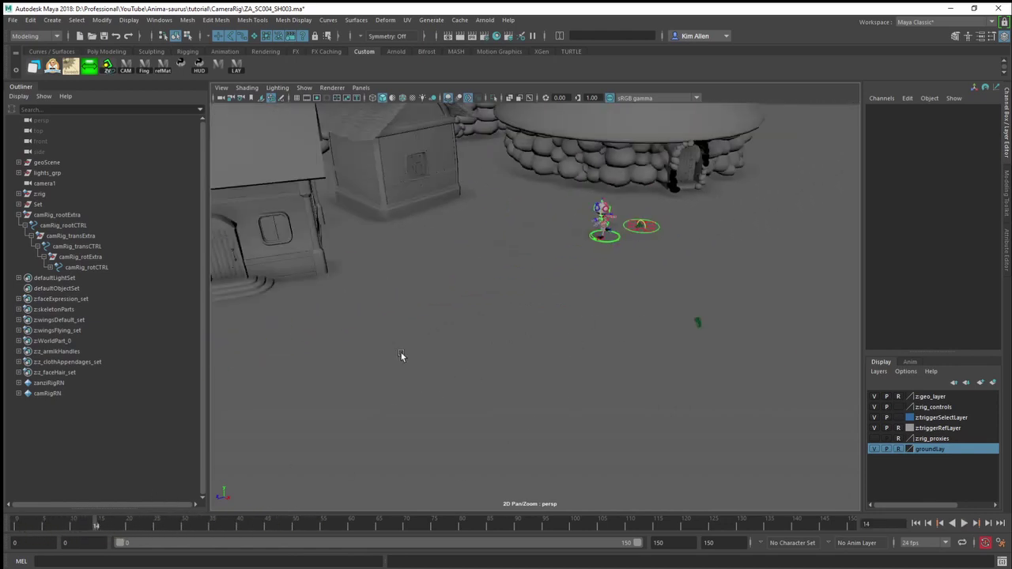
left_click_drag(401, 354, 571, 419, "alt")
left_click_drag(81, 528, 8, 490)
right_click_drag(543, 346, 688, 234, "alt")
Step: Move camRig_rootCTRL away from the character along X/Z and raise it to 8.093 in Y
left_click(688, 234)
left_click_drag(689, 234, 687, 291, "alt")
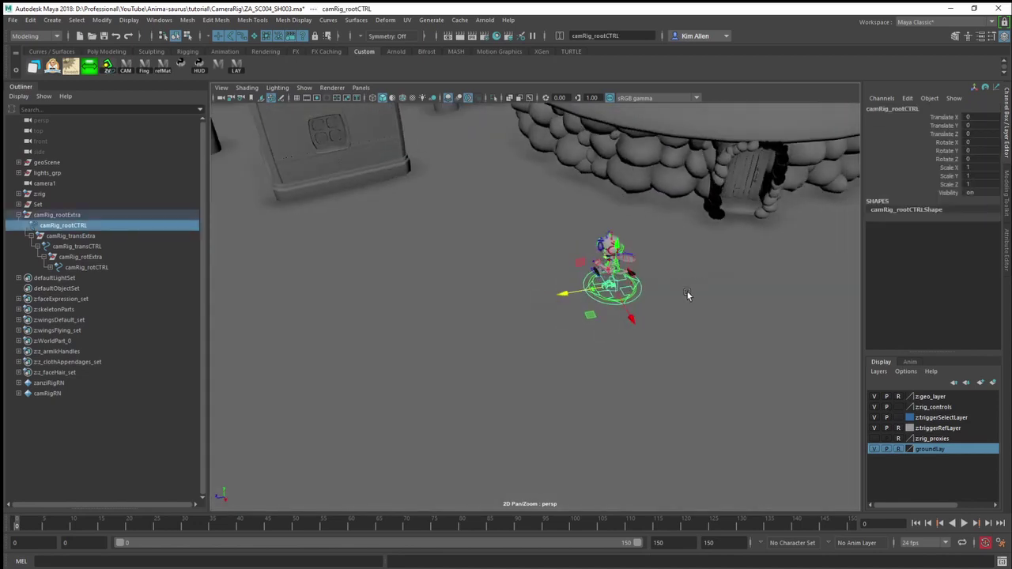
left_click_drag(566, 298, 664, 271)
right_click_drag(664, 271, 481, 301, "alt")
left_click_drag(481, 301, 488, 367, "alt")
scroll(475, 362, "up", 3)
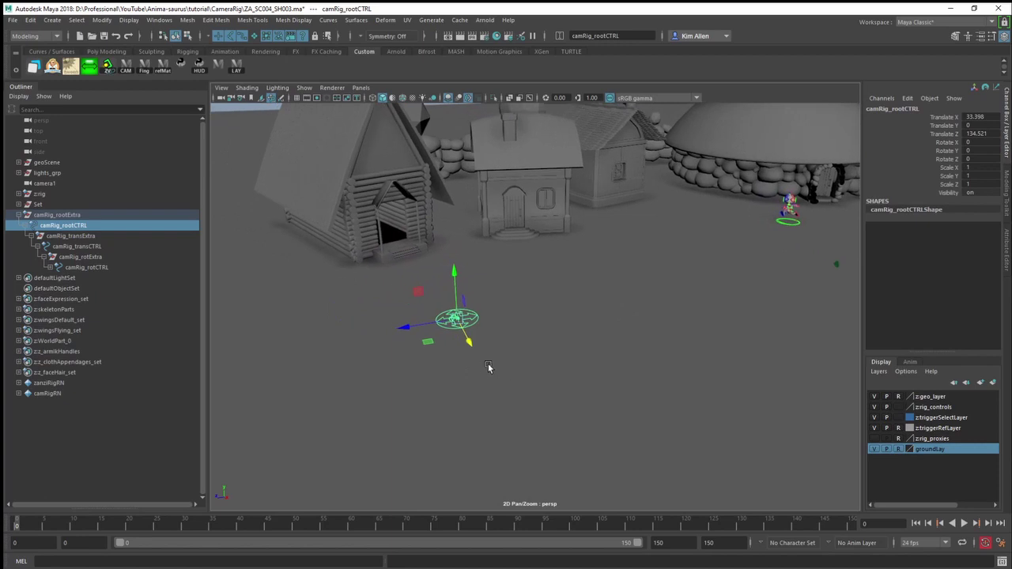
left_click_drag(459, 283, 438, 243)
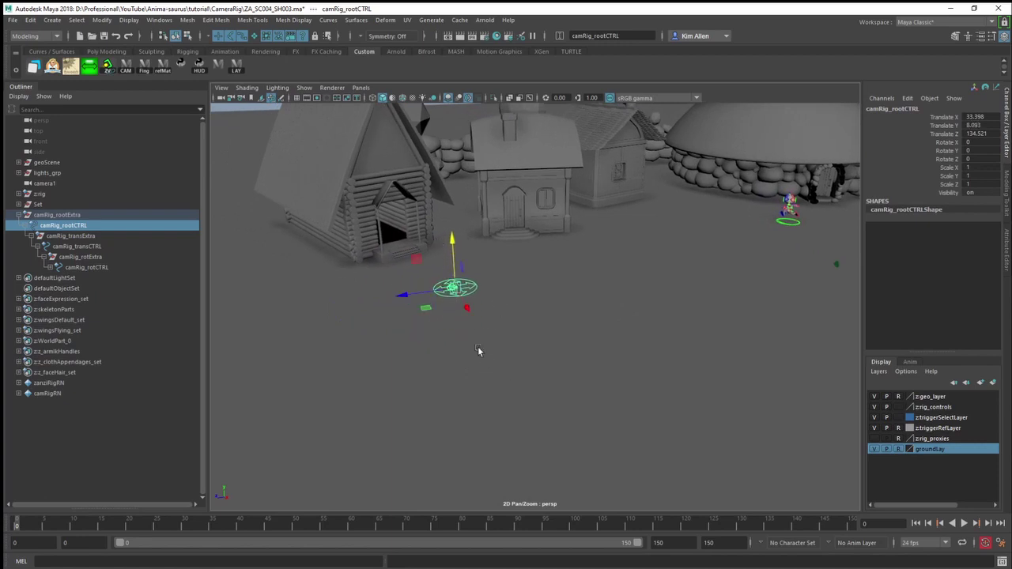
Step: Rotate camRig_rootCTRL to about 20 degrees in Y
key("e")
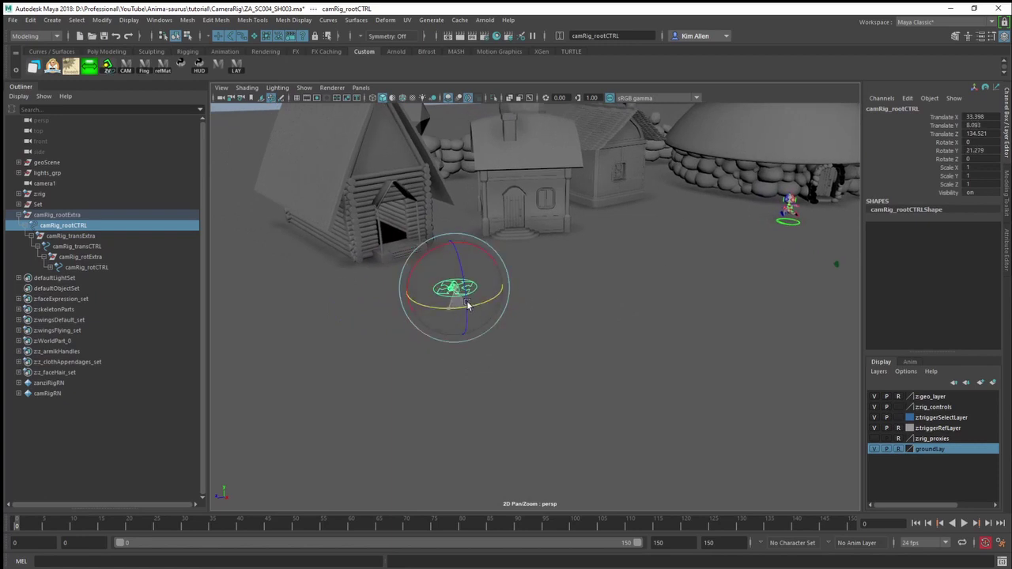
left_click_drag(515, 294, 671, 297, "alt")
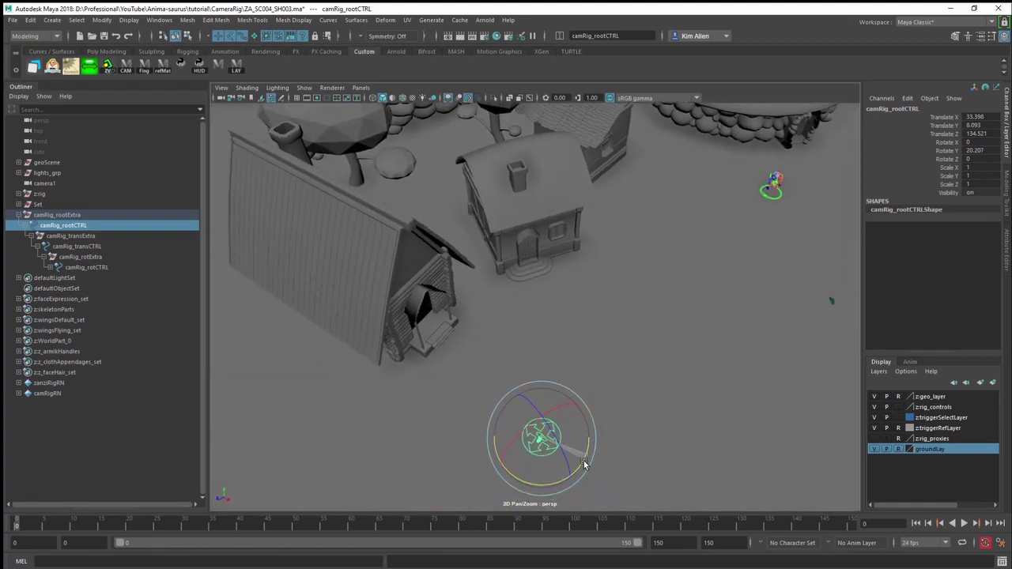
left_click_drag(590, 461, 585, 348, "alt")
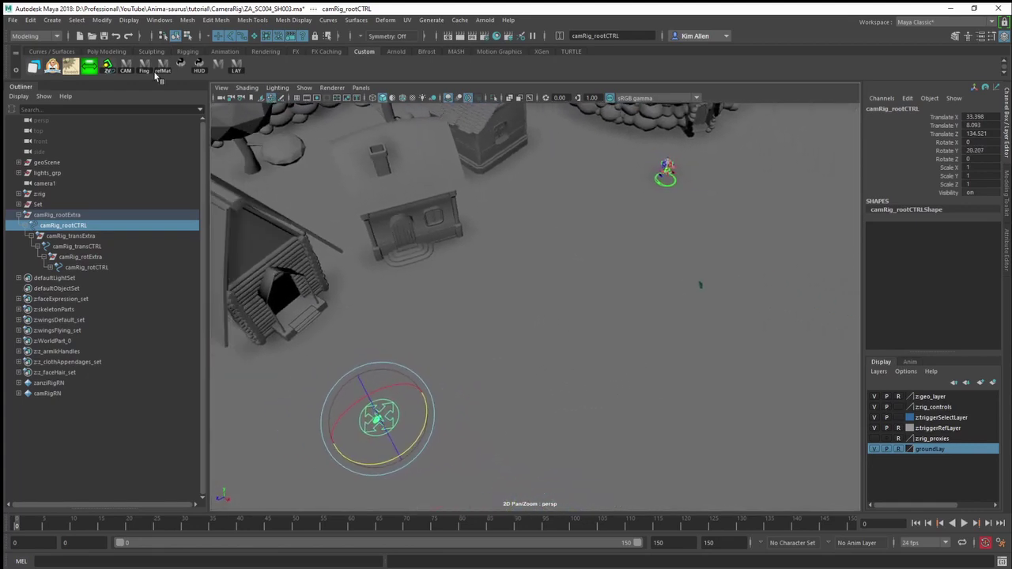
left_click(361, 88)
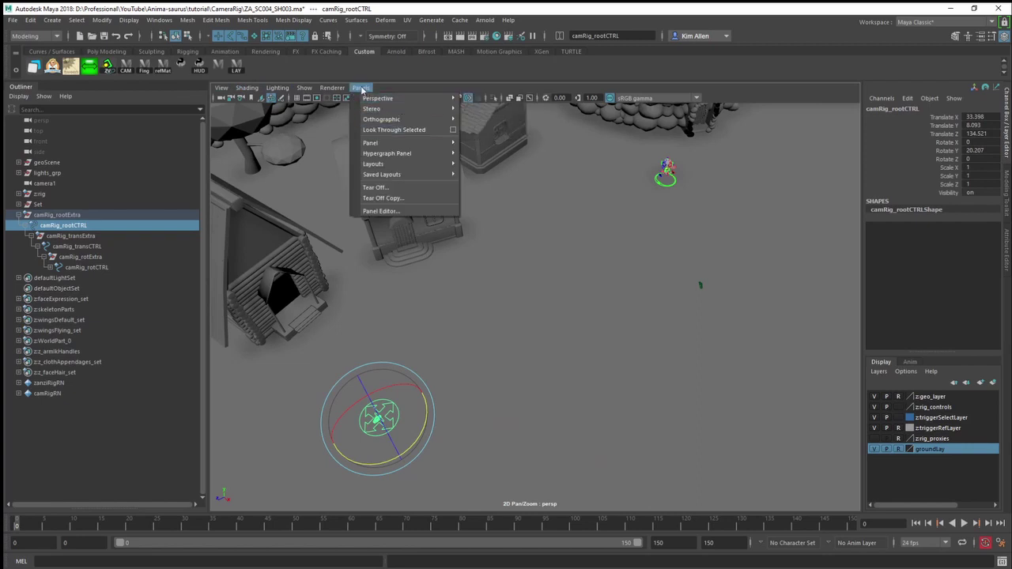
Step: Restore the two-pane layout with the left view looking through camRig_camera1
left_click(563, 249)
key("space")
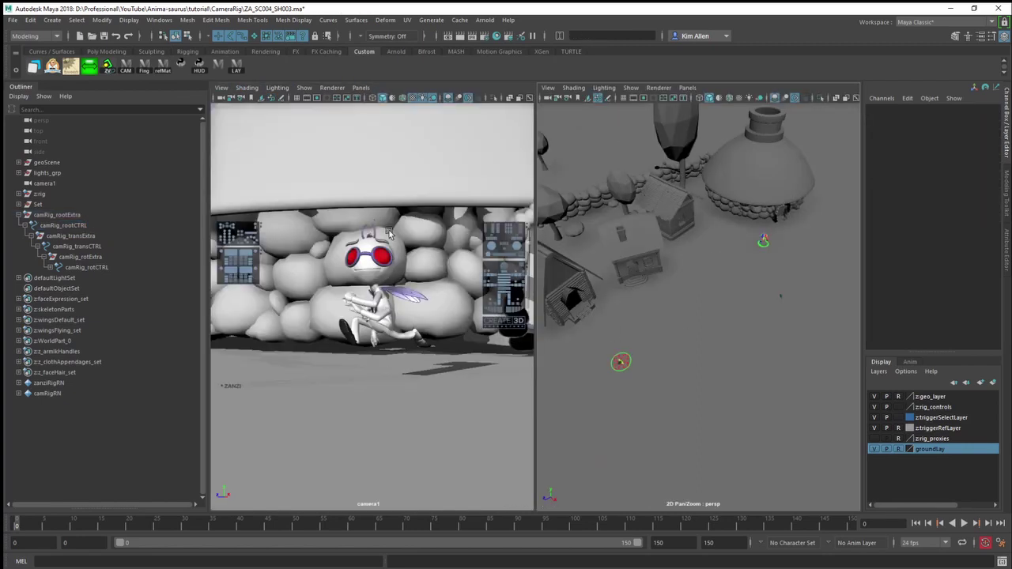
left_click(362, 87)
mouse_move(387, 98)
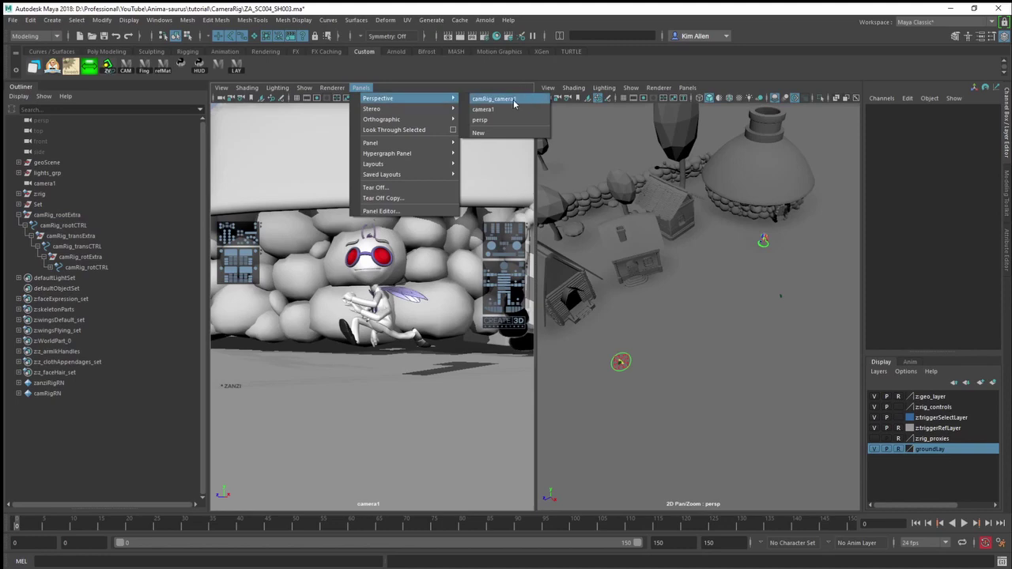
left_click(513, 100)
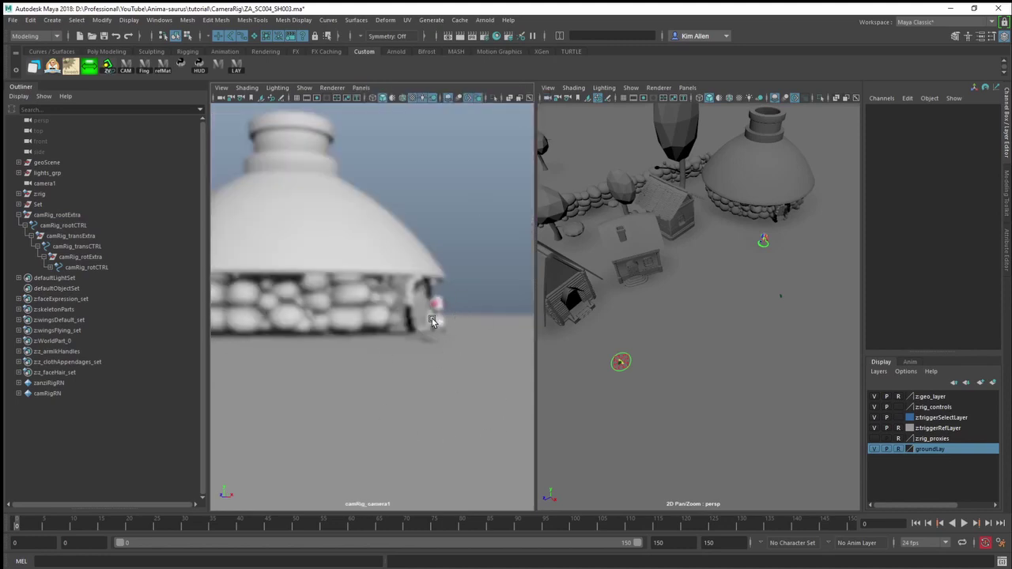
Step: Select camRig_rootCTRL and zoom in on its control circle
left_click(632, 371)
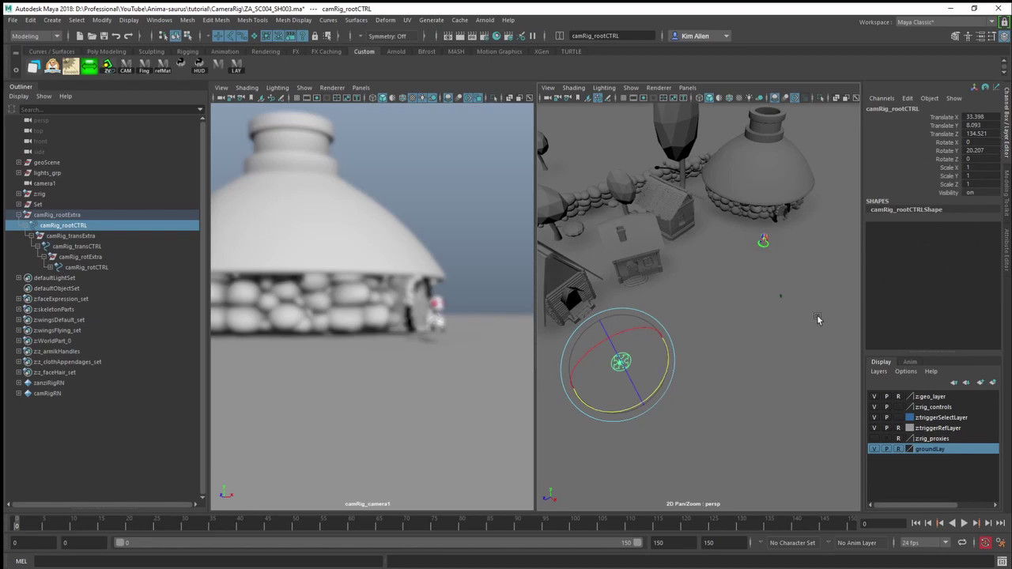
scroll(734, 384, "up", 3)
middle_click_drag(734, 384, 758, 318, "alt")
scroll(722, 338, "up", 4)
scroll(750, 338, "down", 4)
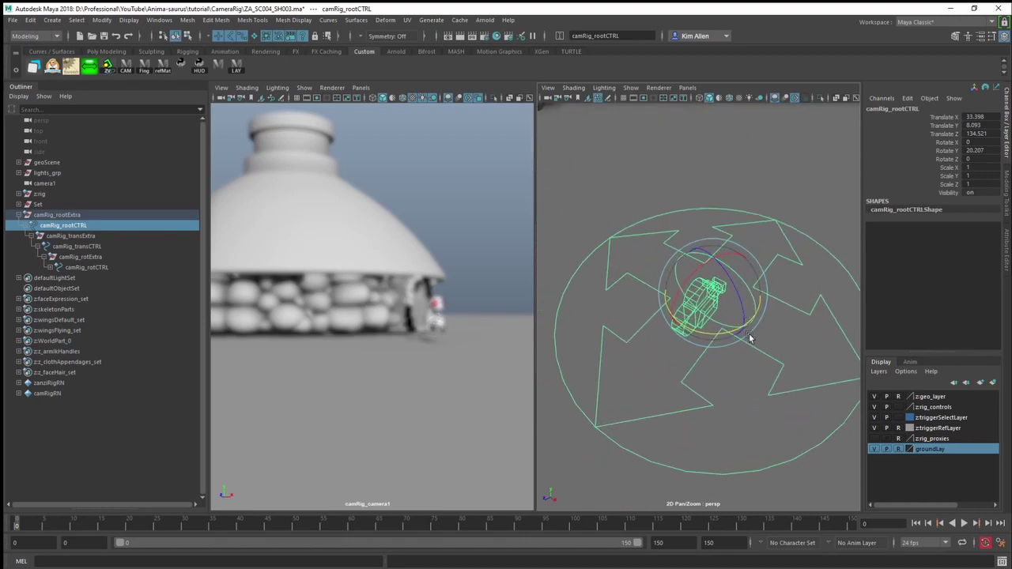
Step: Set camRig_camera1's Focal Length to 80
left_click(222, 98)
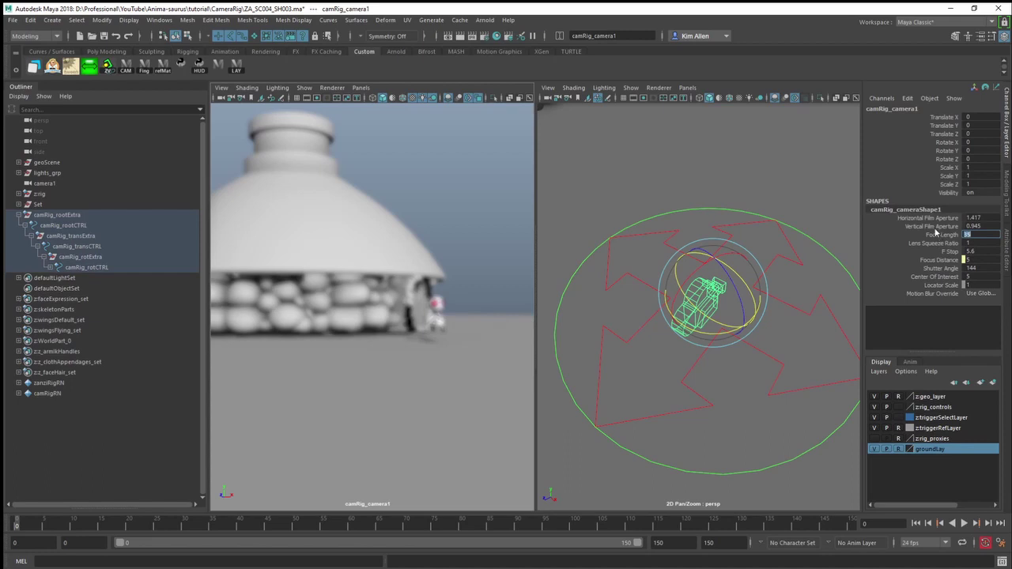
type("80")
key("Return")
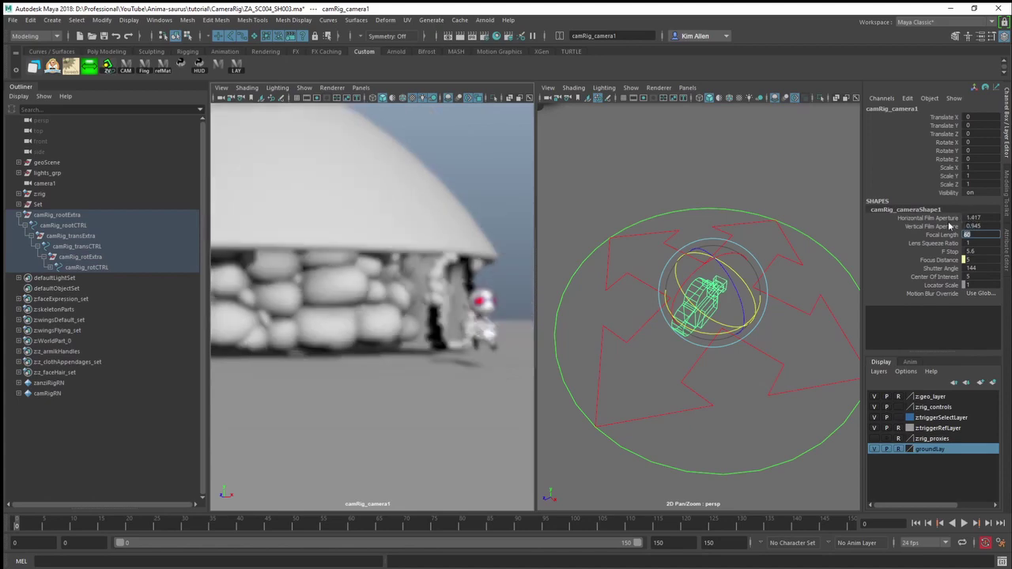
Step: Turn camRig_rootCTRL to Rotate Y 14.751 to reframe the character
left_click(790, 451)
left_click_drag(804, 389, 691, 358, "alt")
left_click_drag(688, 299, 718, 293)
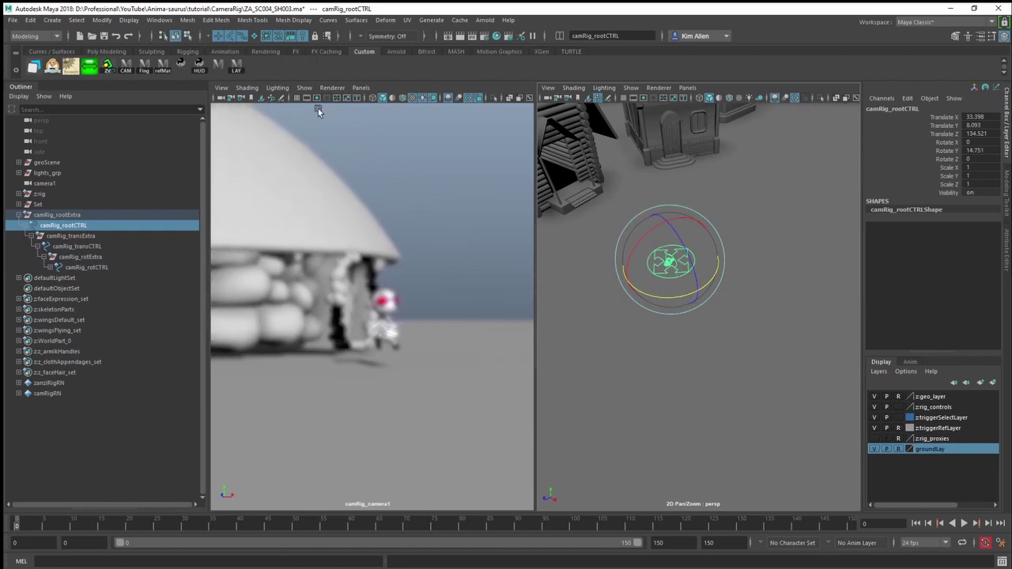
left_click_drag(766, 343, 720, 319, "alt")
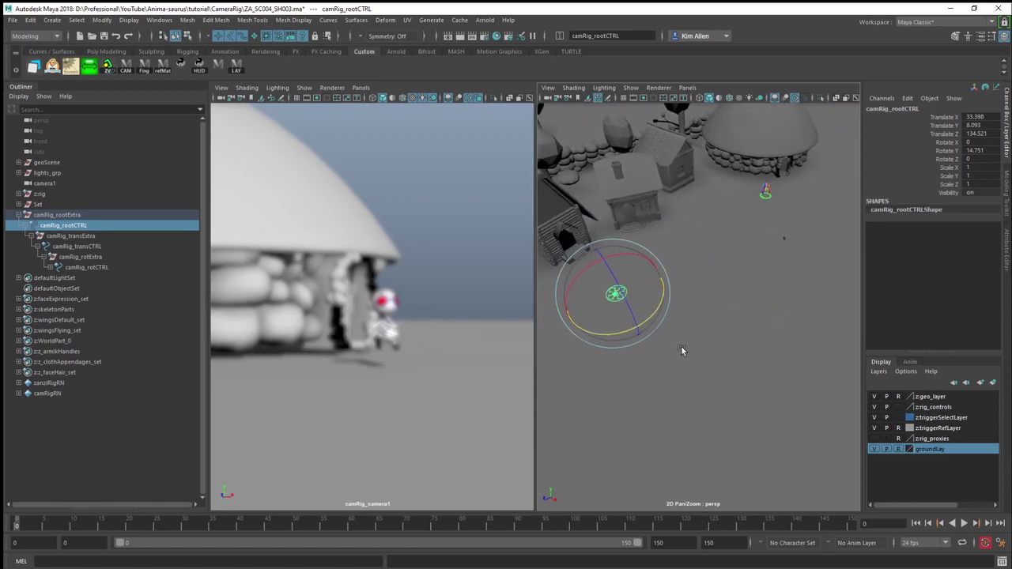
left_click_drag(683, 350, 713, 328, "alt")
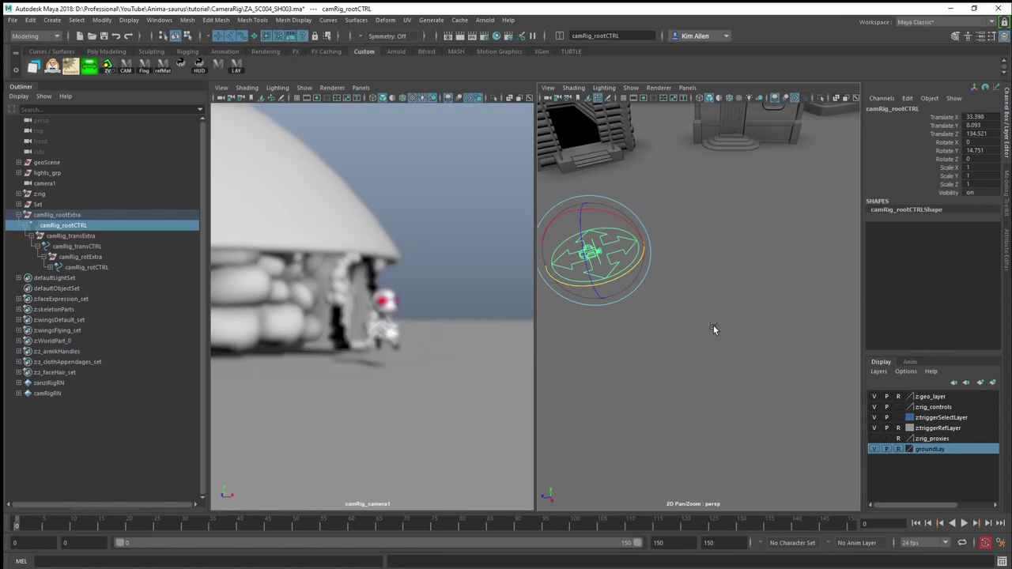
Step: Show locators in the perspective view, then select and frame camRig_locator1
left_click(632, 91)
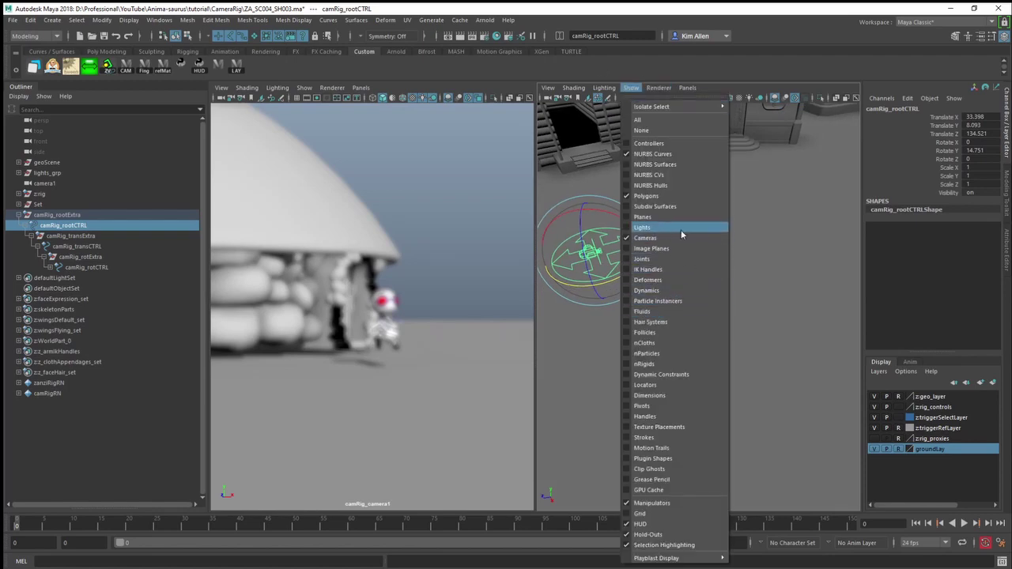
left_click(656, 385)
left_click(681, 269)
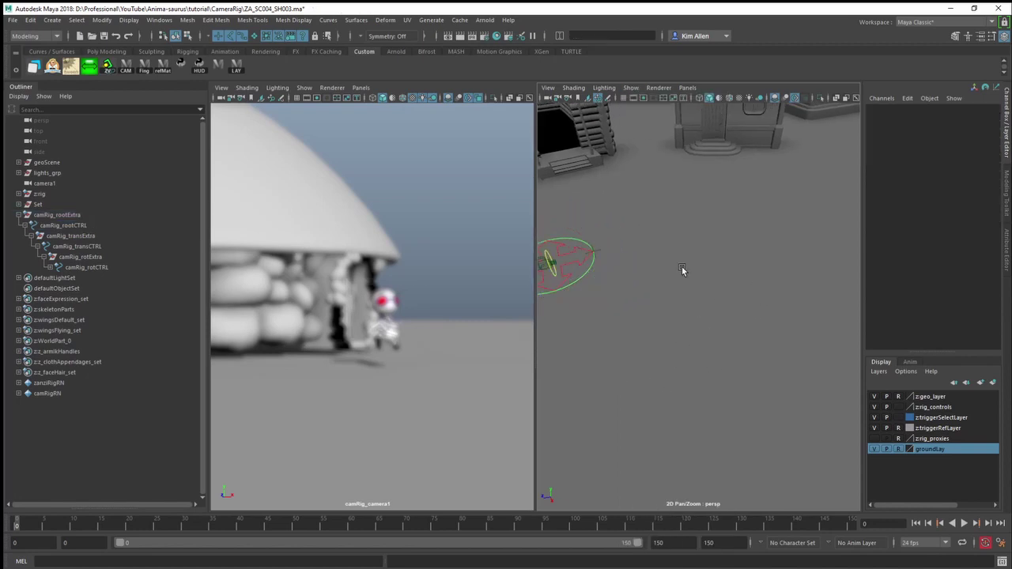
left_click(601, 253)
key("f")
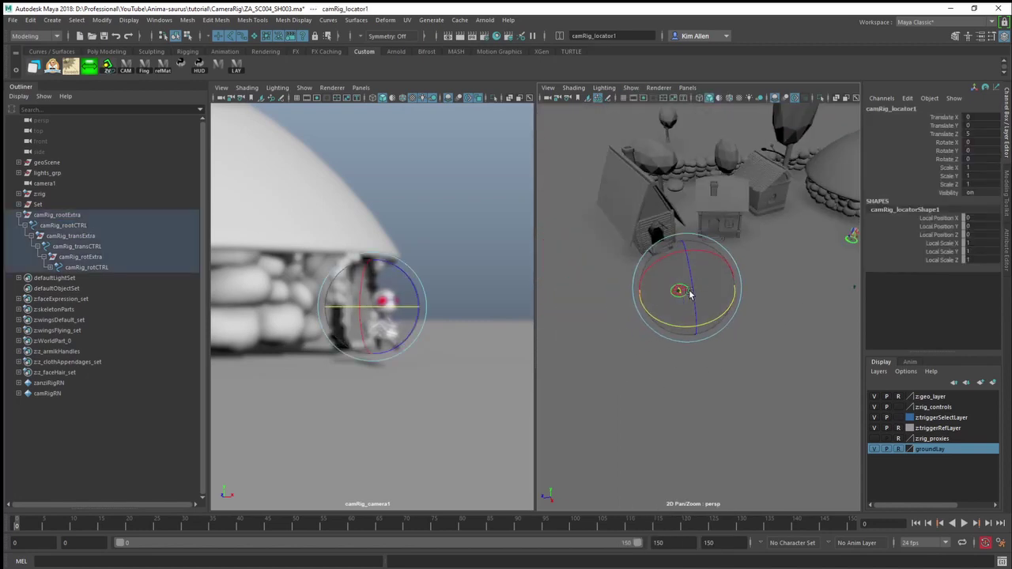
Step: Move camRig_locator1 along Z to 135.641, onto the character's head
key("w")
left_click_drag(677, 289, 816, 245, "alt")
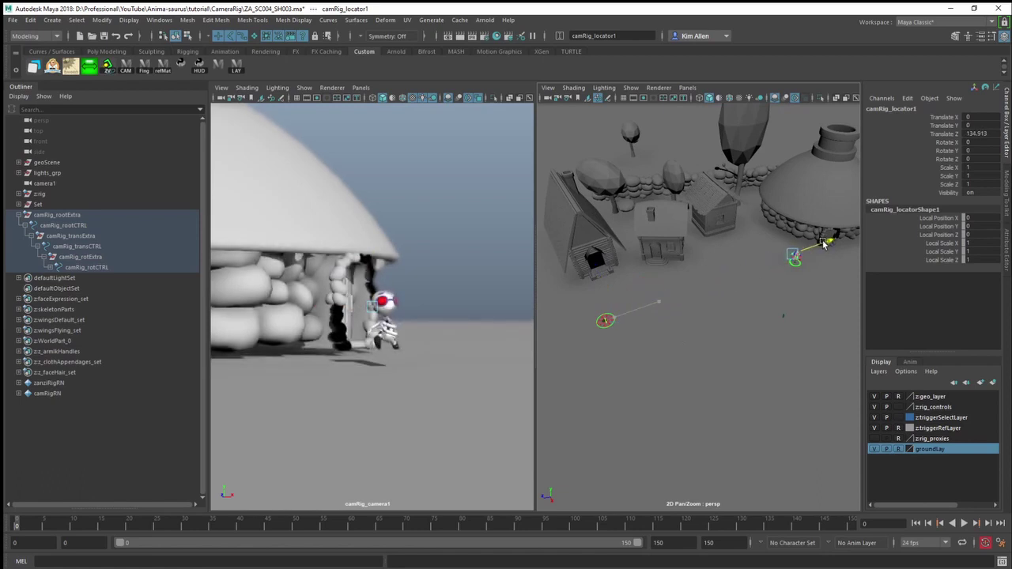
left_click_drag(825, 243, 826, 242)
left_click_drag(826, 242, 754, 282, "alt")
key("f")
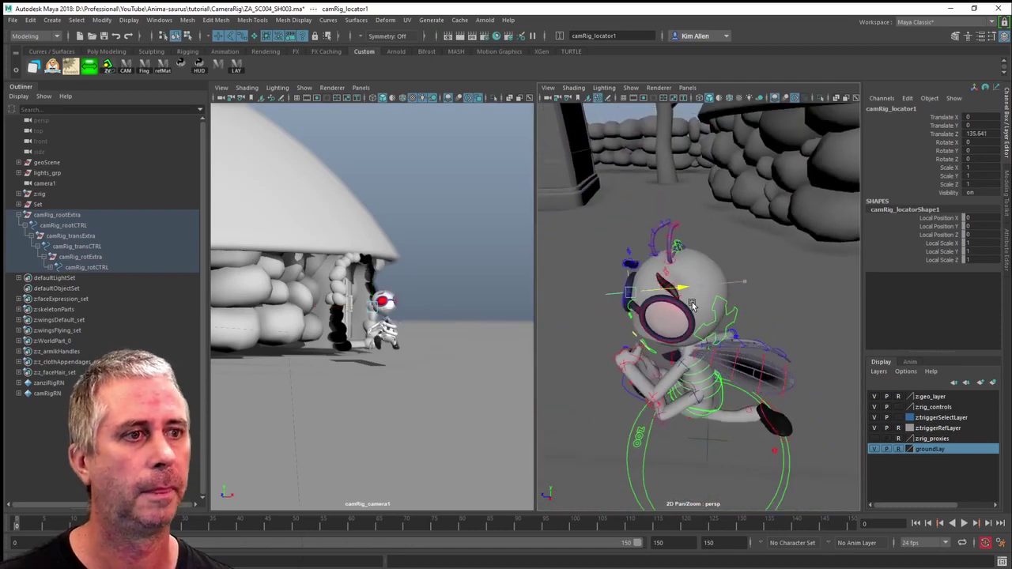
Step: Set a key on the focus locator's Translate Z
left_click_drag(689, 381, 795, 320, "alt")
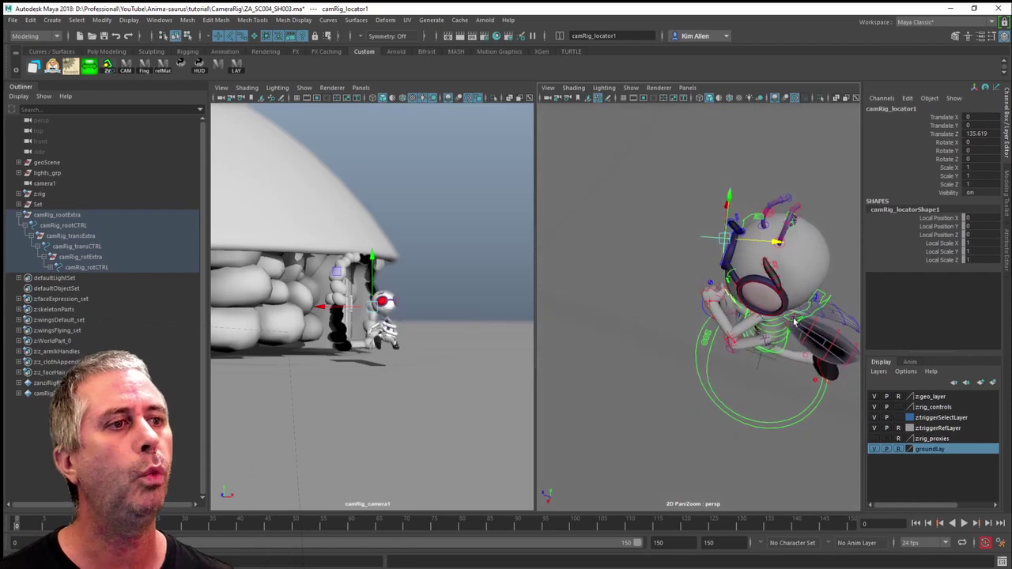
right_click(946, 139)
left_click(909, 139)
Step: Scrub and play the animation to watch the character run past the houses
mouse_move(698, 352)
right_mouse_down("alt")
mouse_move(757, 325)
mouse_move(640, 335)
mouse_move(608, 347)
right_mouse_up("alt")
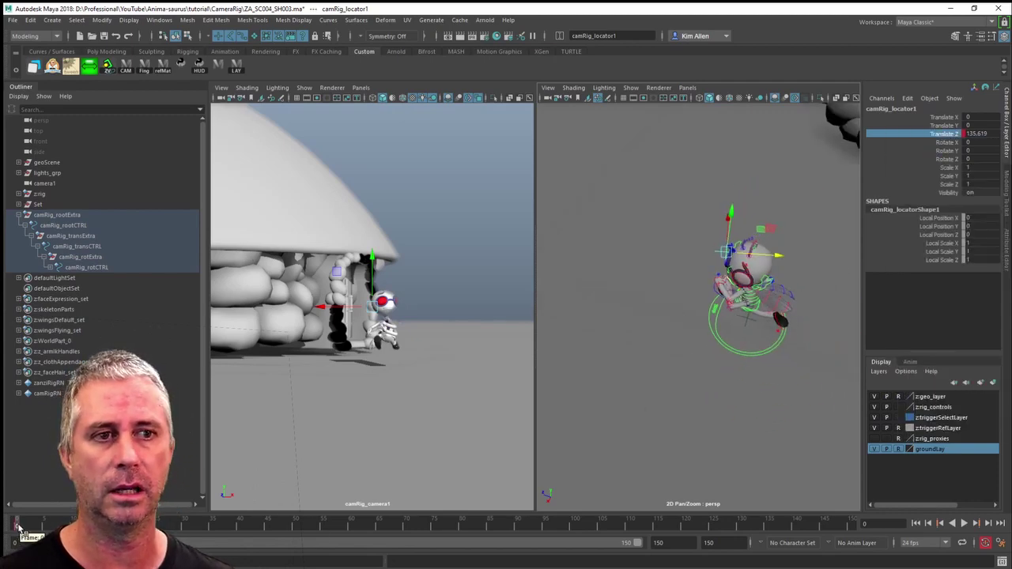
left_click_drag(17, 525, 831, 525)
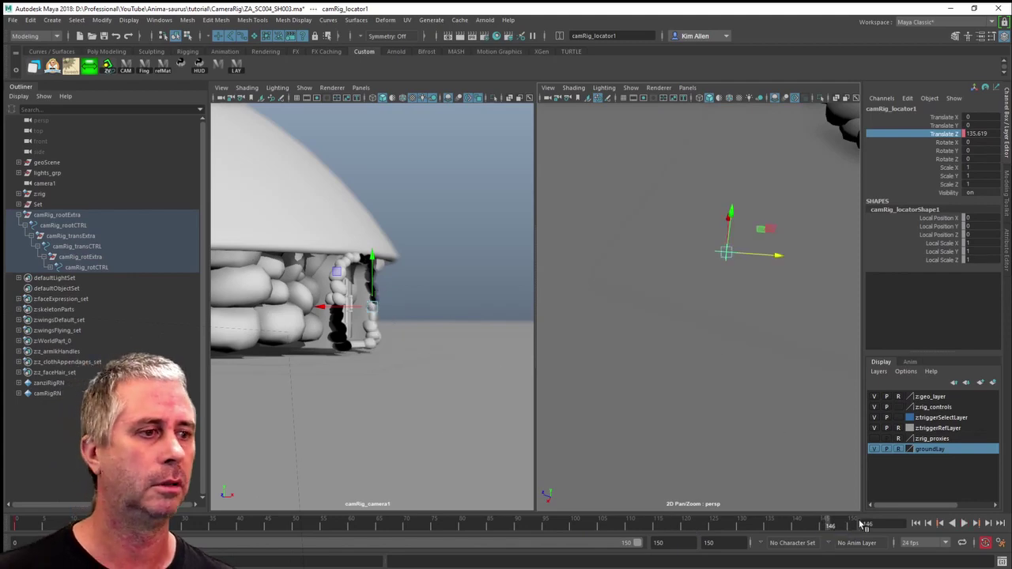
key("alt+v")
right_click_drag(714, 379, 617, 350, "alt")
middle_click_drag(618, 350, 763, 350, "alt")
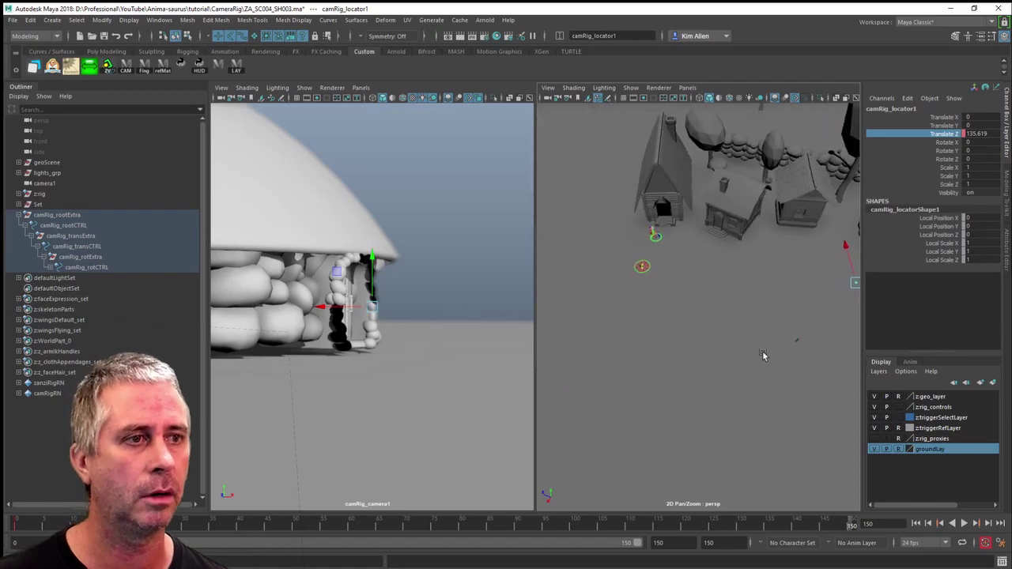
Step: Key camRig_rootCTRL's Rotate Y of 14.751 at frame 0
left_click(653, 274)
left_click(915, 522)
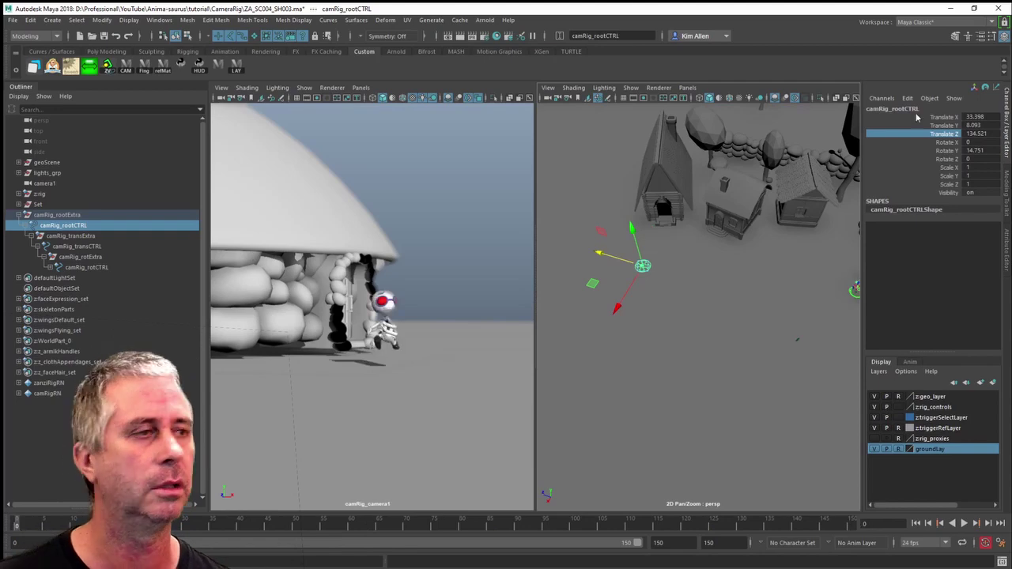
left_click(946, 141)
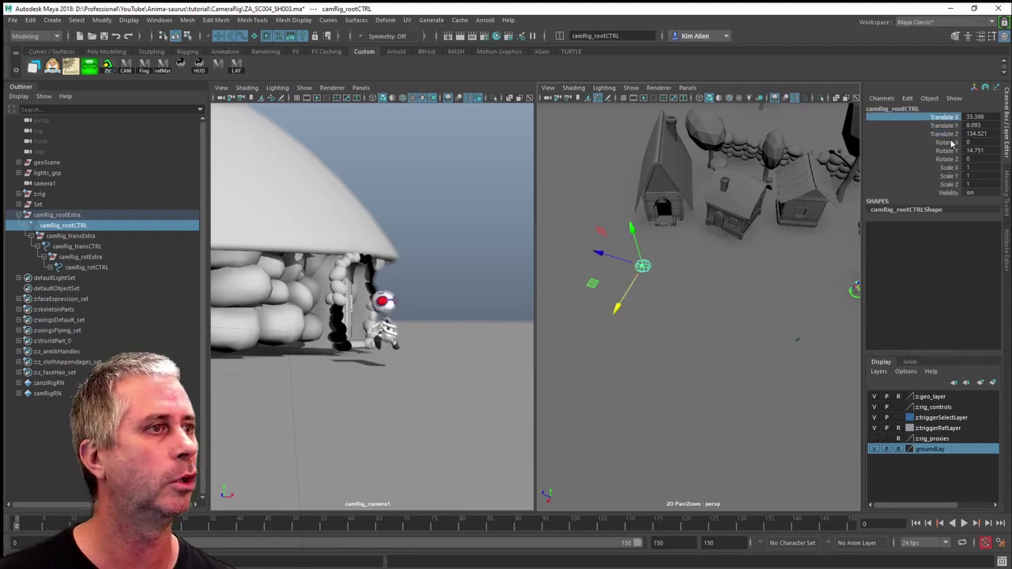
key("e")
left_click(947, 150)
right_click(949, 150)
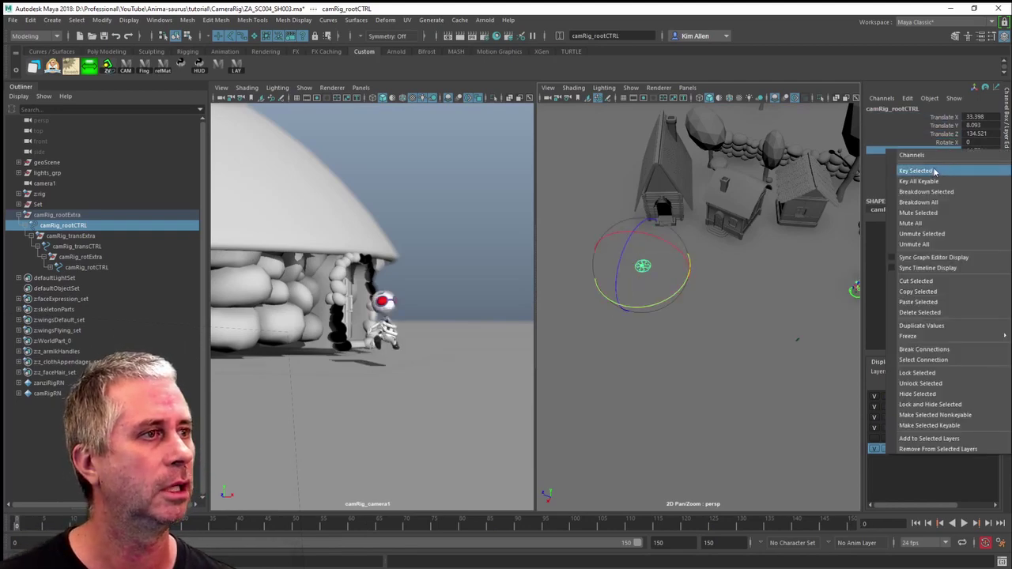
left_click(921, 171)
Step: Play and scrub the shot in the camera view, then return to frame 0 and two views
key("alt+v")
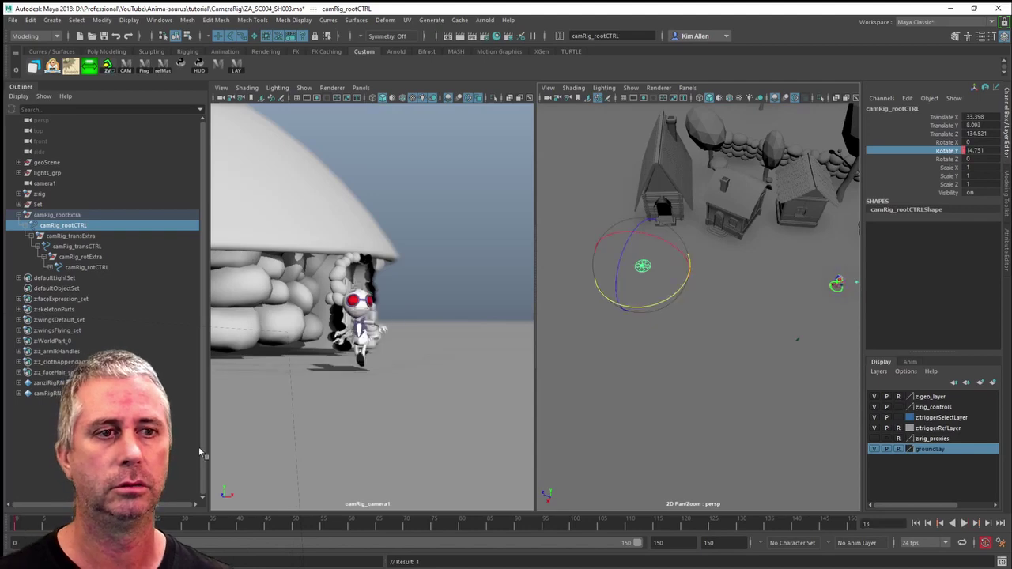
key("space")
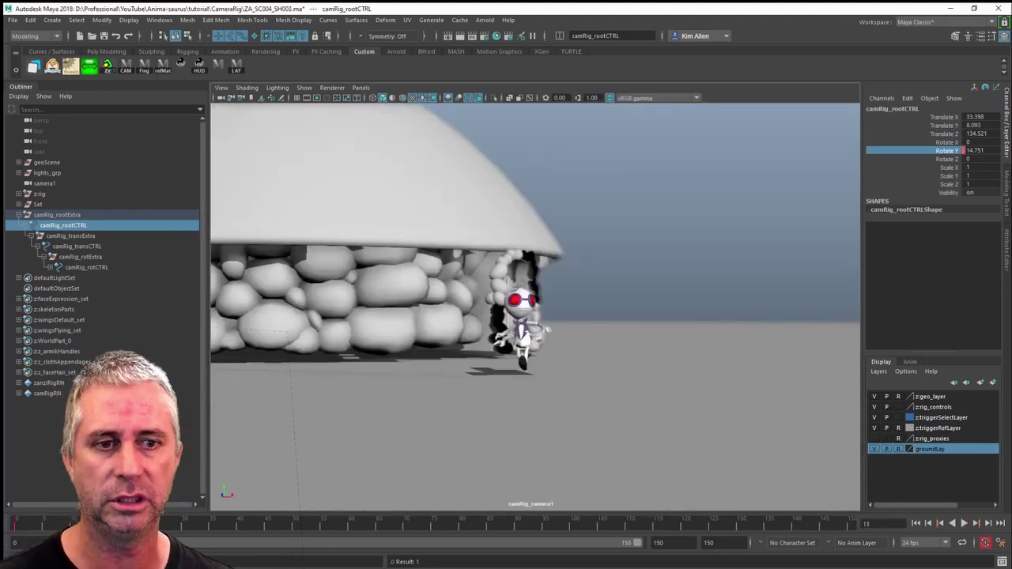
left_click_drag(45, 525, 472, 523)
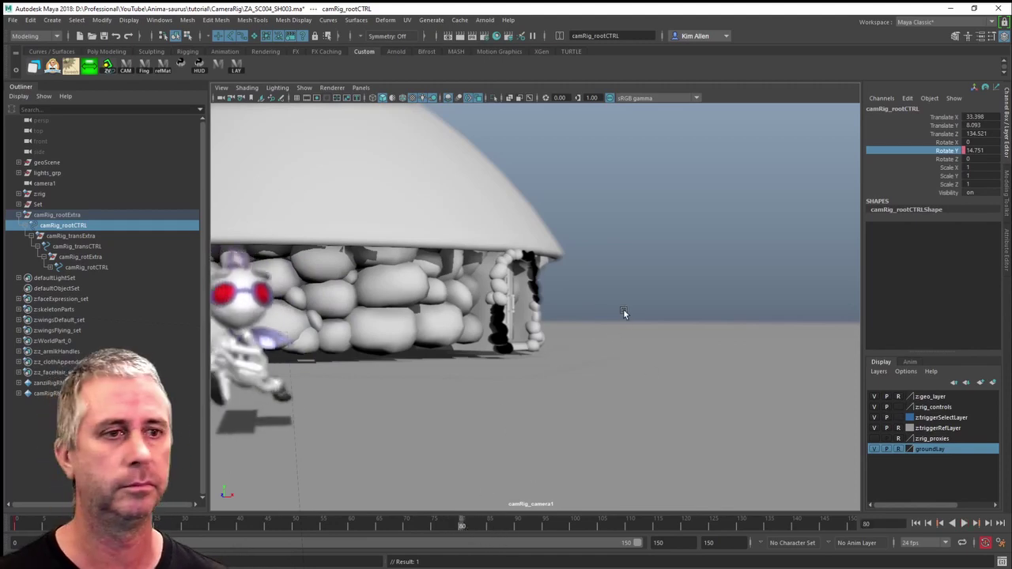
key("e")
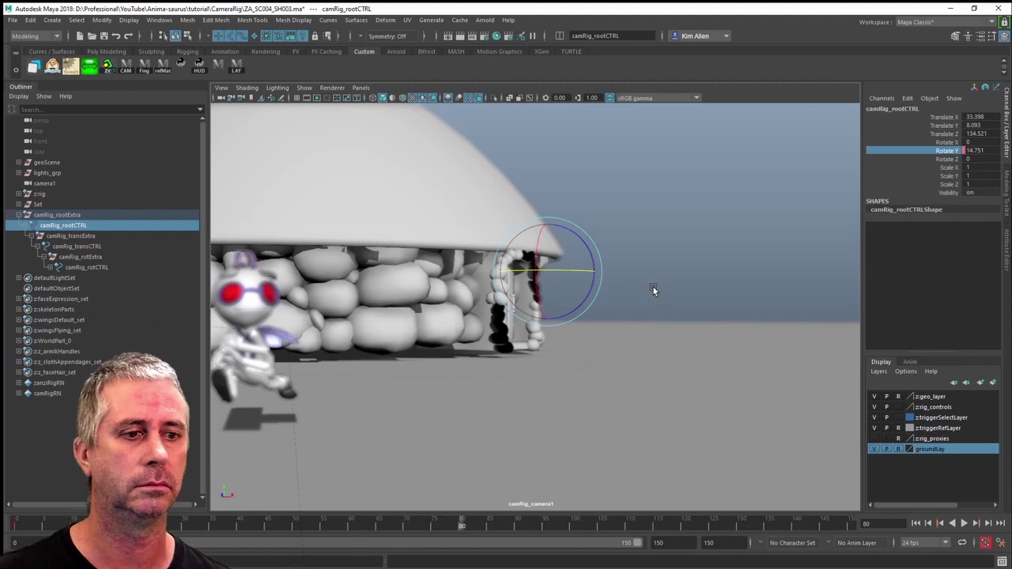
key("ctrl+z")
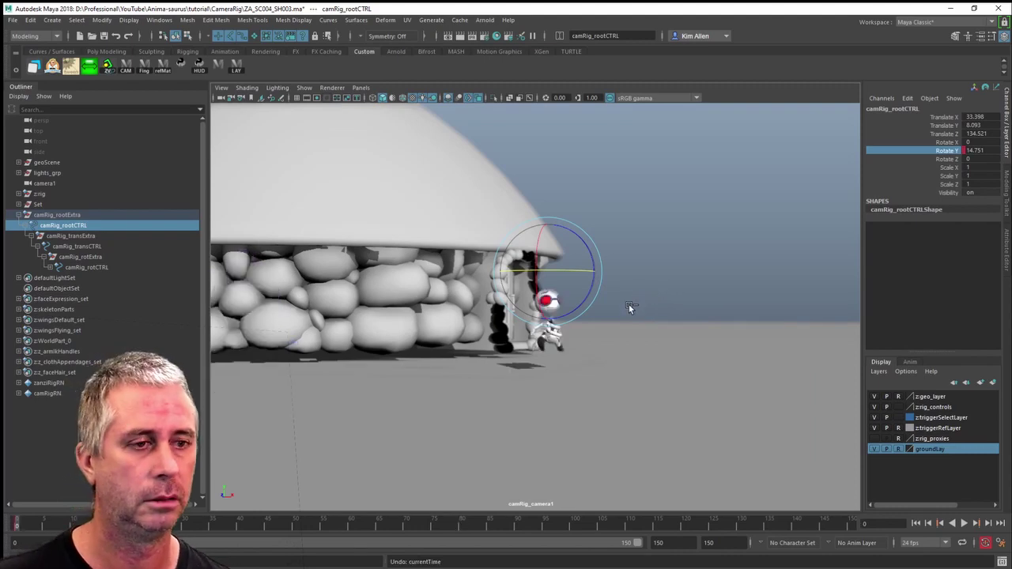
key("space")
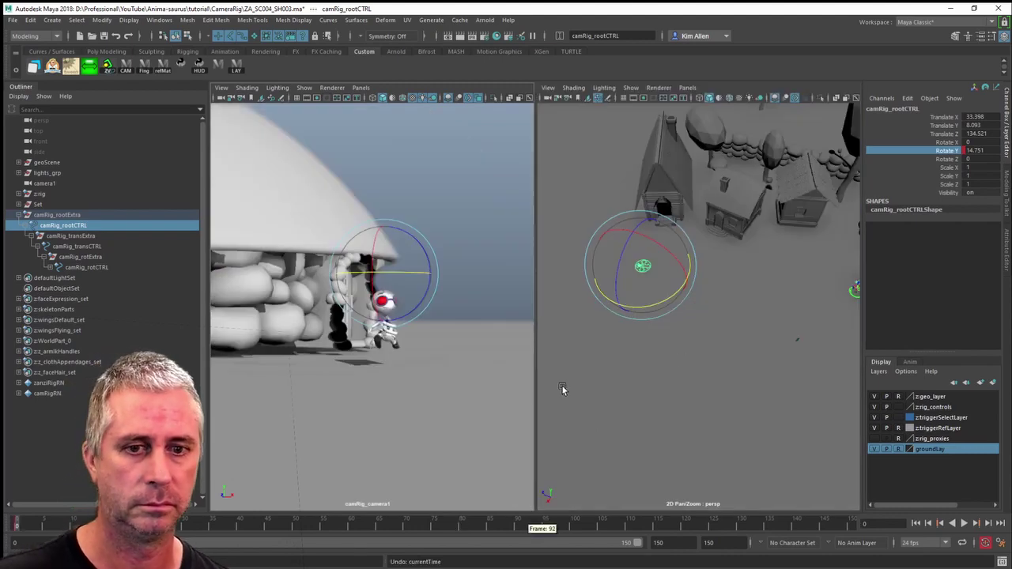
Step: Set camRig_camera1's Translate X, Y and Z to 0
right_click_drag(619, 364, 665, 346, "alt")
middle_click_drag(666, 347, 765, 290, "alt")
left_click(766, 291)
left_click(630, 250)
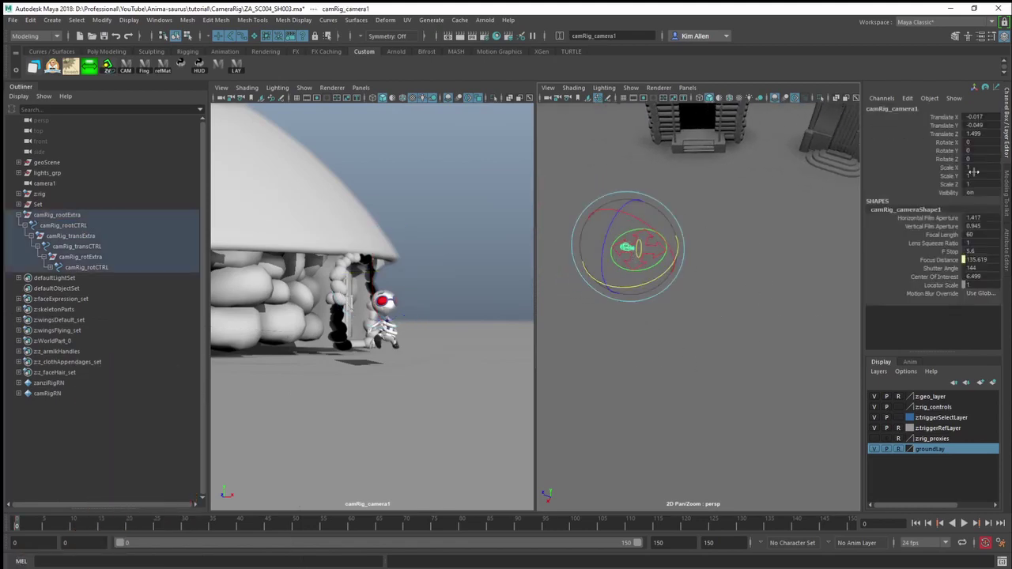
left_click_drag(982, 116, 977, 135)
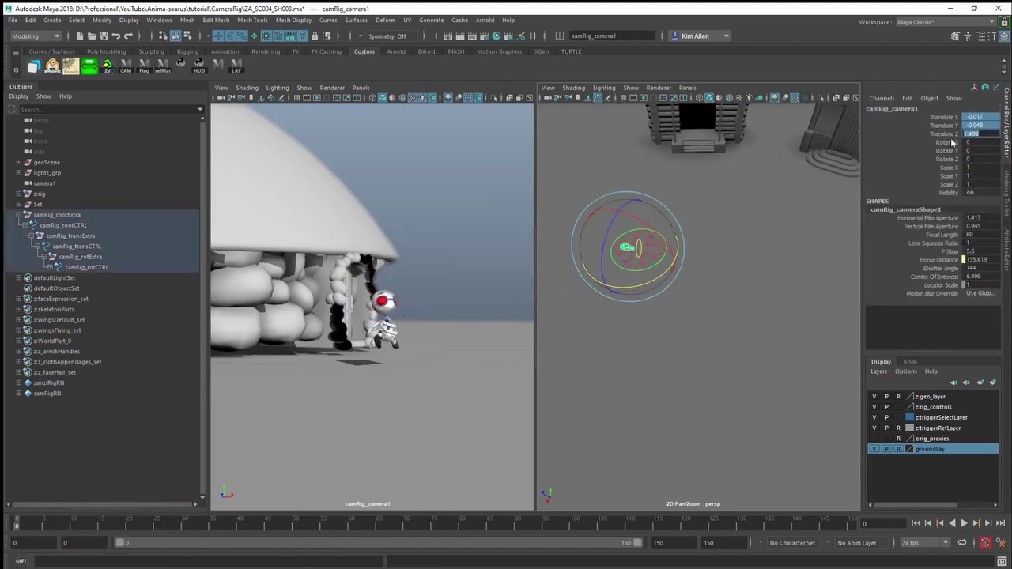
type("0")
key("Return")
Step: Key camRig_rootCTRL's Y rotation at frames 80 and 120 to keep the character framed
left_click(684, 286)
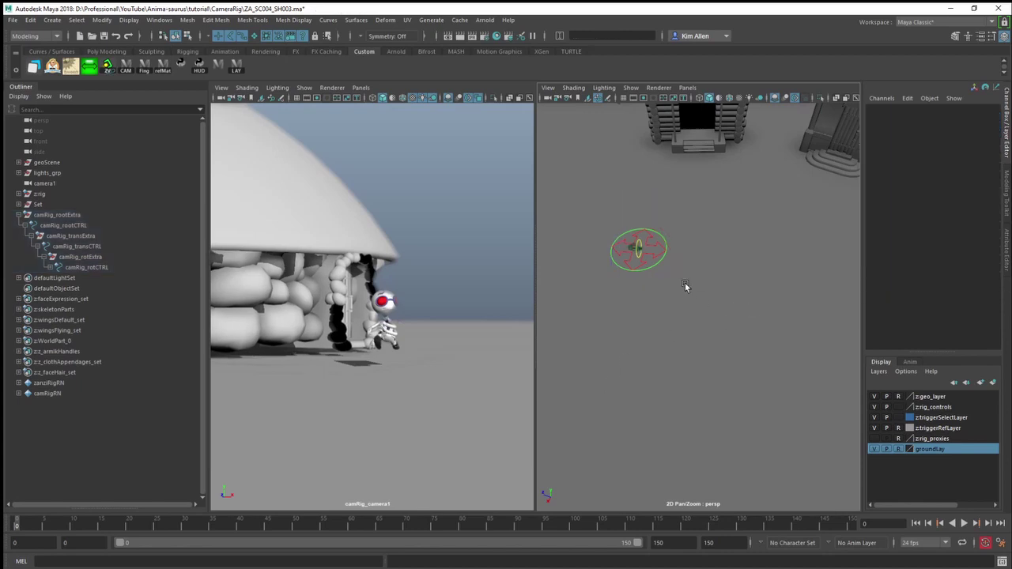
left_click(660, 266)
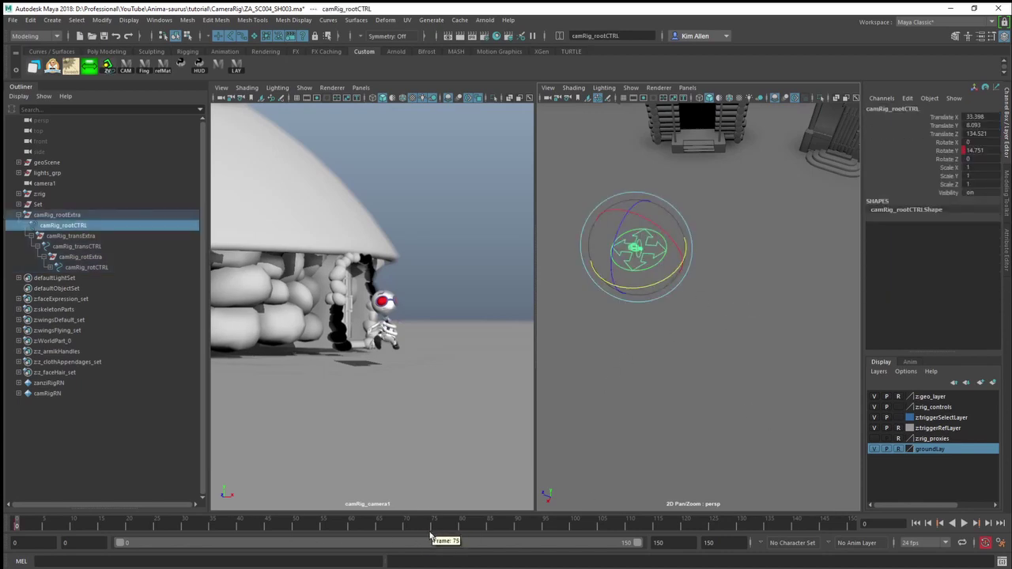
left_click(462, 529)
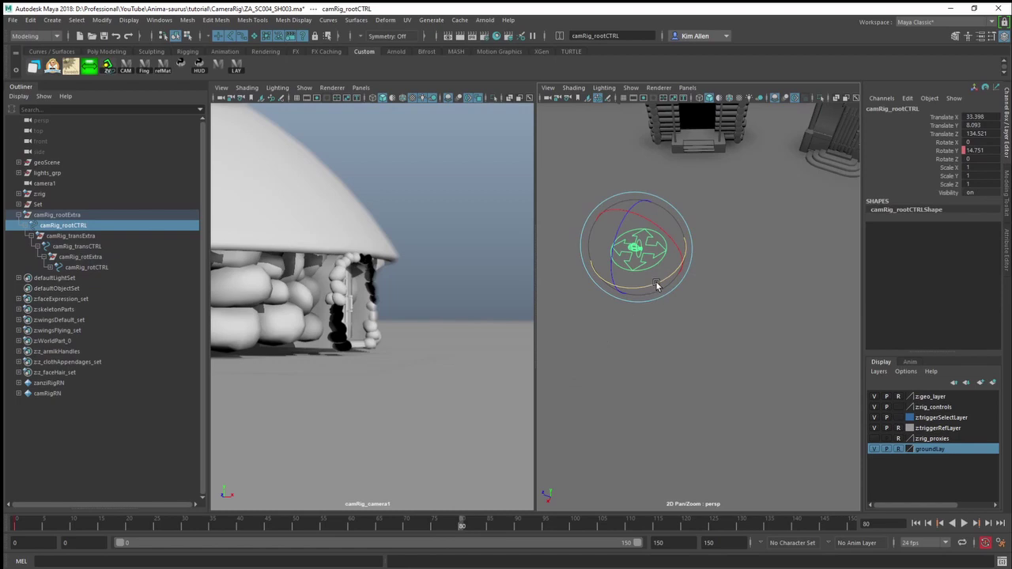
left_click_drag(657, 285, 669, 276)
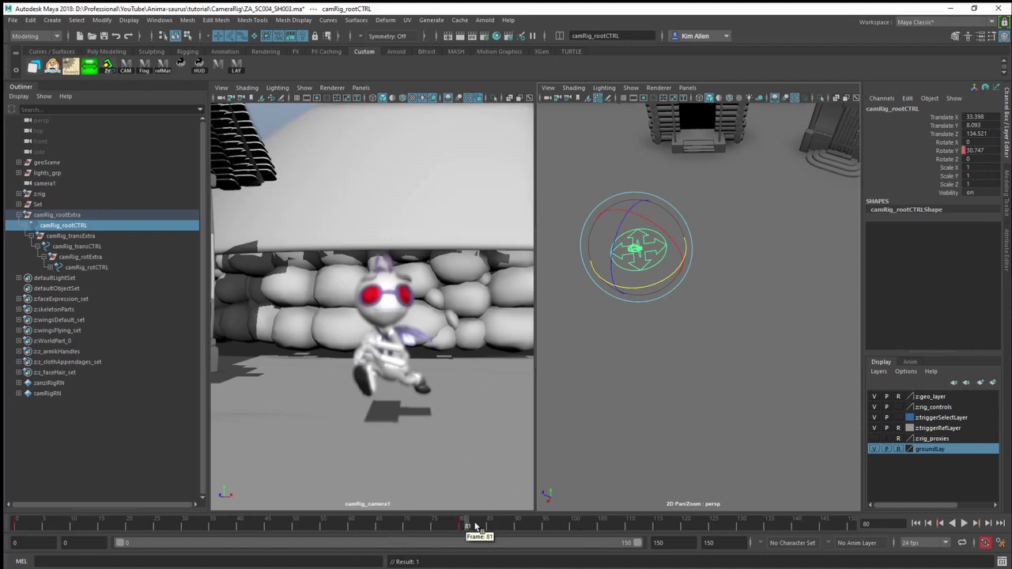
key("alt+v")
key("alt+v")
key("space")
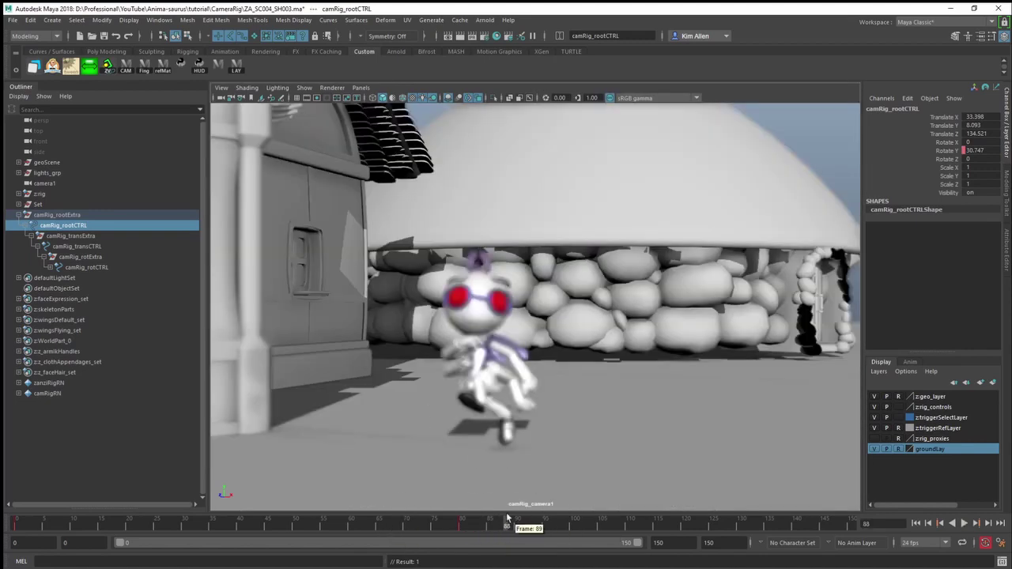
key("alt+v")
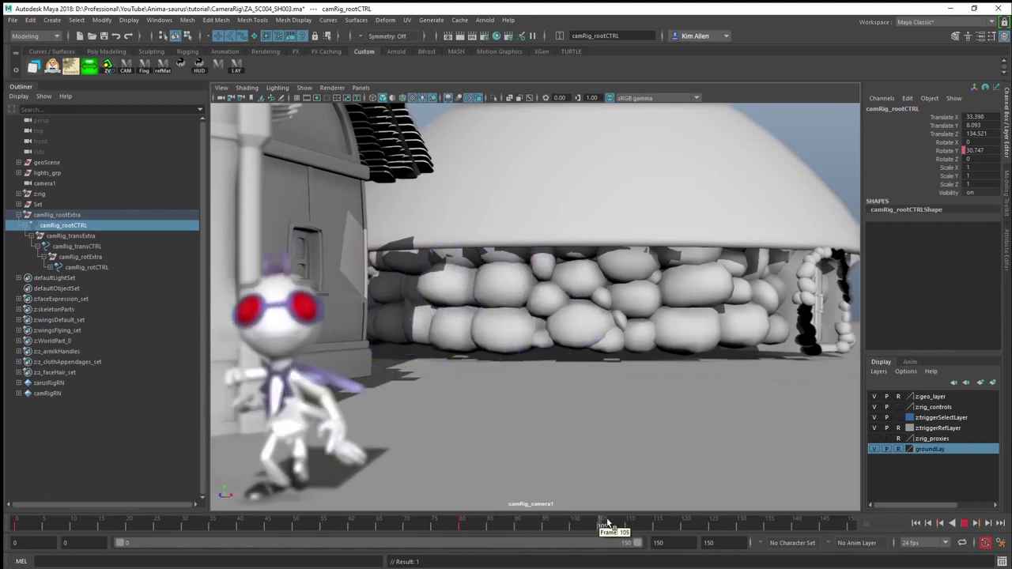
key("alt+v")
key("space")
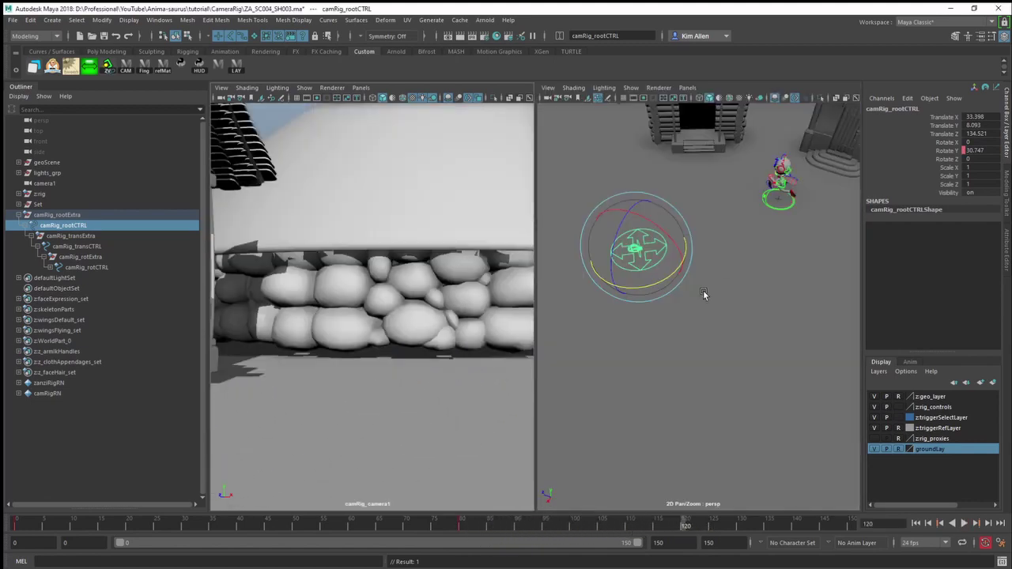
left_click_drag(672, 291, 691, 275)
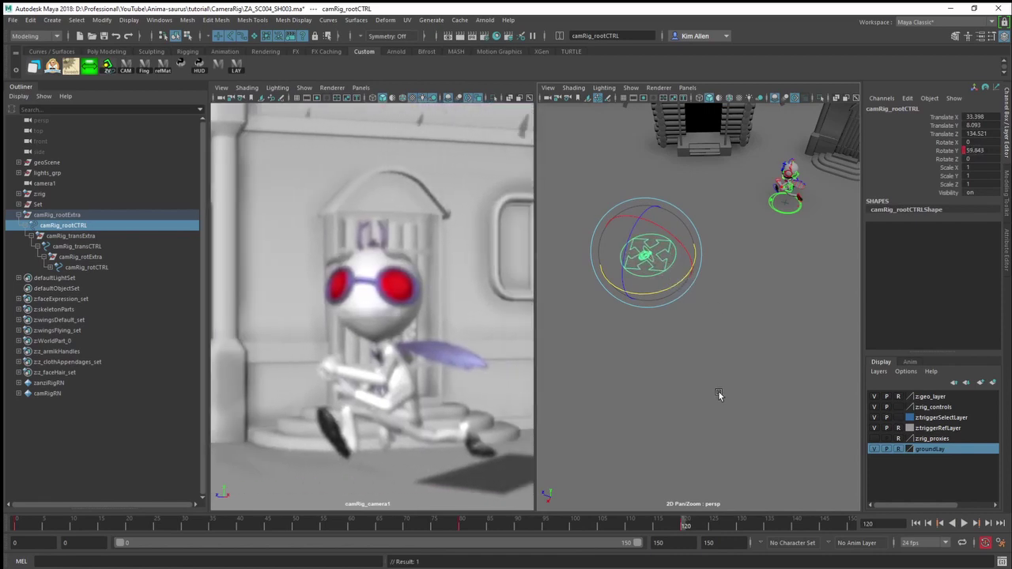
Step: Turn the rig to about 103 degrees at frame 150 and view its curve in the Graph Editor
left_click_drag(691, 528, 851, 528)
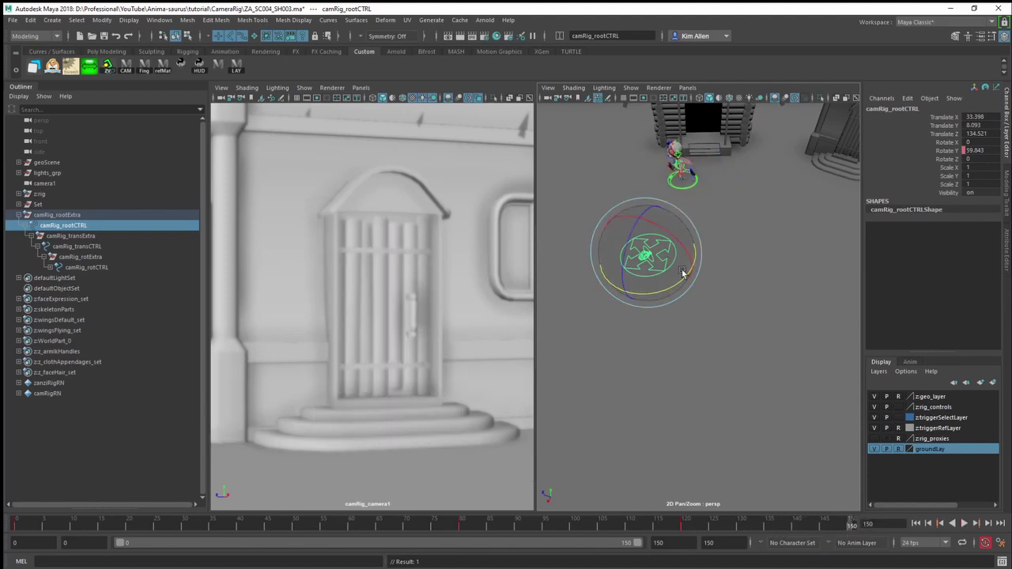
left_click_drag(675, 287, 713, 265)
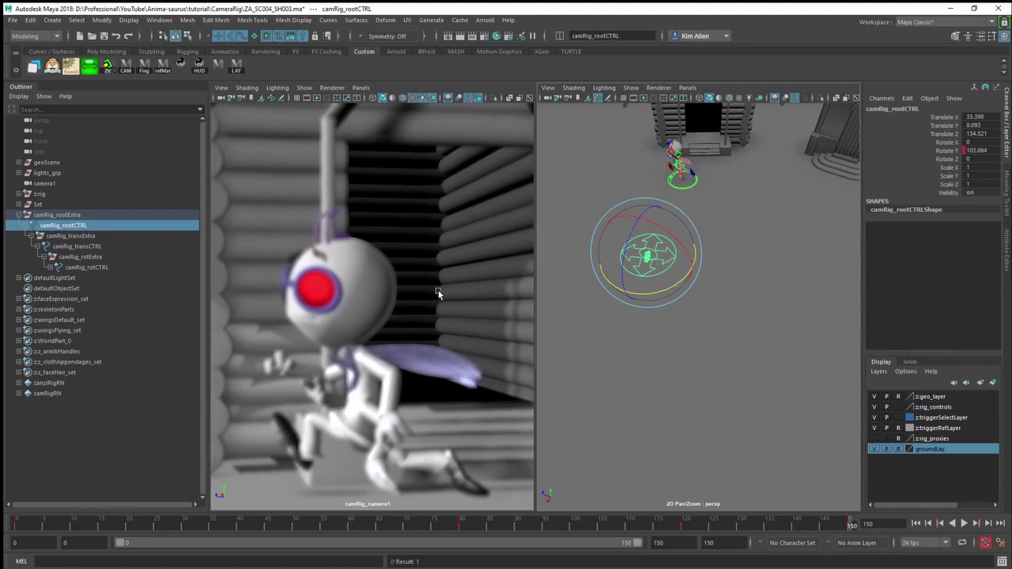
left_click(16, 528)
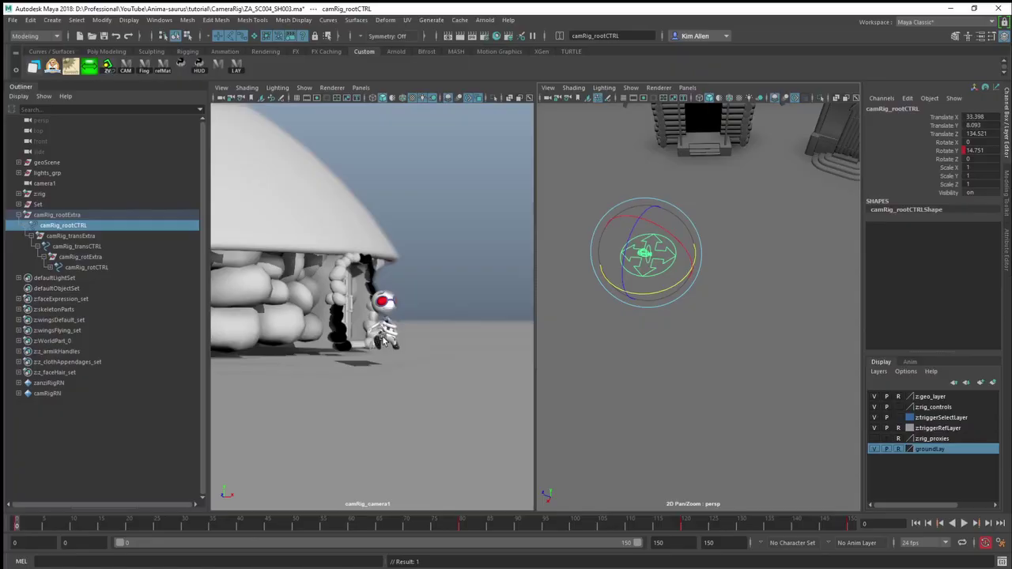
key("shift+g")
Step: Select the frame-0 key, close the Graph Editor, and play back the camera move
left_click_drag(288, 496, 207, 470)
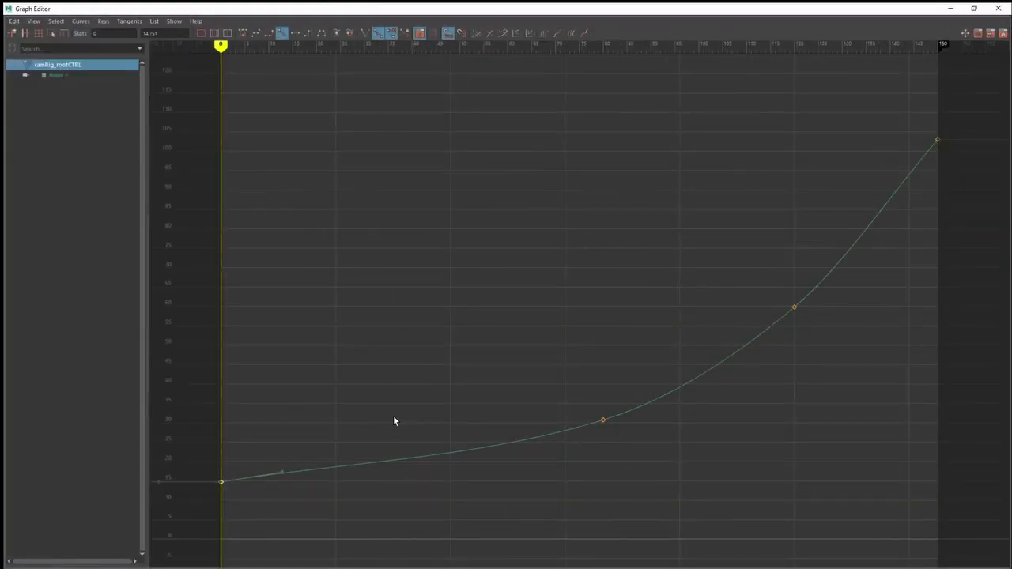
left_click(997, 8)
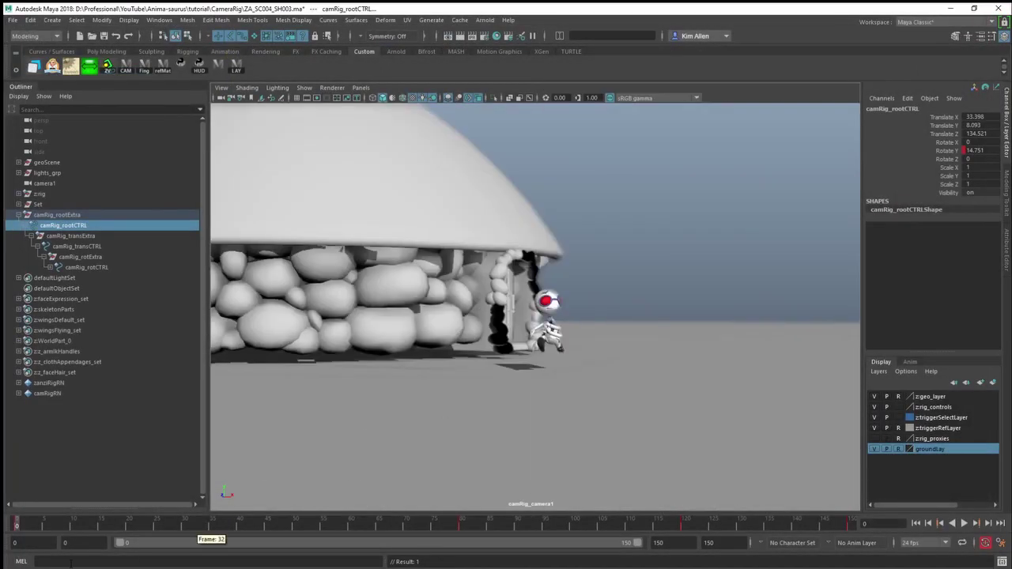
key("alt+v")
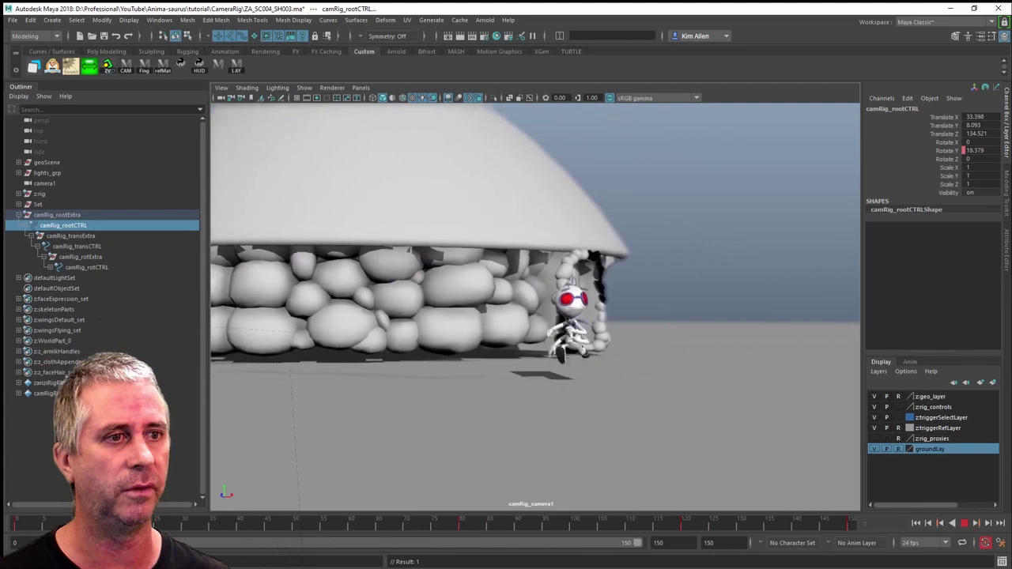
key("Escape")
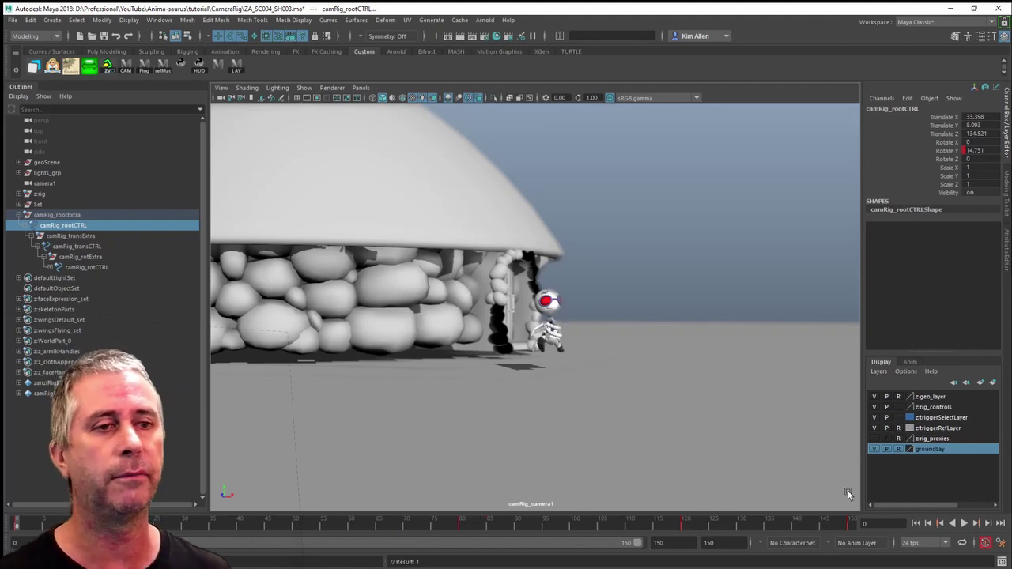
Step: Scrub to frame 141, restore the camera-and-persp two-pane layout, and tumble the persp view
left_click_drag(32, 528, 820, 520)
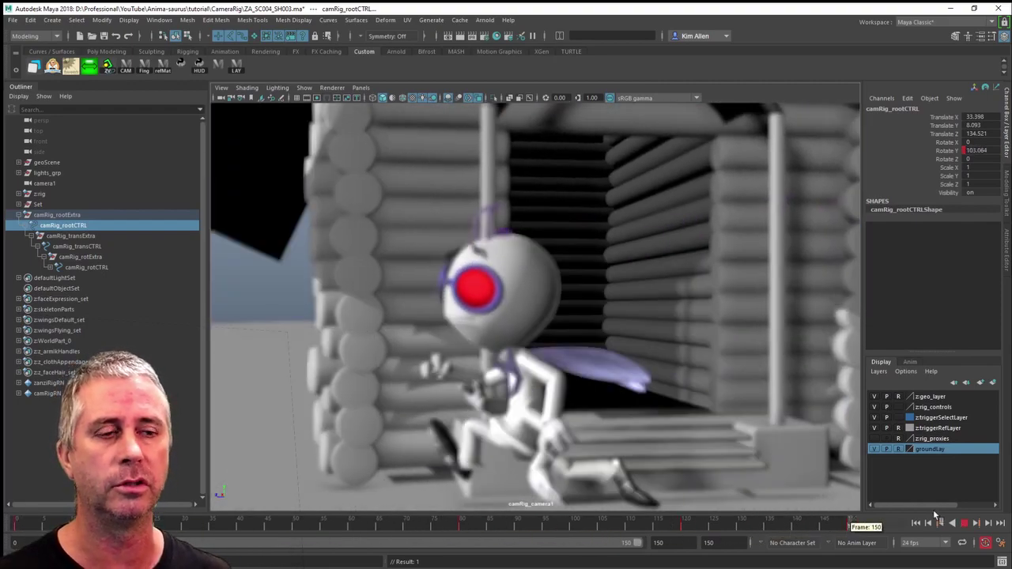
key("space")
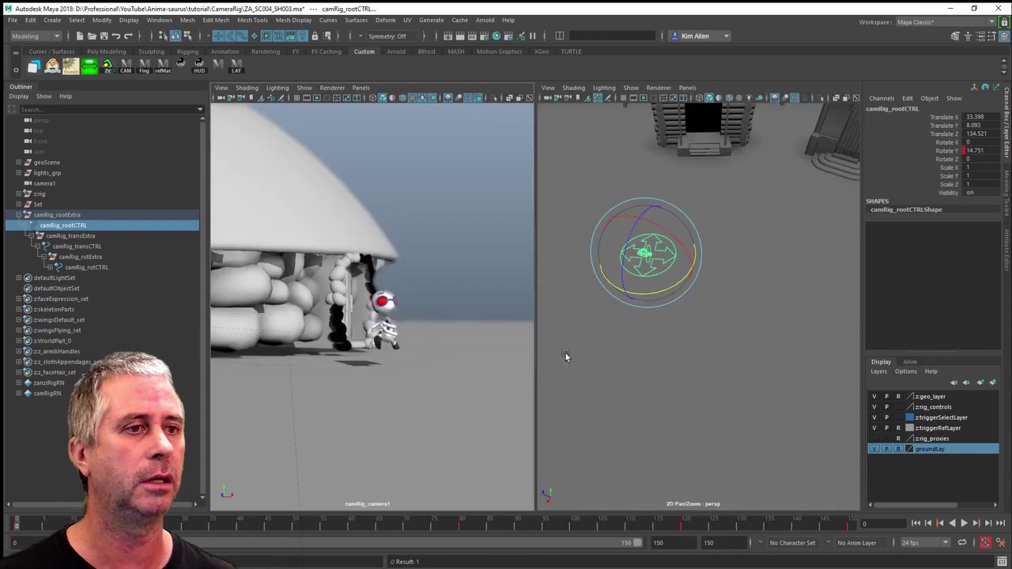
left_click_drag(701, 344, 722, 287, "alt")
Step: Select and frame the focus locator camRig_locator1, then inspect its Translate Z channel
left_click(748, 252)
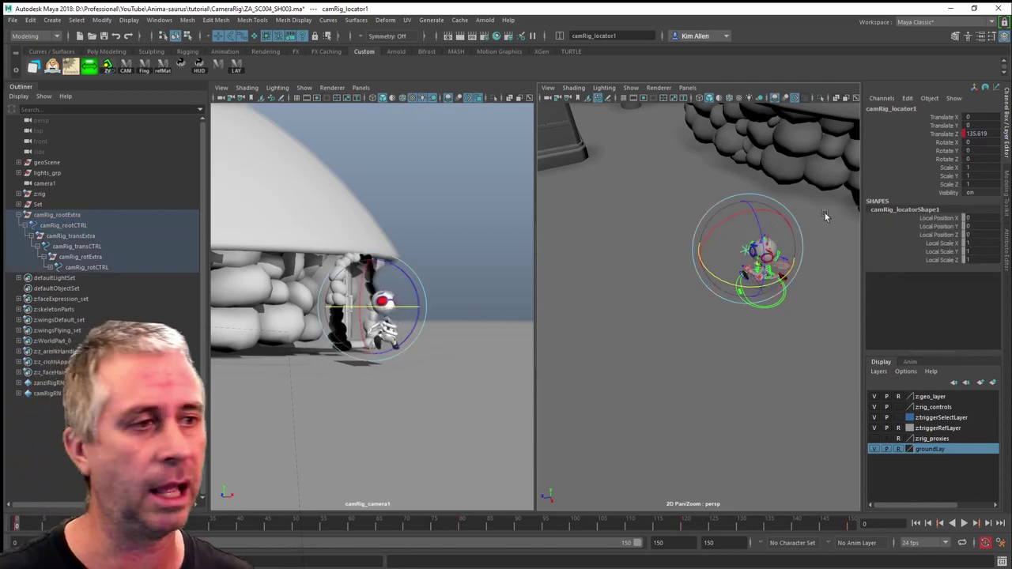
key("f")
left_click_drag(753, 315, 675, 353, "alt")
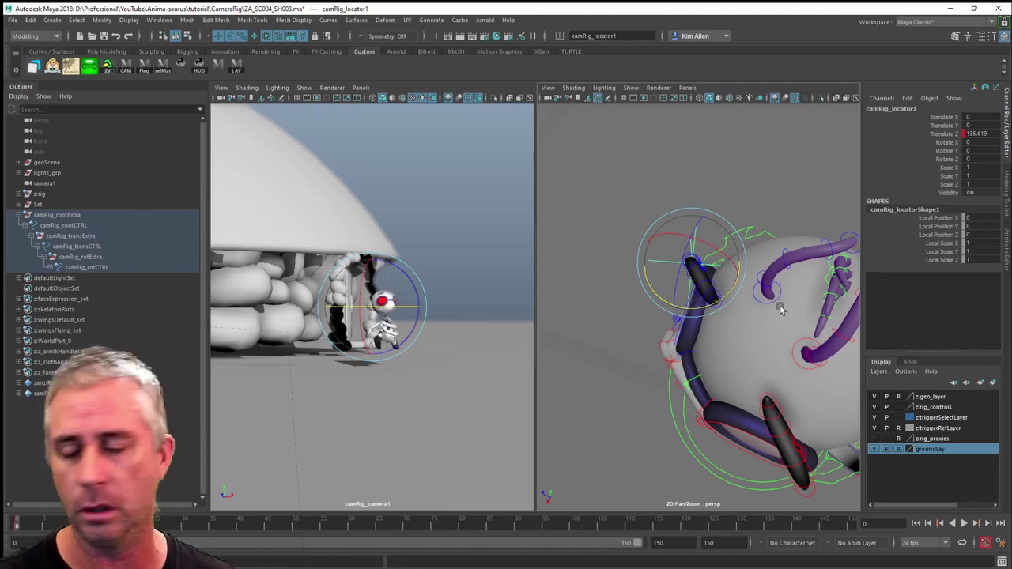
key("w")
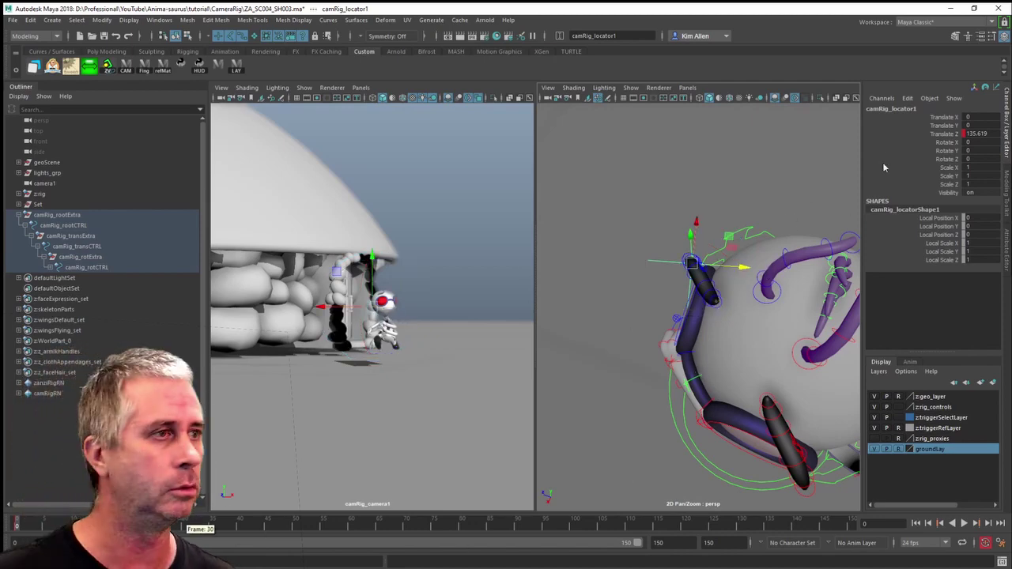
left_click(948, 134)
right_click(938, 135)
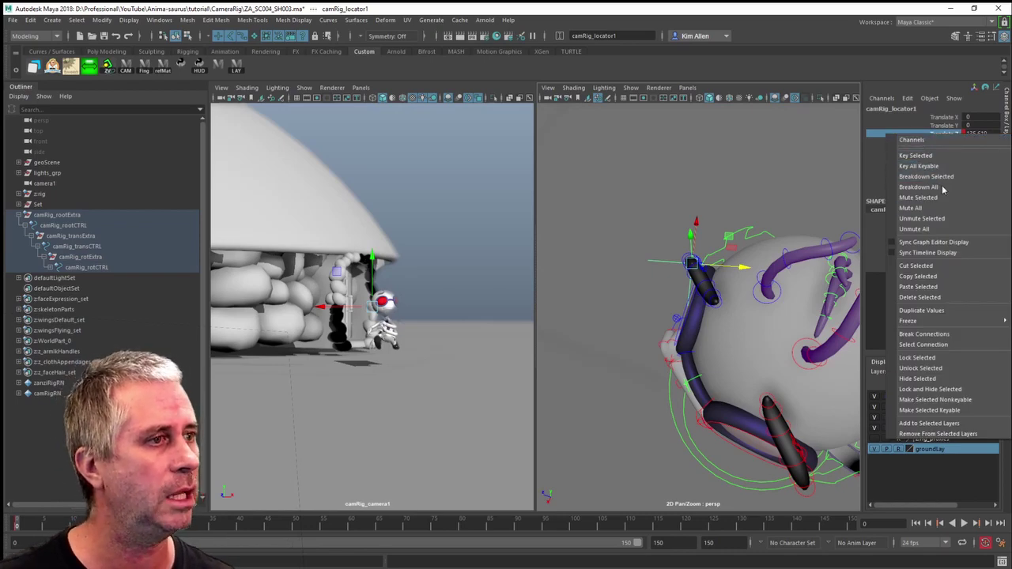
key("Escape")
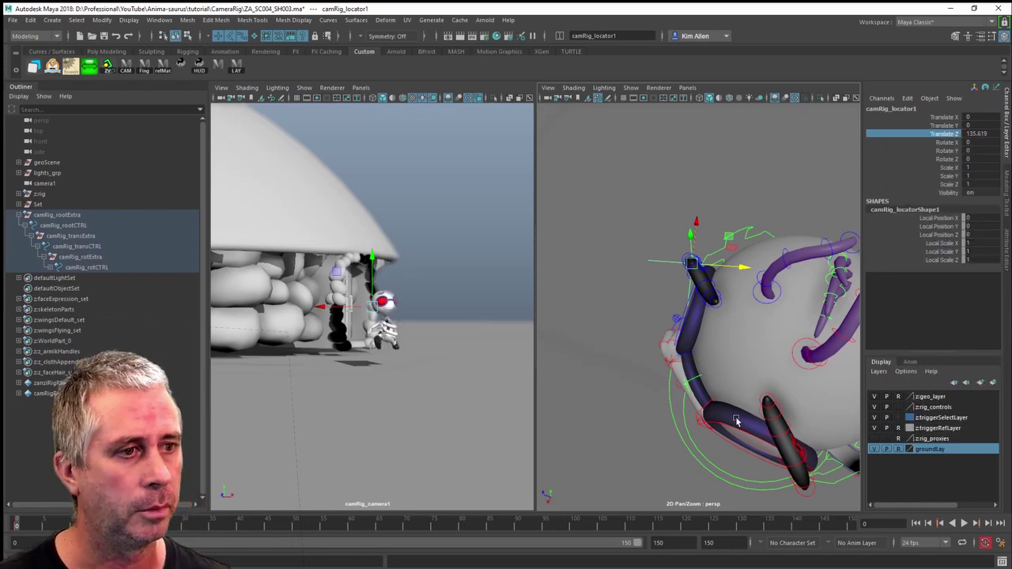
Step: Select the glassesCenter joint, then add the focus locator to the selection
left_click(696, 378)
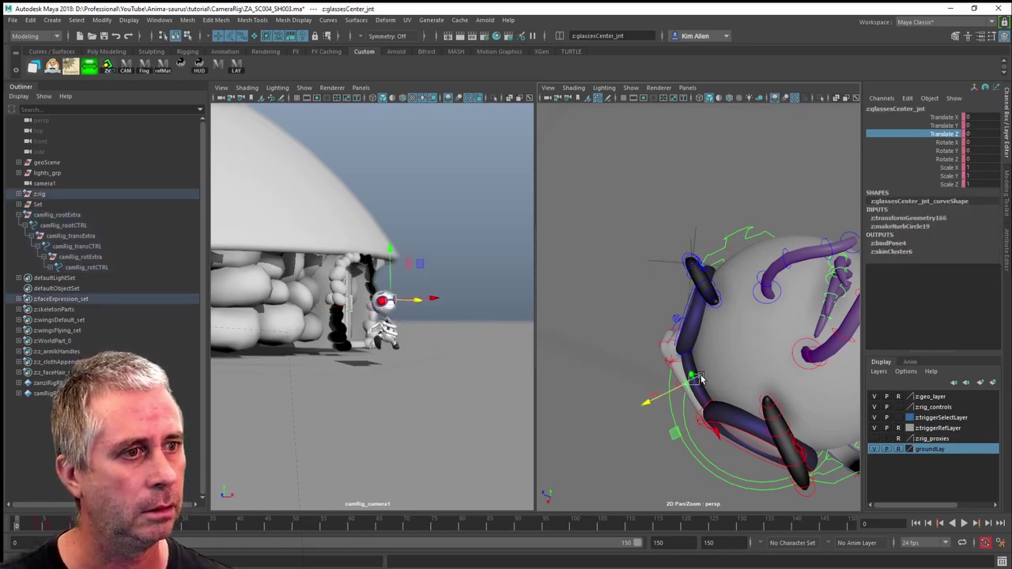
left_click(678, 265)
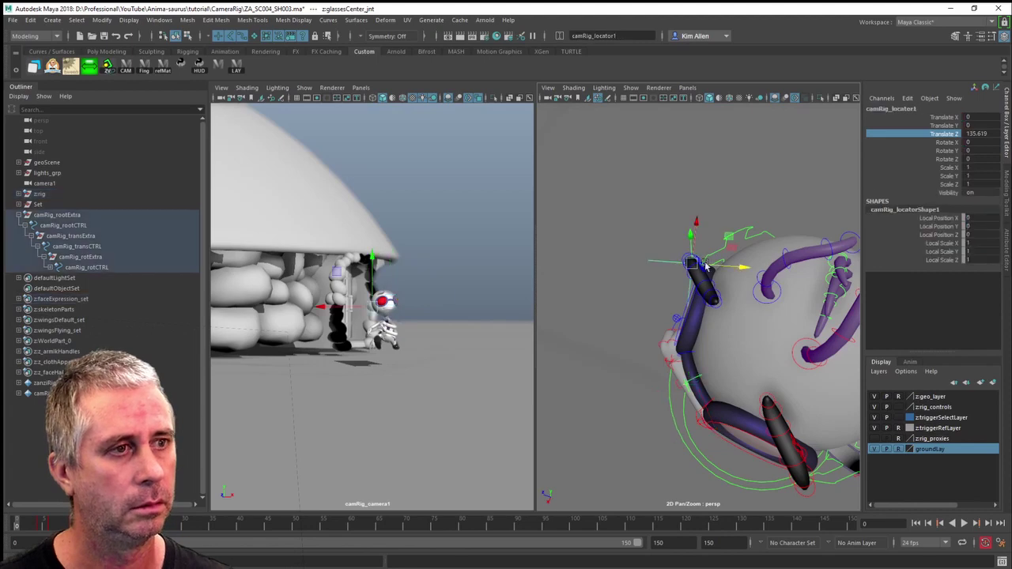
left_click_drag(724, 270, 723, 270)
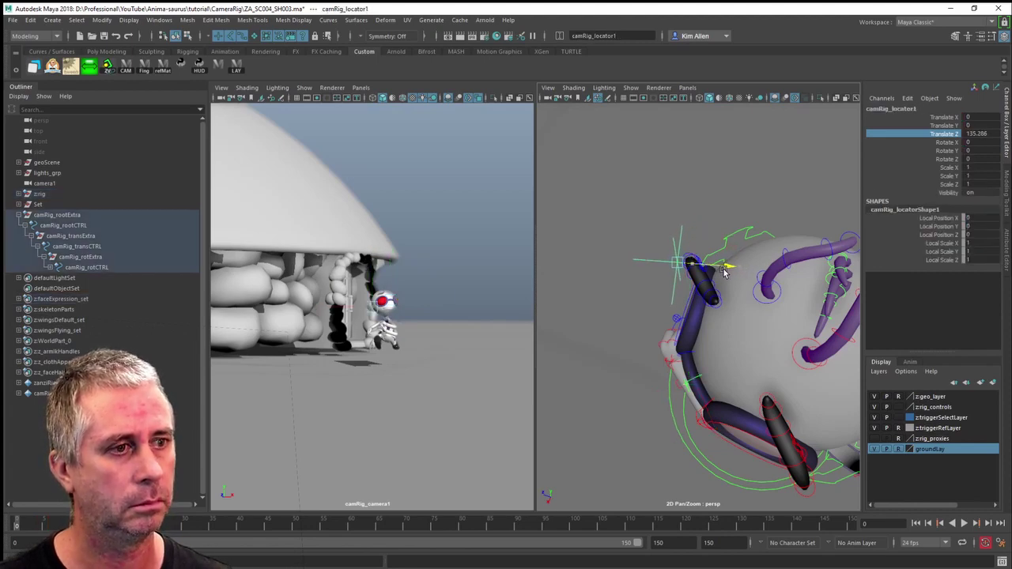
left_click(698, 372)
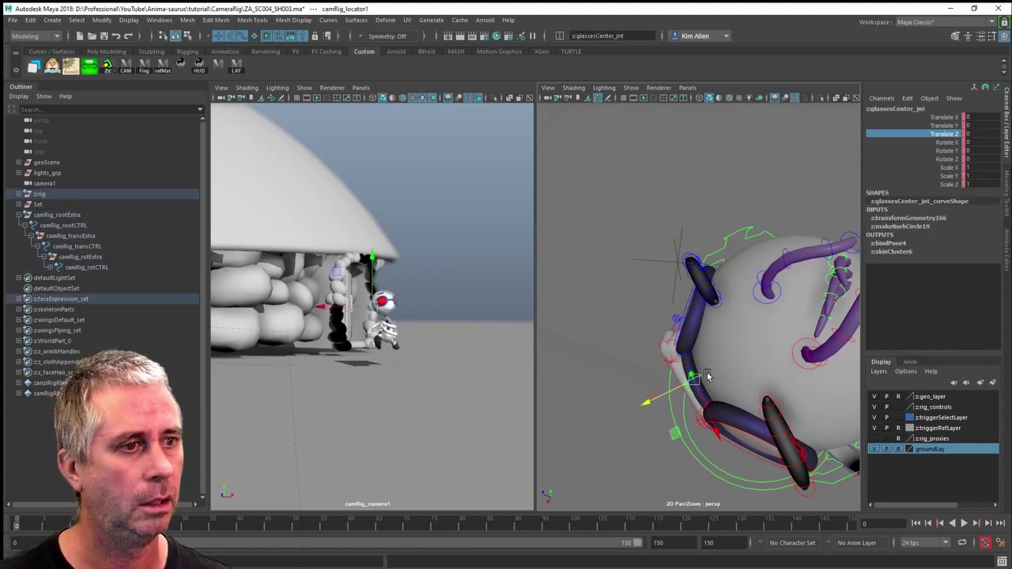
left_click(678, 269)
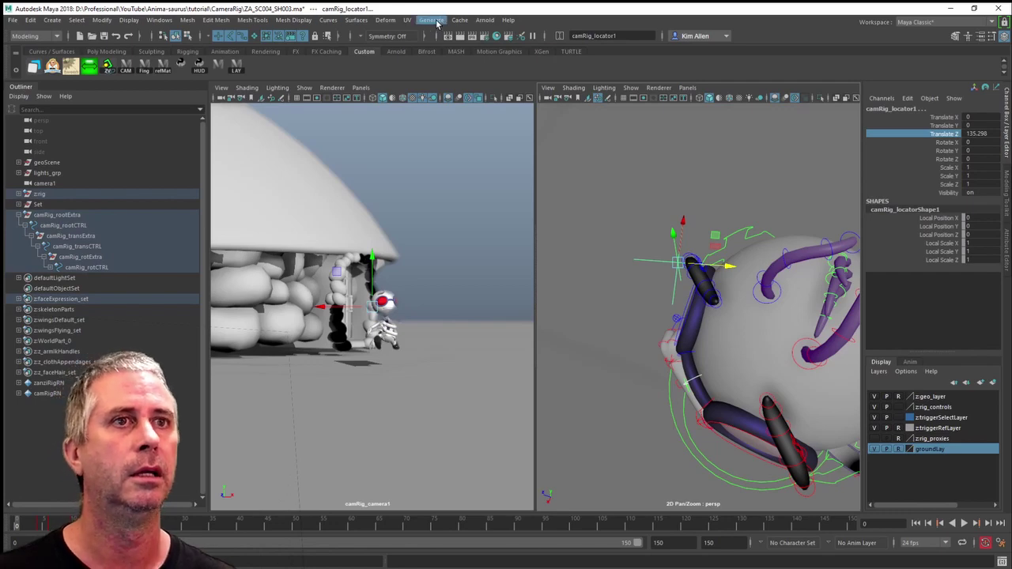
Step: Apply a Z-only point constraint with Maintain offset from the Animation menu set
left_click(39, 36)
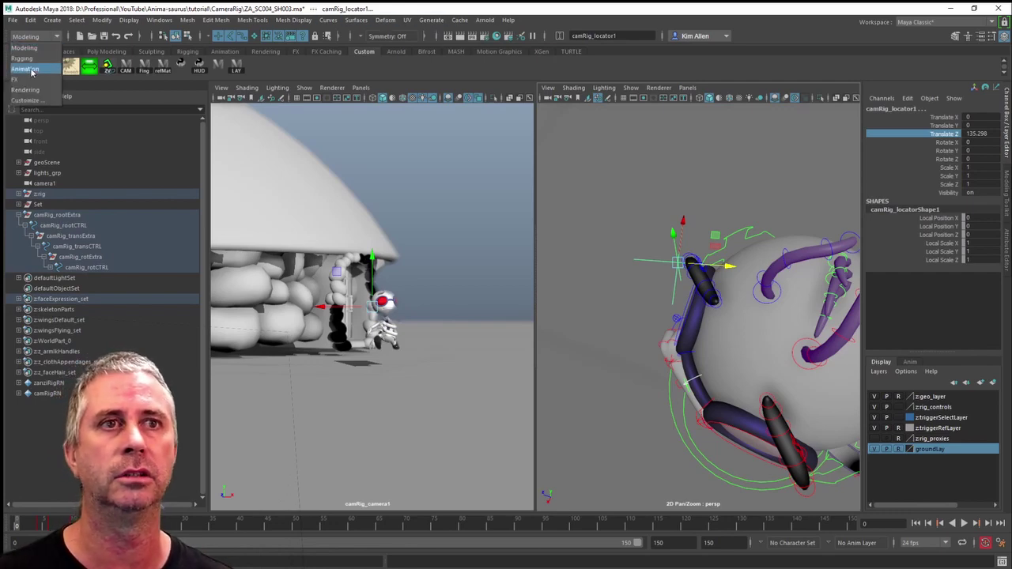
left_click(31, 69)
left_click(300, 20)
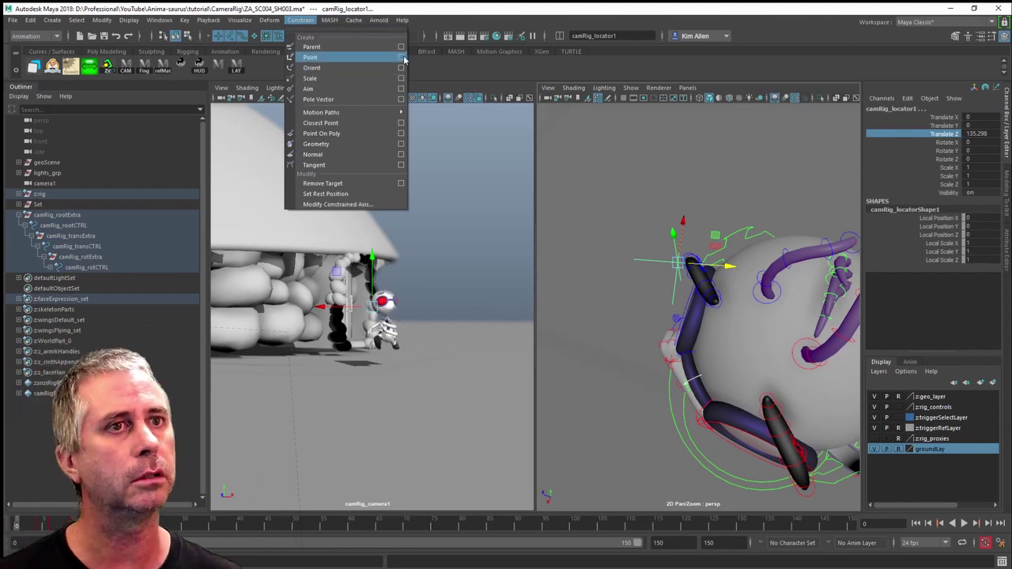
left_click(403, 58)
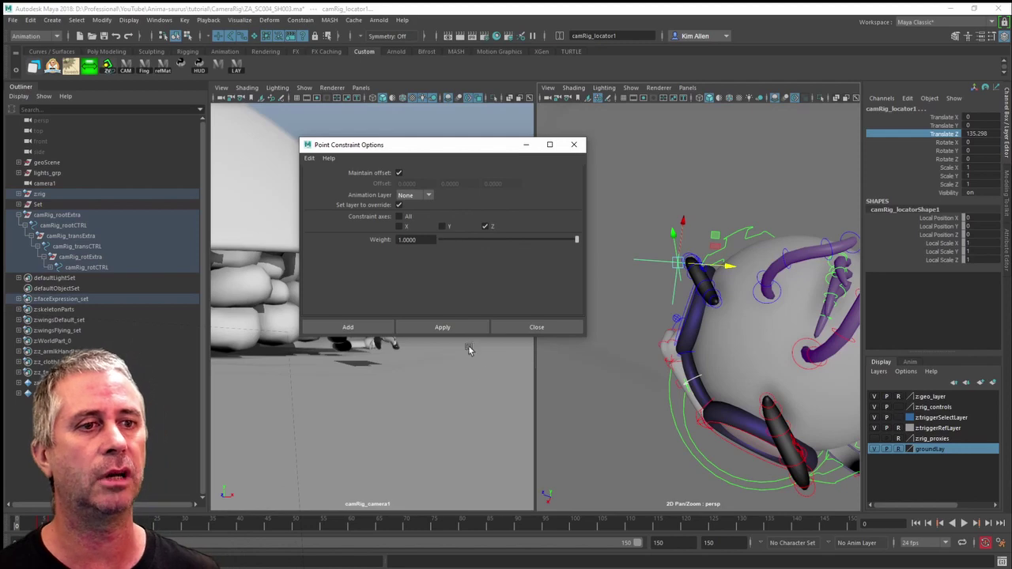
left_click(453, 328)
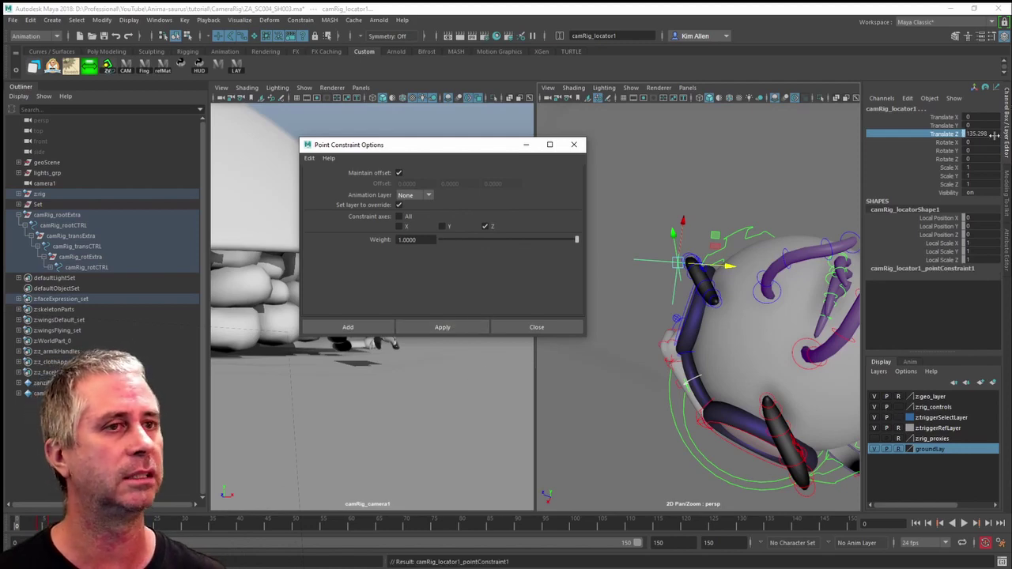
left_click(573, 144)
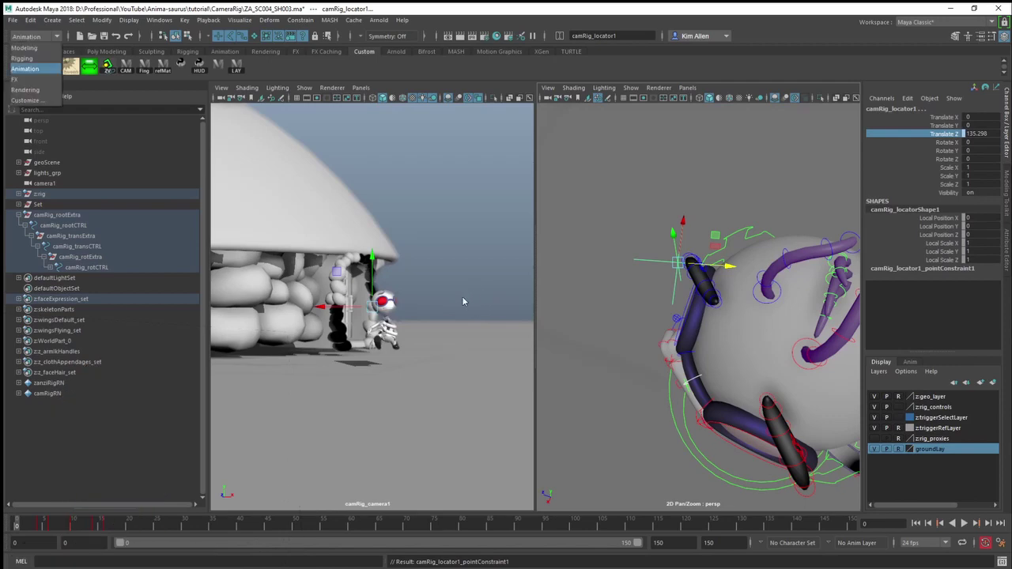
left_click(449, 258)
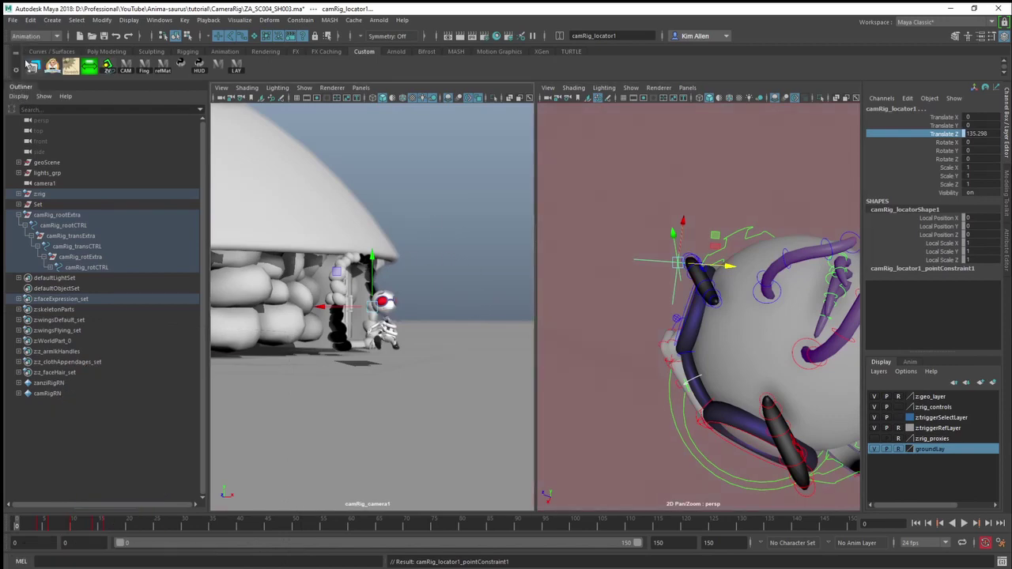
Step: Maximize the camRig_camera1 view to a single pane and clear the selection
key("space")
left_click(747, 333)
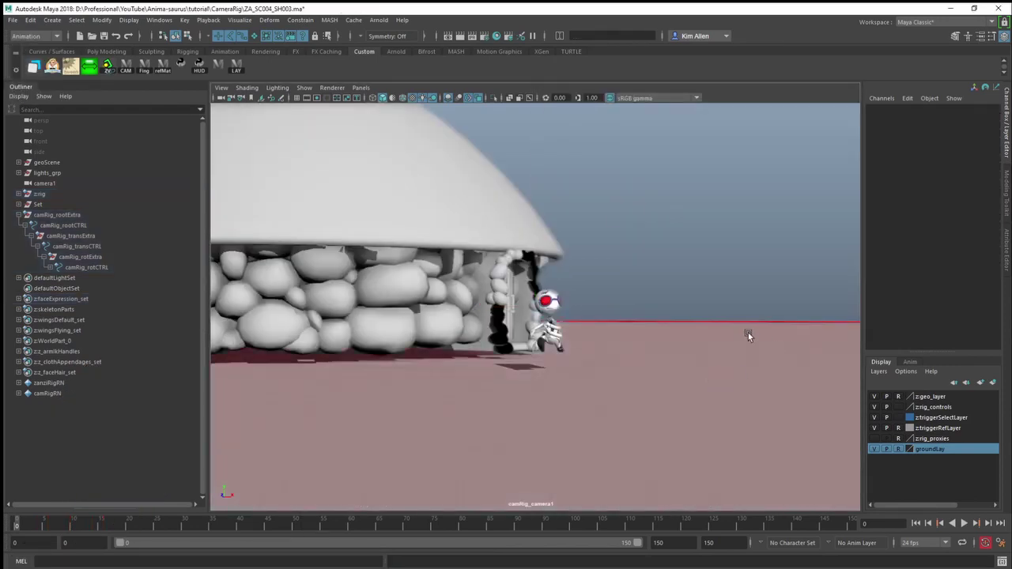
right_click_drag(712, 272, 761, 251)
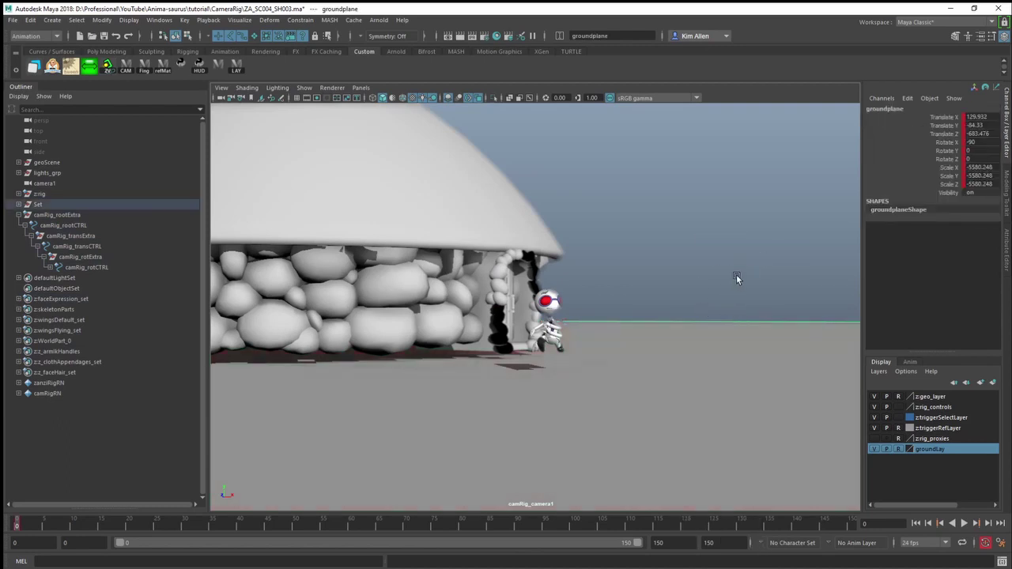
left_click(555, 419)
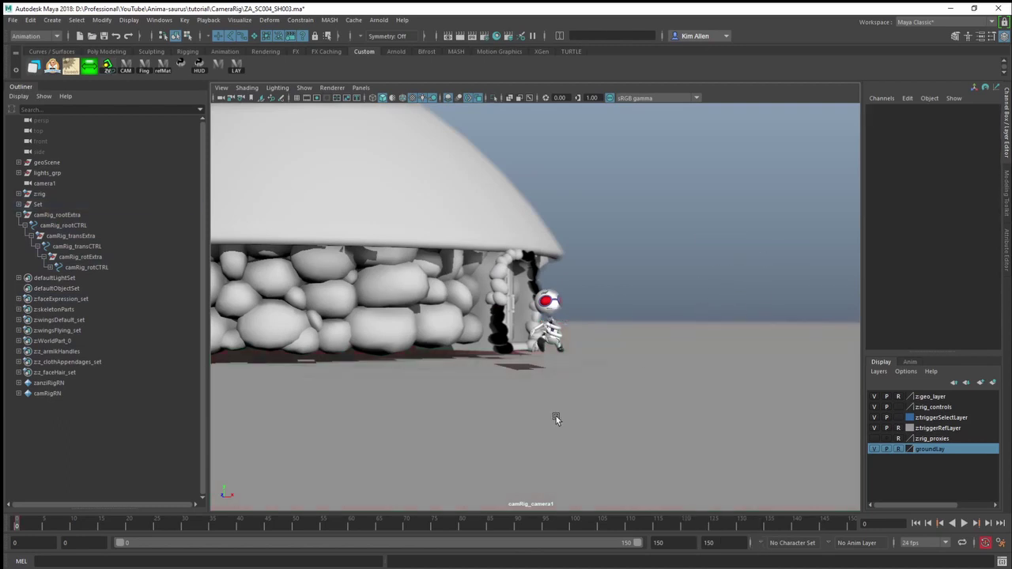
Step: At frame 2, select camRig_camera1 in the Outliner to read Focus Distance 133.435
left_click(27, 525)
left_click(50, 267)
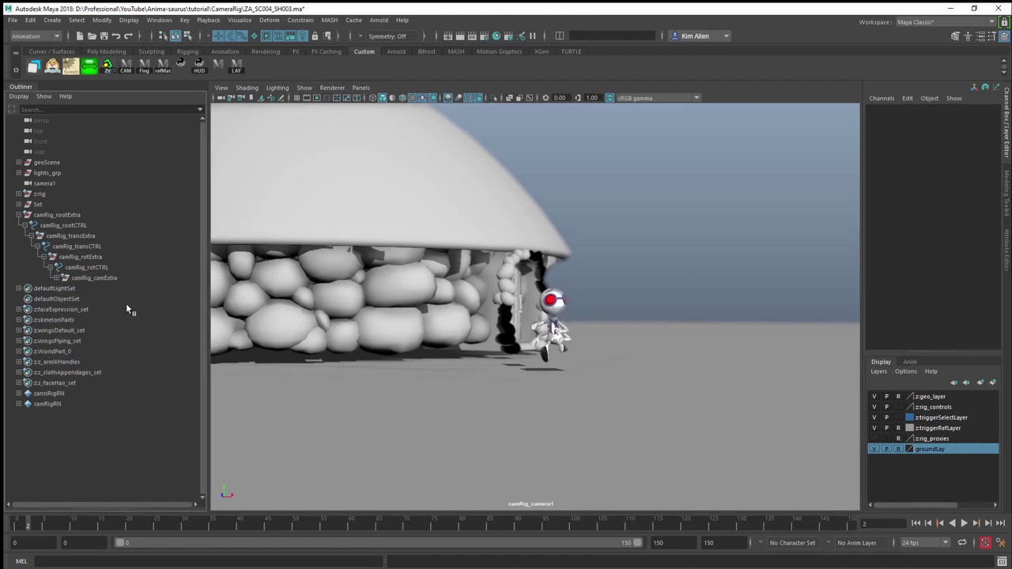
left_click(57, 278)
left_click(99, 289)
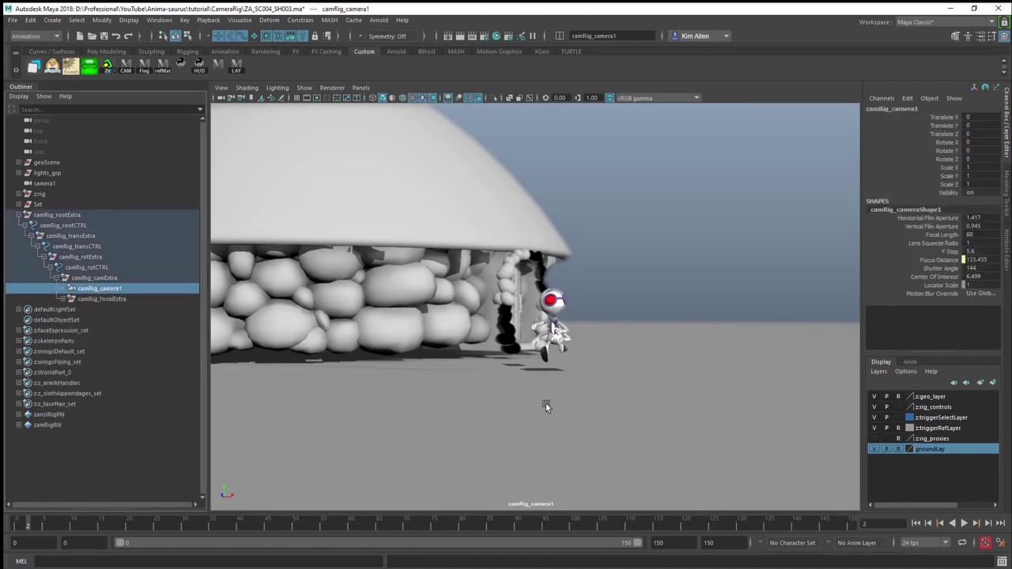
left_click(65, 298)
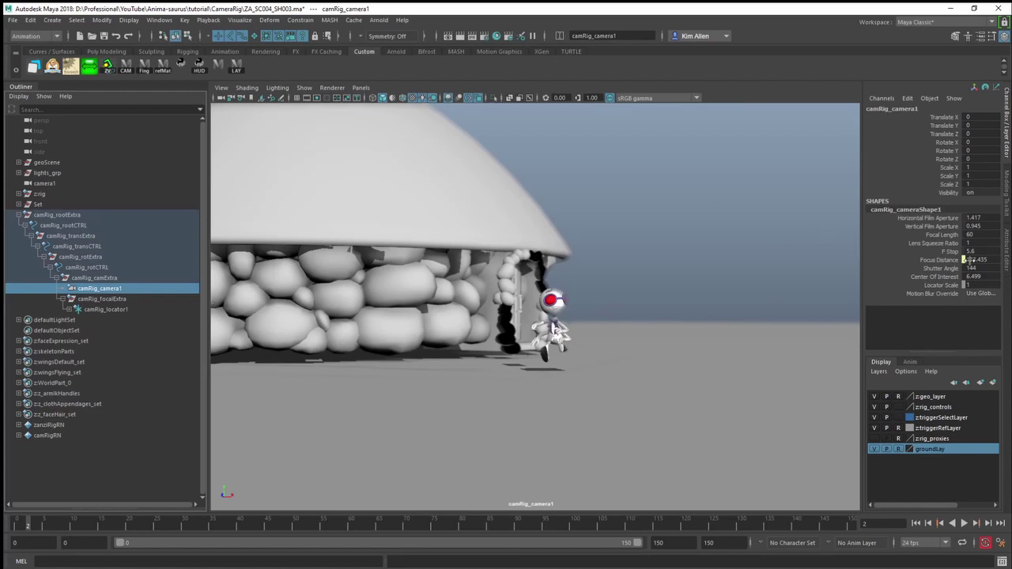
left_click(18, 215)
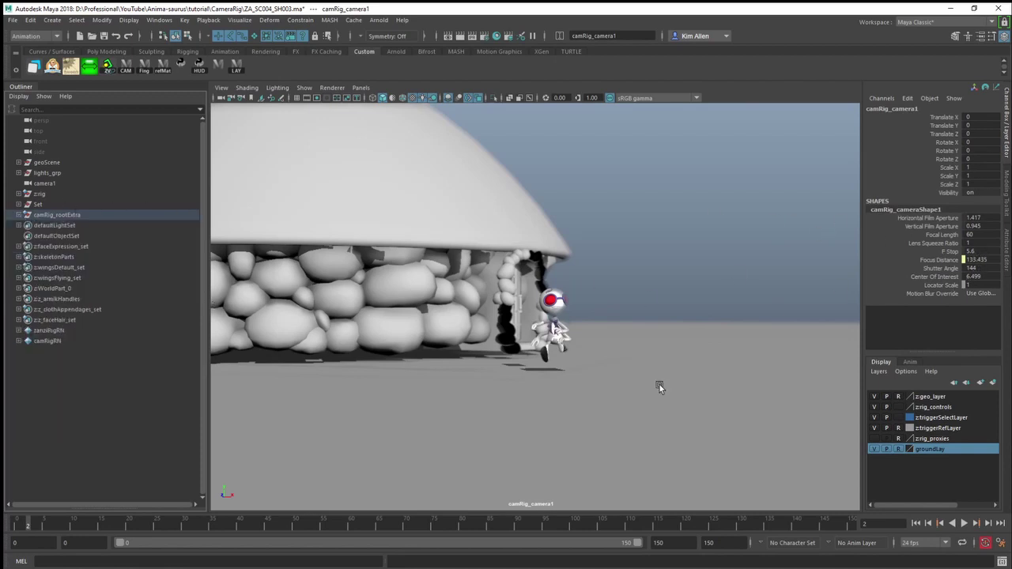
Step: Scrub to frame 10 and play the animation to watch Focus Distance follow the character
left_click_drag(41, 524, 690, 523)
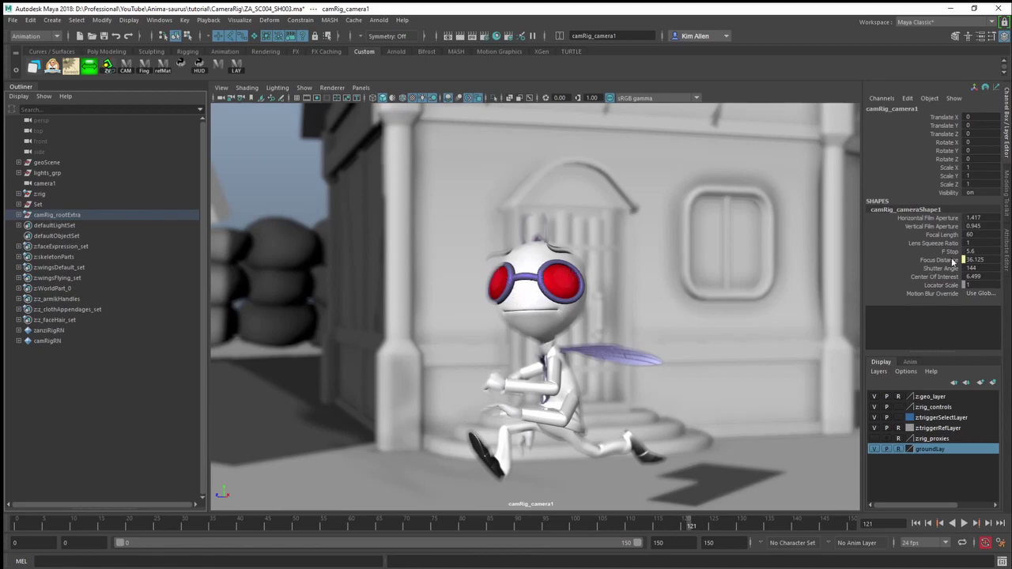
key("alt+v")
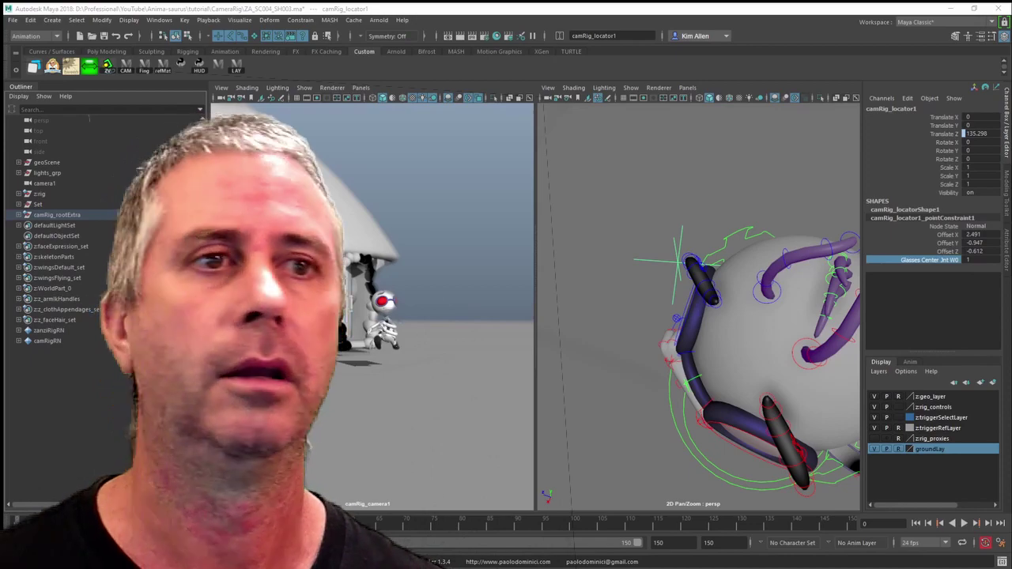
left_click_drag(594, 168, 520, 207)
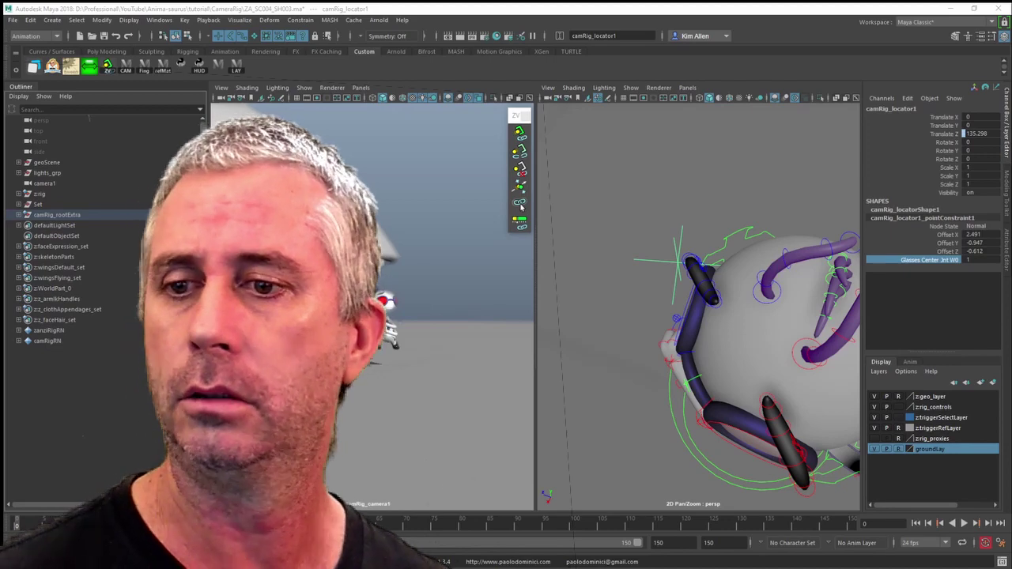
left_click(520, 207)
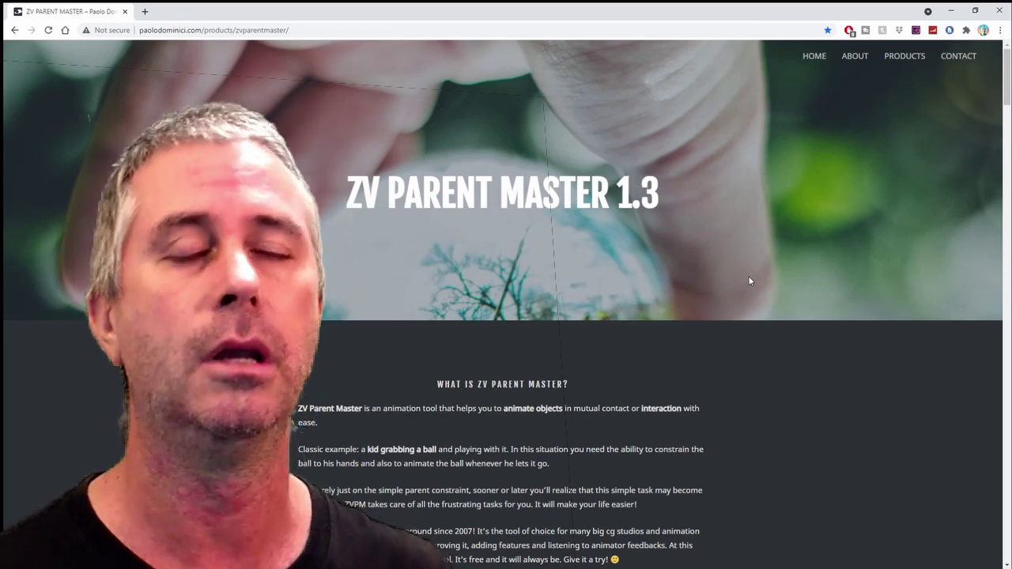
left_click(951, 7)
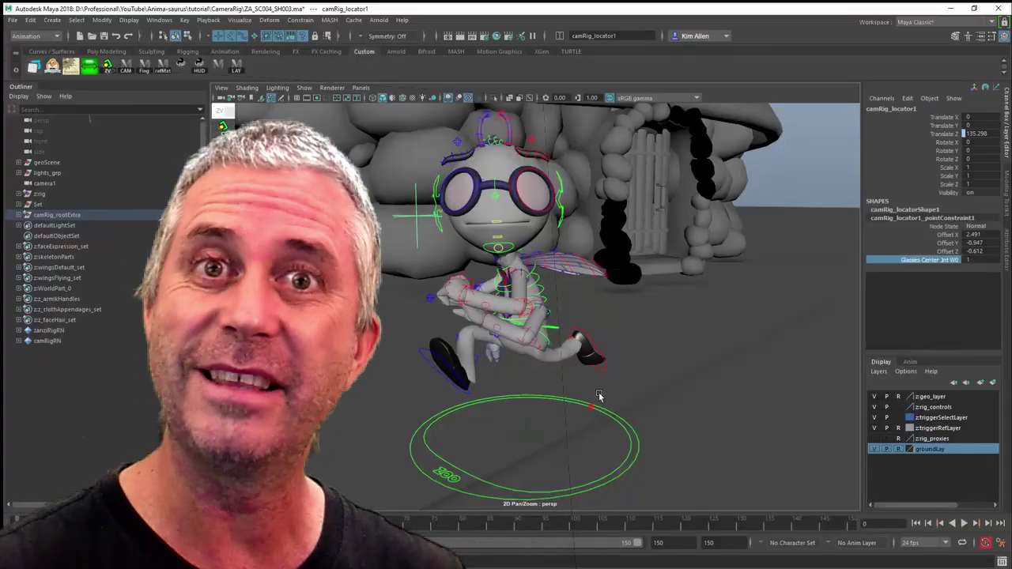